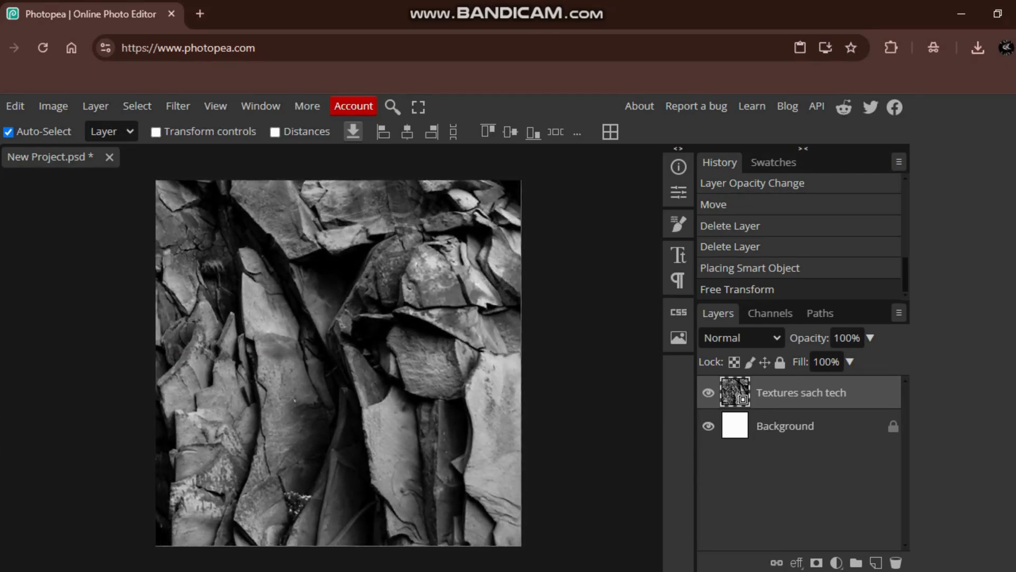
# - Add a dark green solid color fill layer above the rock texture and set its blend mode to Multiply
pyautogui.click(836, 562)
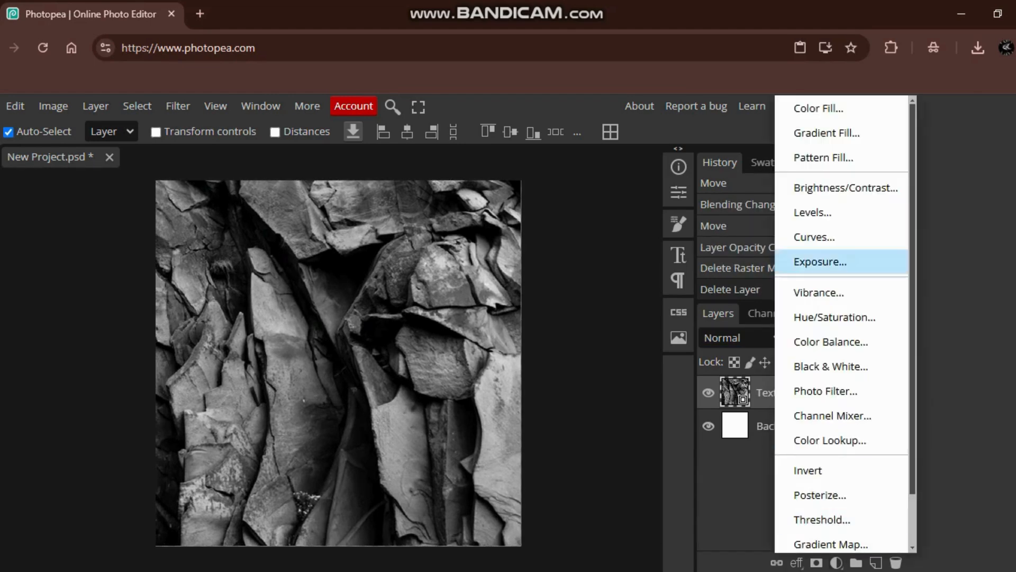
pyautogui.click(845, 108)
pyautogui.click(270, 395)
pyautogui.moveTo(269, 395)
pyautogui.mouseDown()
pyautogui.moveTo(288, 390)
pyautogui.moveTo(287, 423)
pyautogui.moveTo(283, 411)
pyautogui.mouseUp()
pyautogui.click(429, 259)
pyautogui.click(741, 338)
pyautogui.click(722, 295)
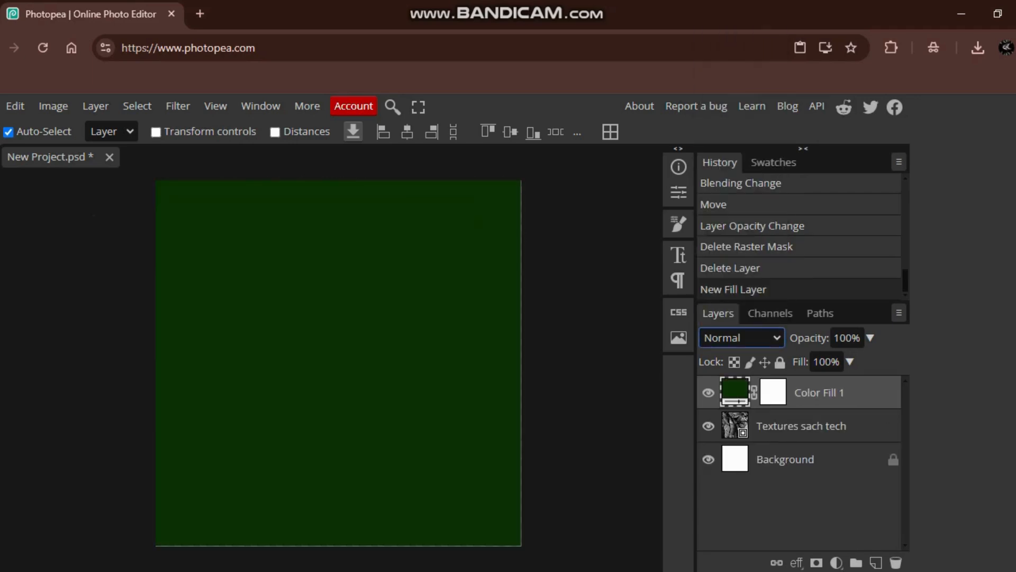
pyautogui.click(741, 338)
pyautogui.click(723, 91)
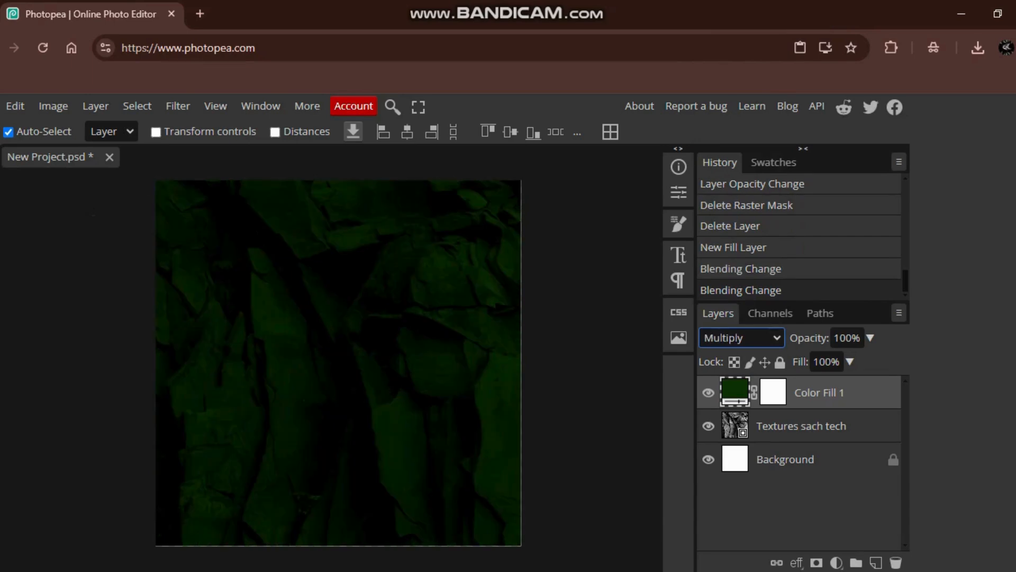
# - Set up the Type tool with the RaseOne Original font at a size of 150 px
pyautogui.press('t')
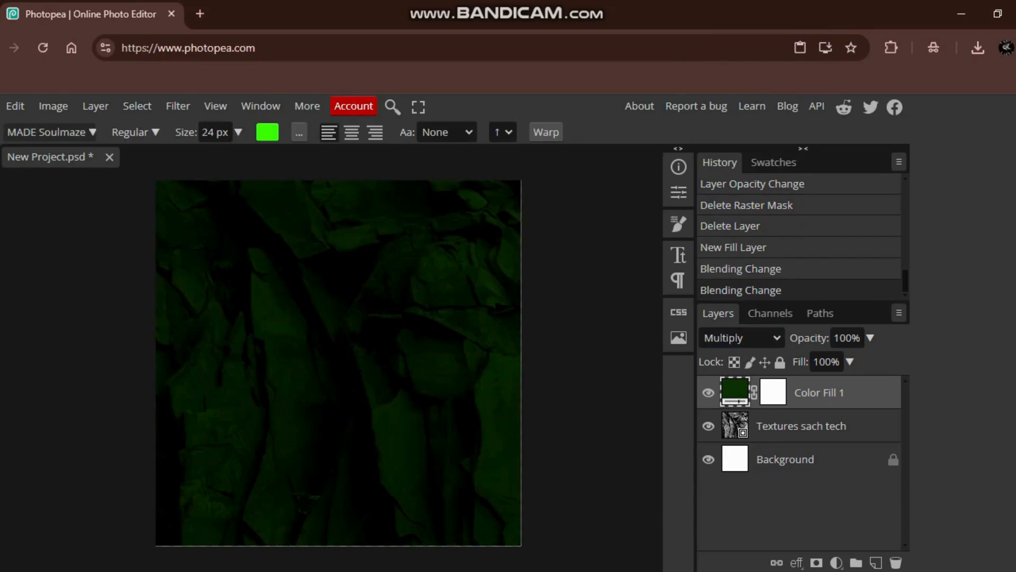
pyautogui.click(52, 132)
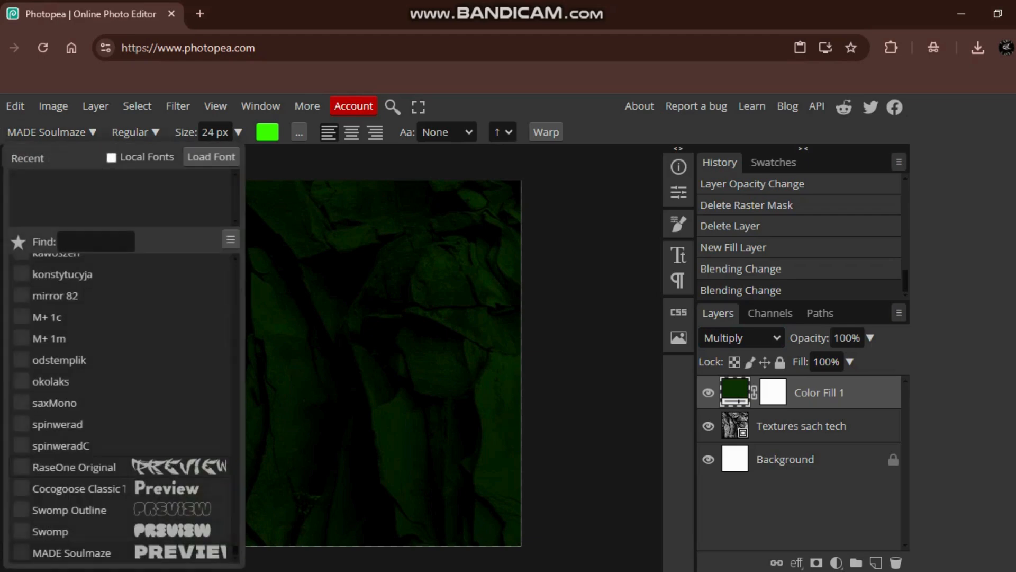
pyautogui.click(74, 466)
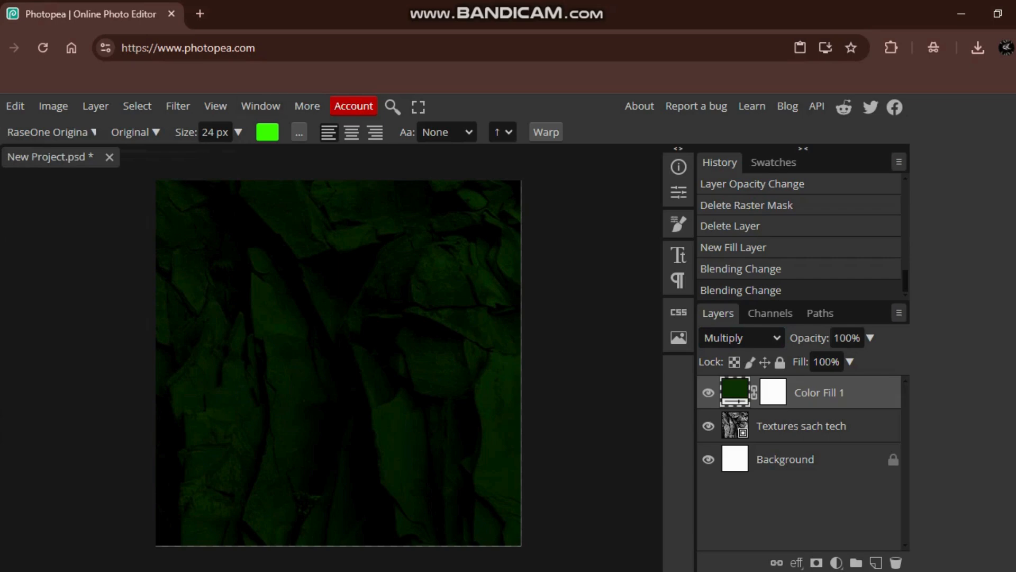
pyautogui.click(215, 133)
pyautogui.press('BackSpace')
pyautogui.write('150')
pyautogui.press('Return')
# - Add the letter "M" as a bright green text layer and move it slightly on the canvas
pyautogui.click(474, 443)
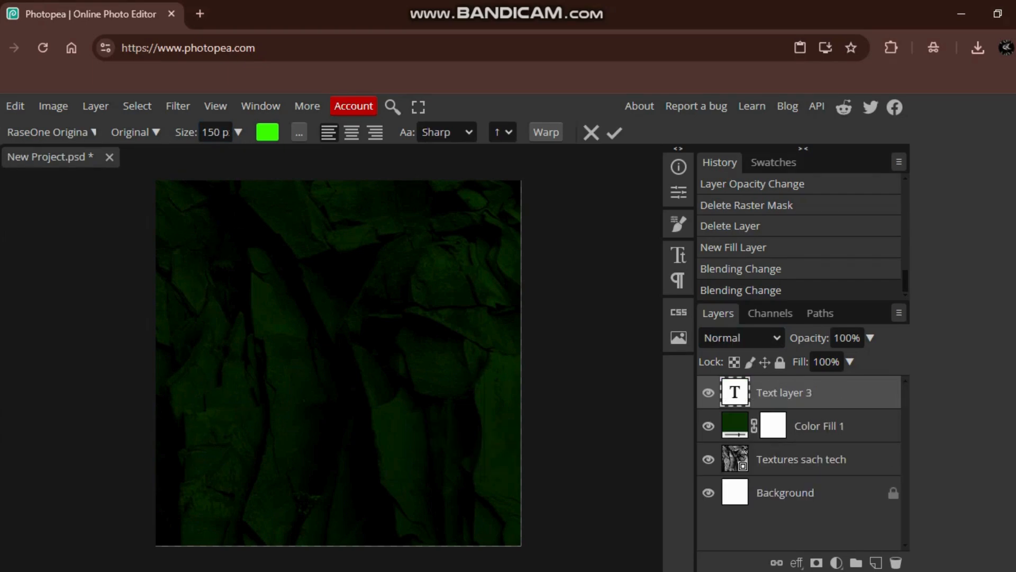
pyautogui.write('M')
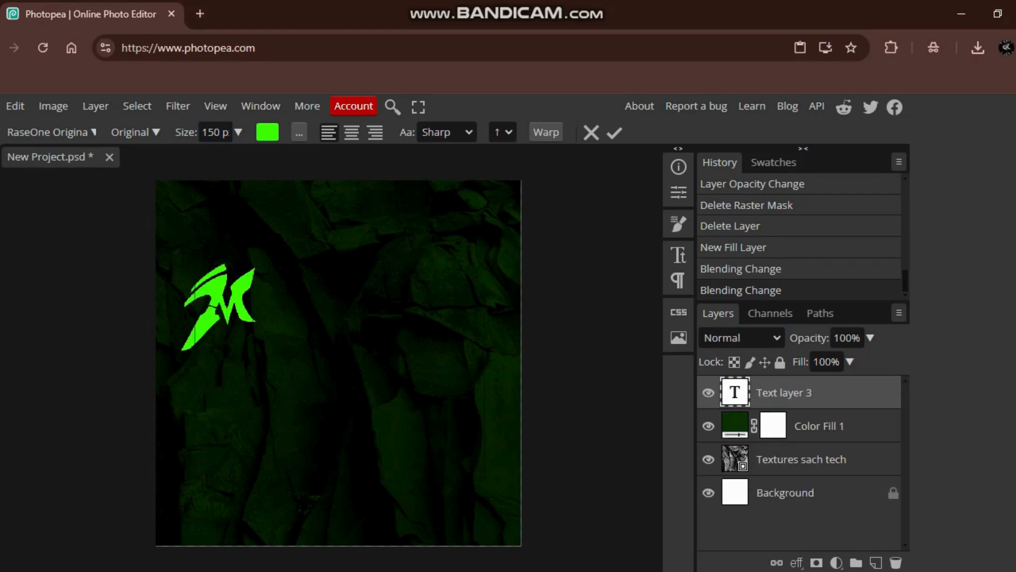
pyautogui.write('v')
pyautogui.moveTo(221, 307); pyautogui.dragTo(240, 340)
# - Enlarge the letter M to 300 px and move it to the middle of the canvas
pyautogui.hotkey('ctrl', 'a')
pyautogui.click(267, 133)
pyautogui.click(216, 132)
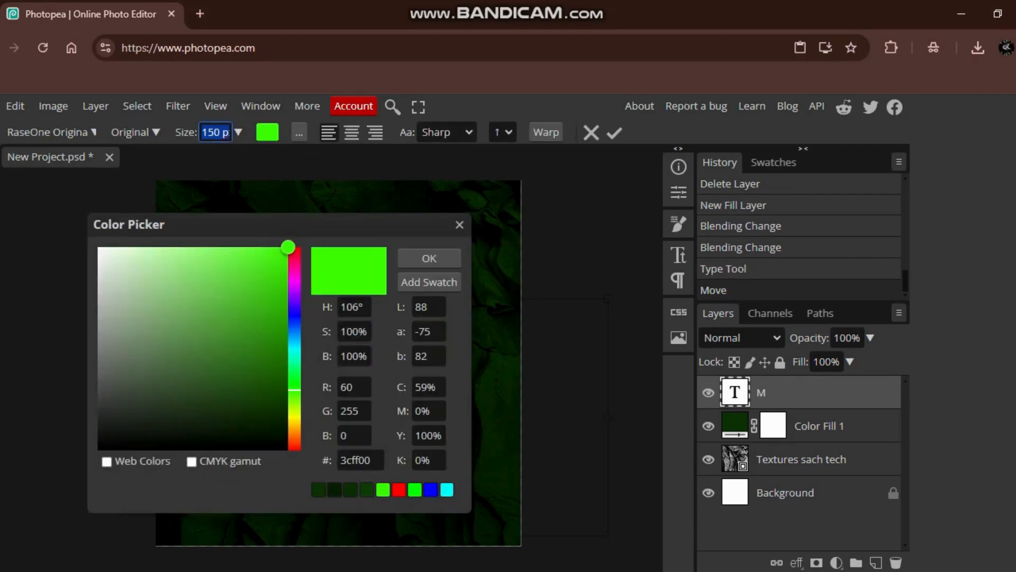
pyautogui.press('BackSpace')
pyautogui.write('300')
pyautogui.press('Return')
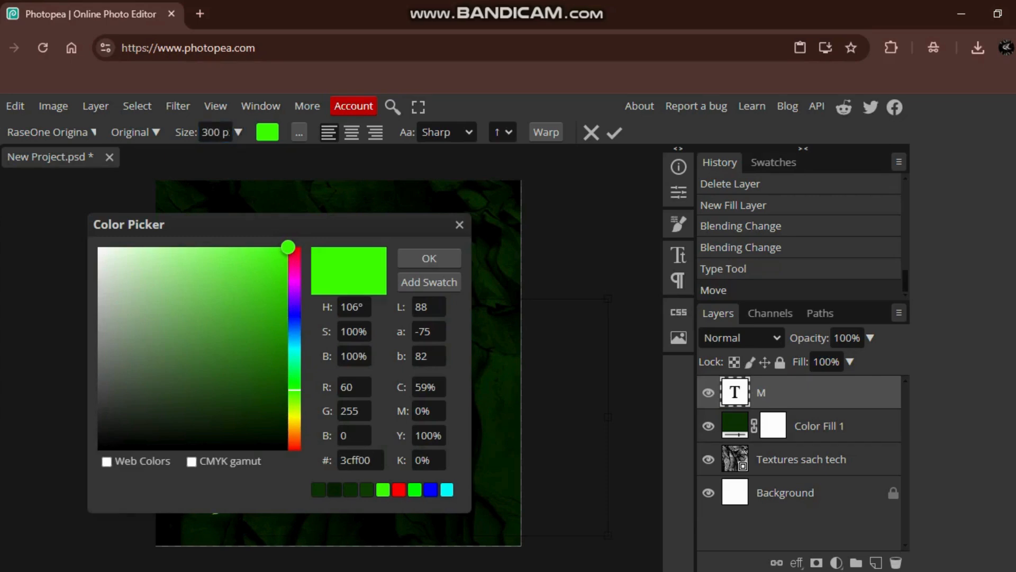
pyautogui.press('Return')
pyautogui.press('ctrl')
pyautogui.moveTo(283, 395); pyautogui.dragTo(333, 331)
# - Add a dark brown solid color fill layer directly above the green fill layer
pyautogui.click(820, 426)
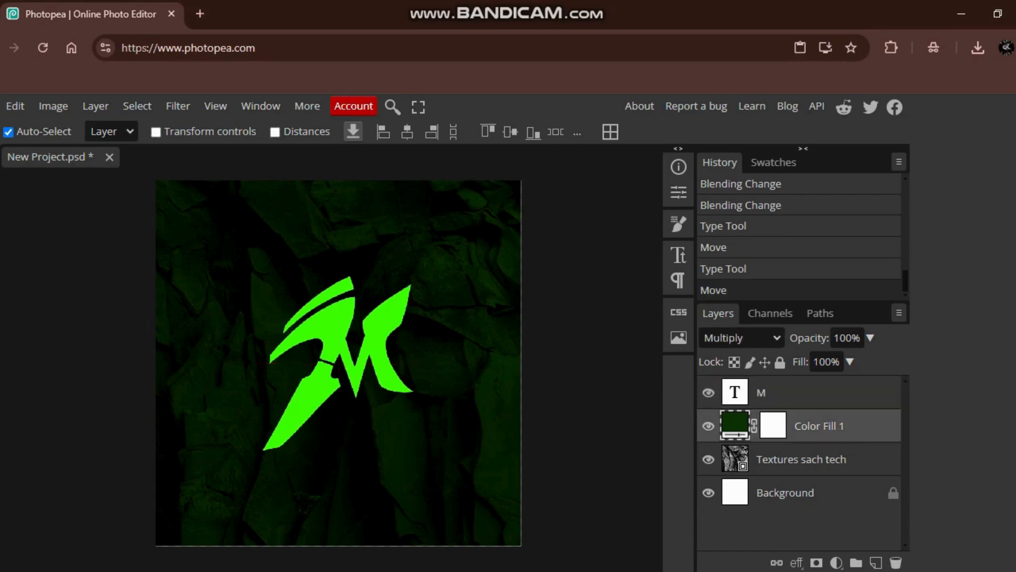
pyautogui.click(836, 562)
pyautogui.click(819, 108)
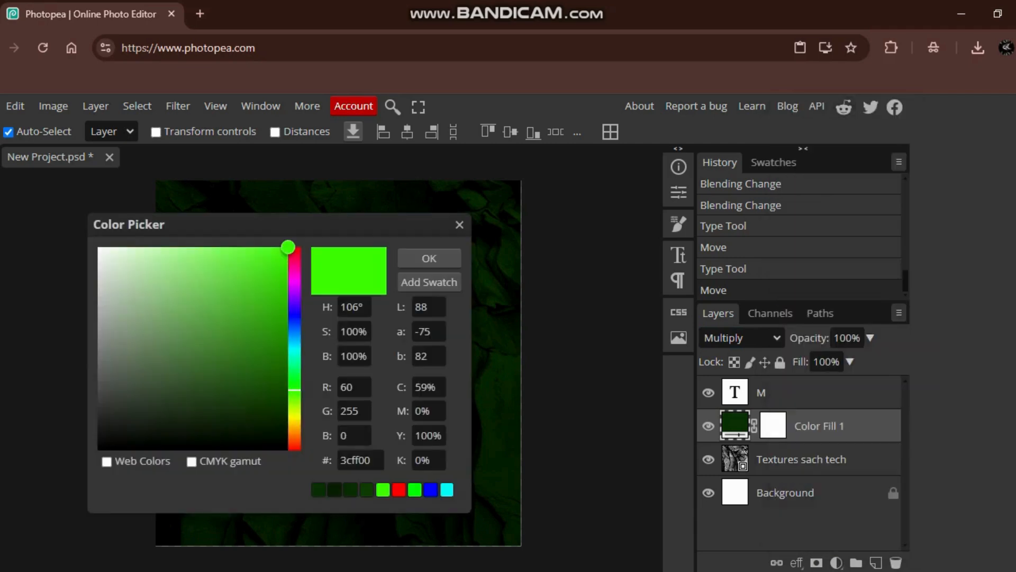
pyautogui.click(294, 426)
pyautogui.moveTo(273, 394); pyautogui.dragTo(277, 410)
pyautogui.click(429, 258)
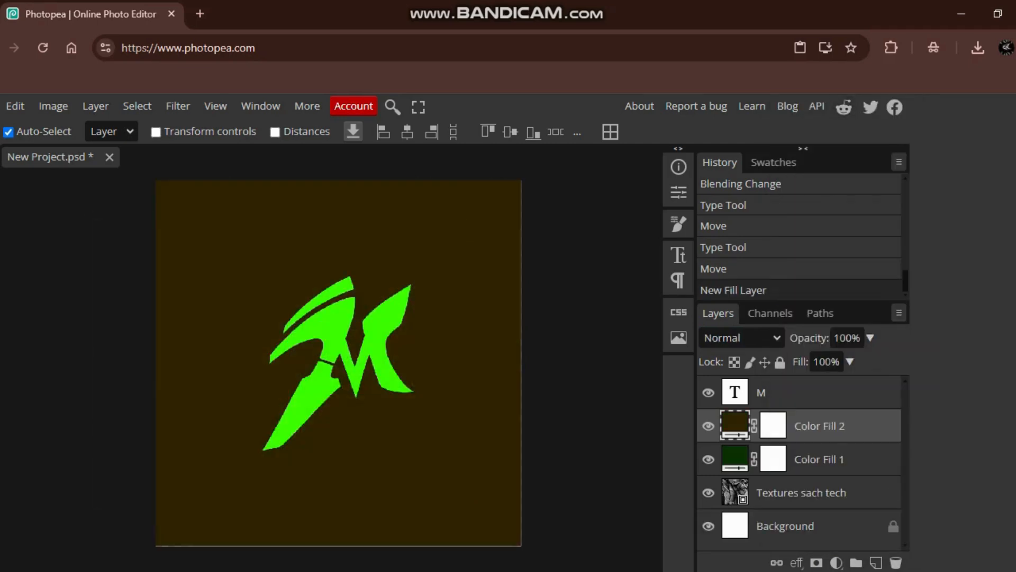
# - Set the brown fill layer's blend mode to Multiply and delete the green fill layer
pyautogui.click(708, 459)
pyautogui.click(741, 337)
pyautogui.click(735, 90)
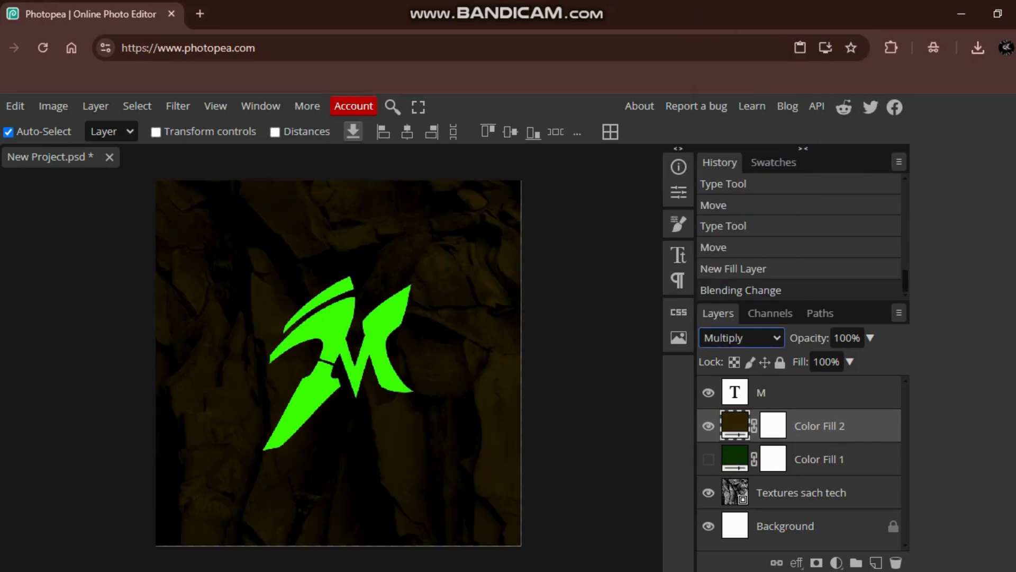
pyautogui.click(815, 458)
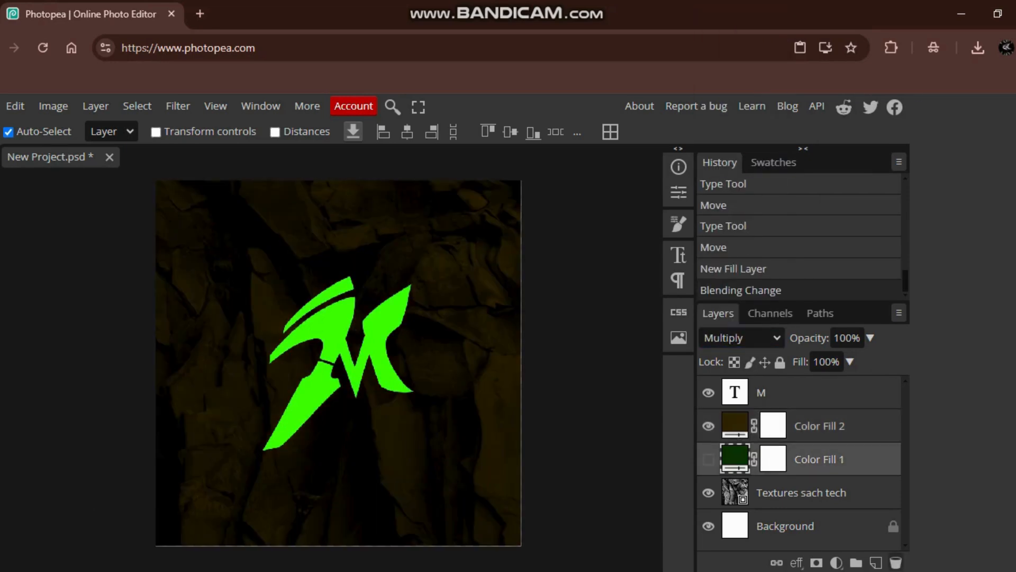
pyautogui.click(896, 562)
# - Place the "Borders sachtech" image from Downloads into the project above the M text layer
pyautogui.moveTo(331, 328)
pyautogui.mouseDown()
pyautogui.moveTo(319, 333)
pyautogui.moveTo(331, 328)
pyautogui.mouseUp()
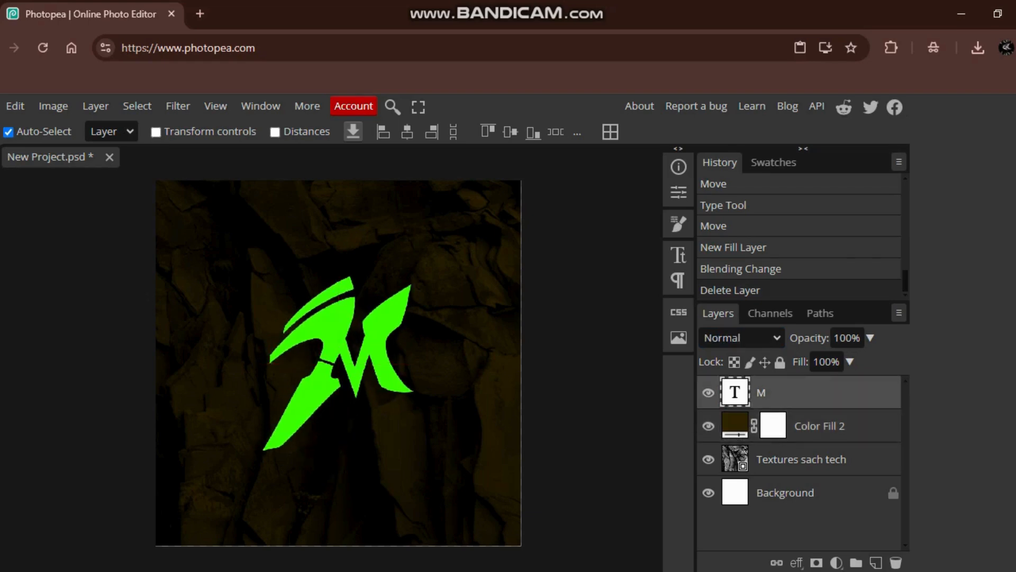
pyautogui.rightClick(780, 393)
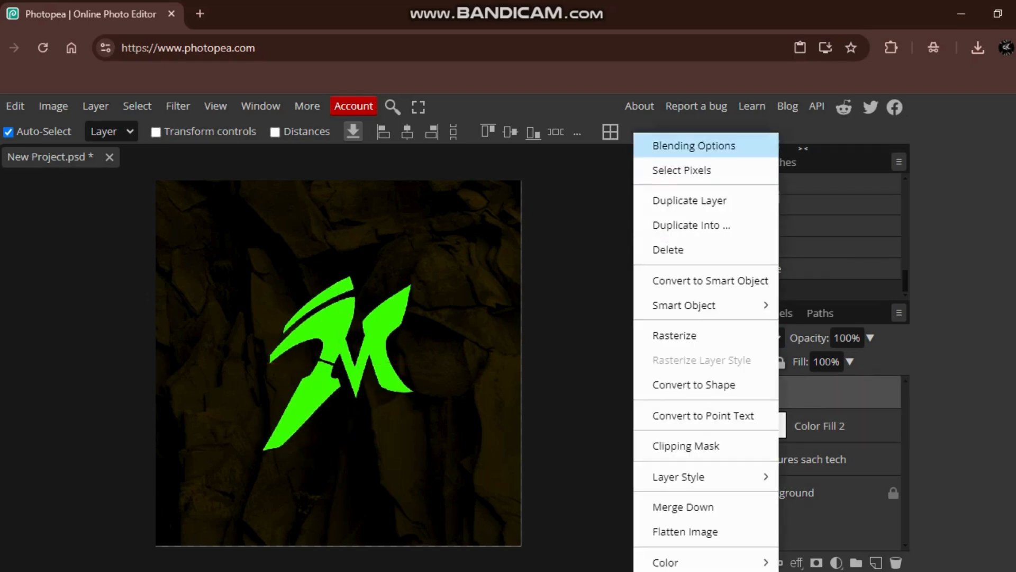
pyautogui.click(1, 106)
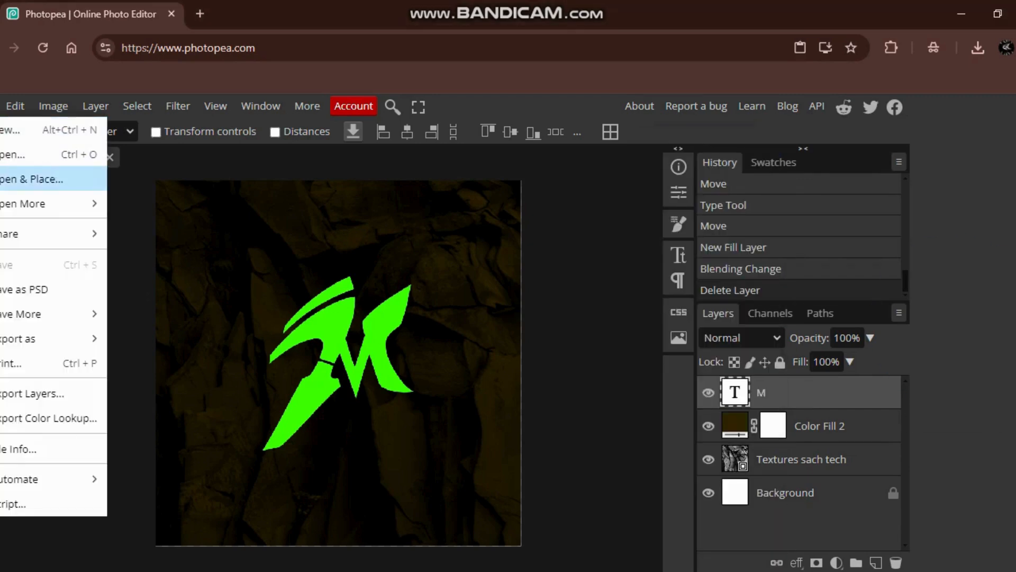
pyautogui.click(32, 179)
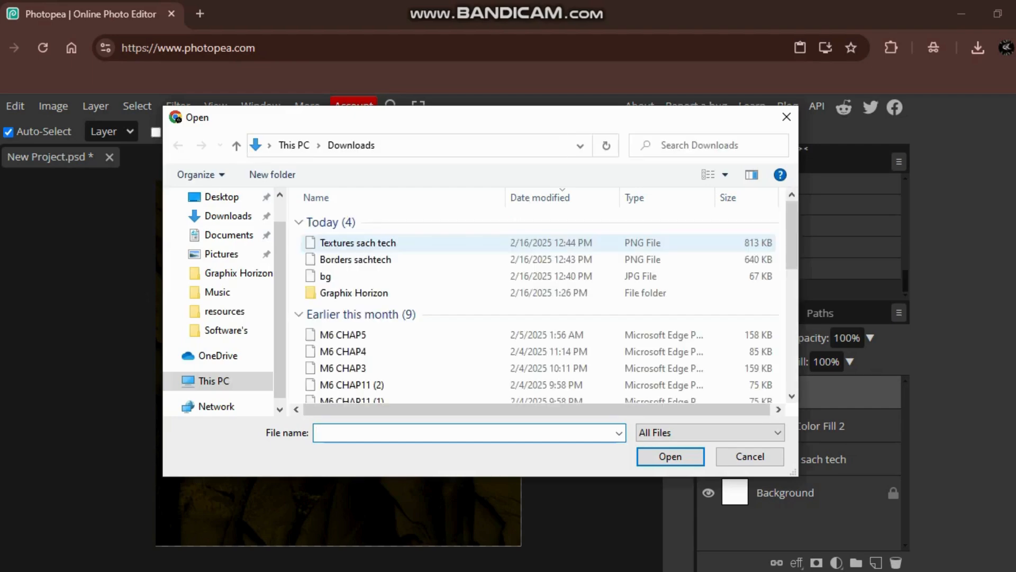
pyautogui.click(358, 243)
pyautogui.doubleClick(358, 259)
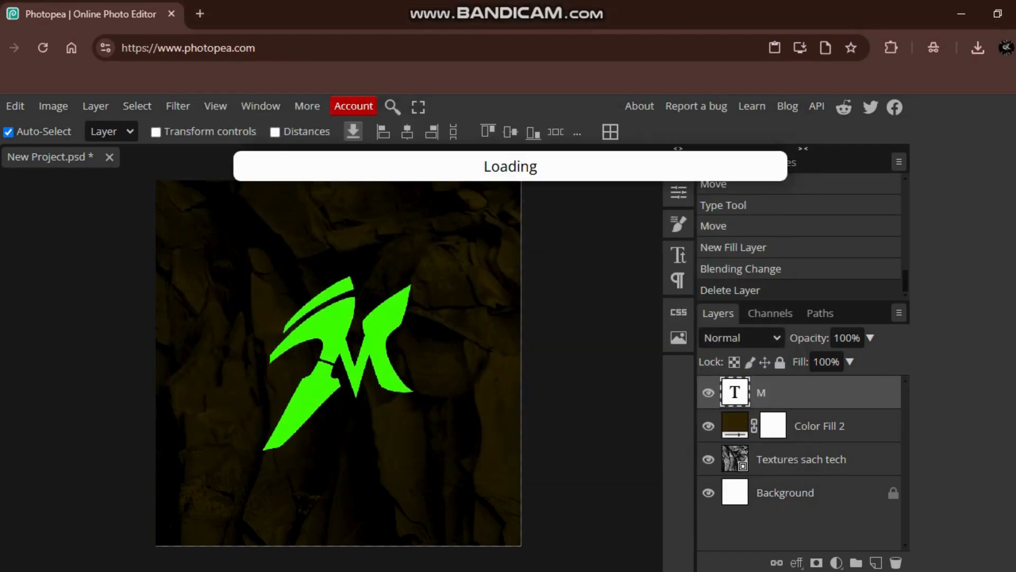
# - Scale the placed palm-leaf image to about 128% and move it so the leaves cover the letter M
pyautogui.moveTo(155, 260); pyautogui.dragTo(0, 159)
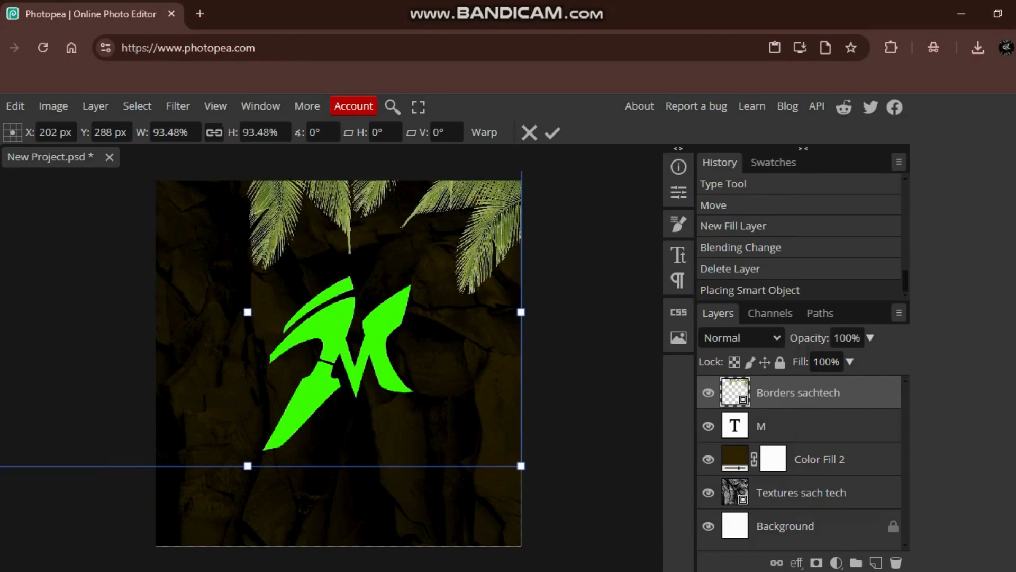
pyautogui.moveTo(228, 254); pyautogui.dragTo(517, 365)
pyautogui.moveTo(264, 270); pyautogui.dragTo(174, 217)
pyautogui.moveTo(238, 286)
pyautogui.mouseDown()
pyautogui.moveTo(334, 326)
pyautogui.moveTo(325, 352)
pyautogui.mouseUp()
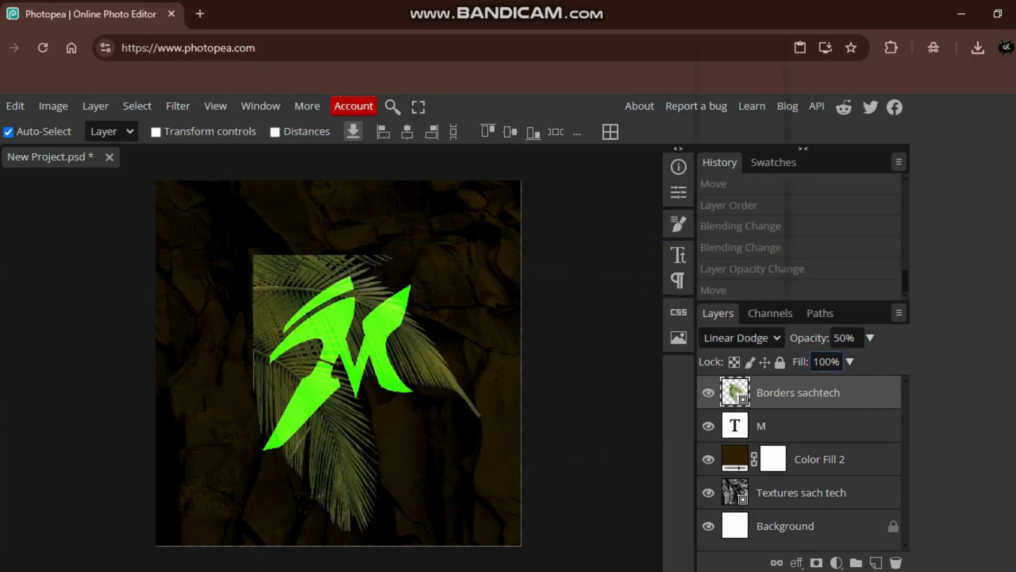
# - Set the palm-leaf layer's blend mode to Multiply and its opacity to 50%
pyautogui.click(741, 338)
pyautogui.click(723, 71)
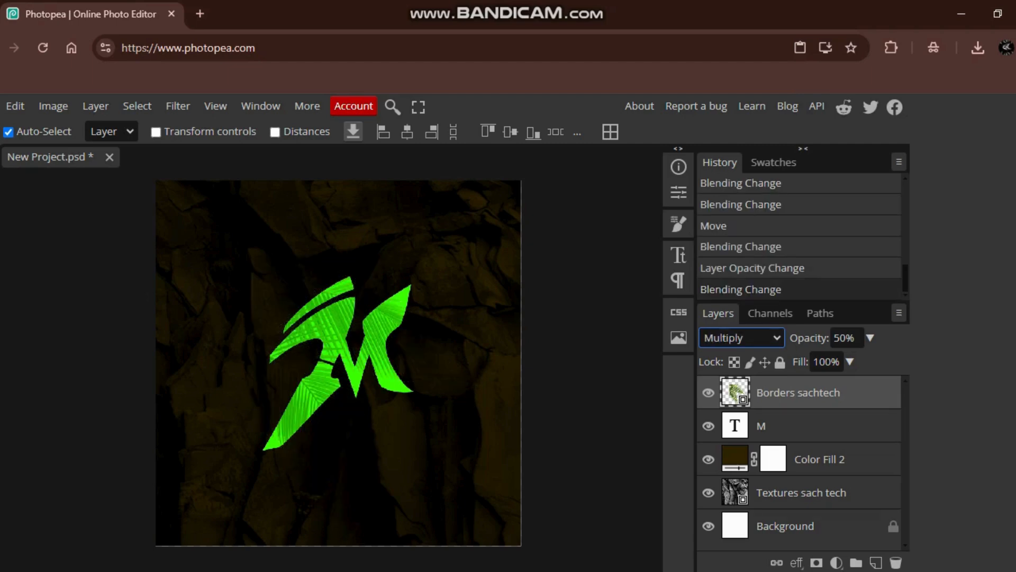
# - Enlarge the palm-leaf overlay to about 144% and reposition its leaf pattern over the letter M
pyautogui.moveTo(330, 347); pyautogui.dragTo(313, 359)
pyautogui.hotkey('ctrl', 't')
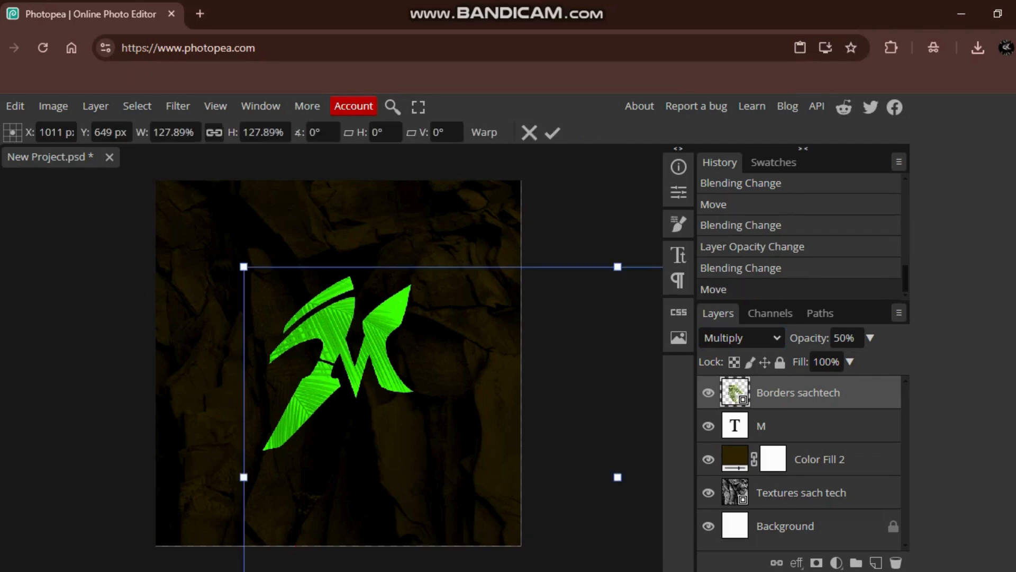
pyautogui.moveTo(618, 266); pyautogui.dragTo(634, 214)
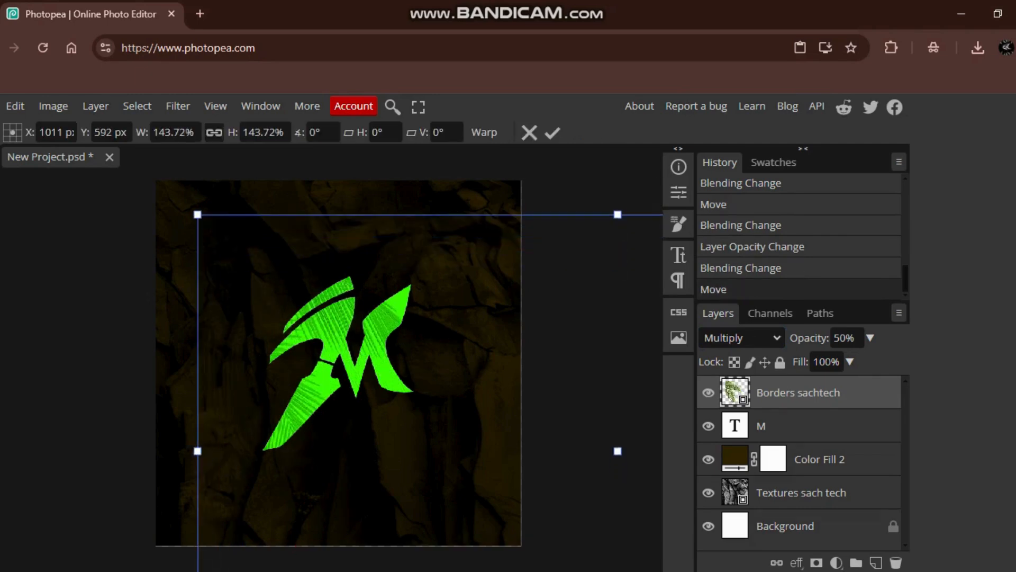
pyautogui.press('Return')
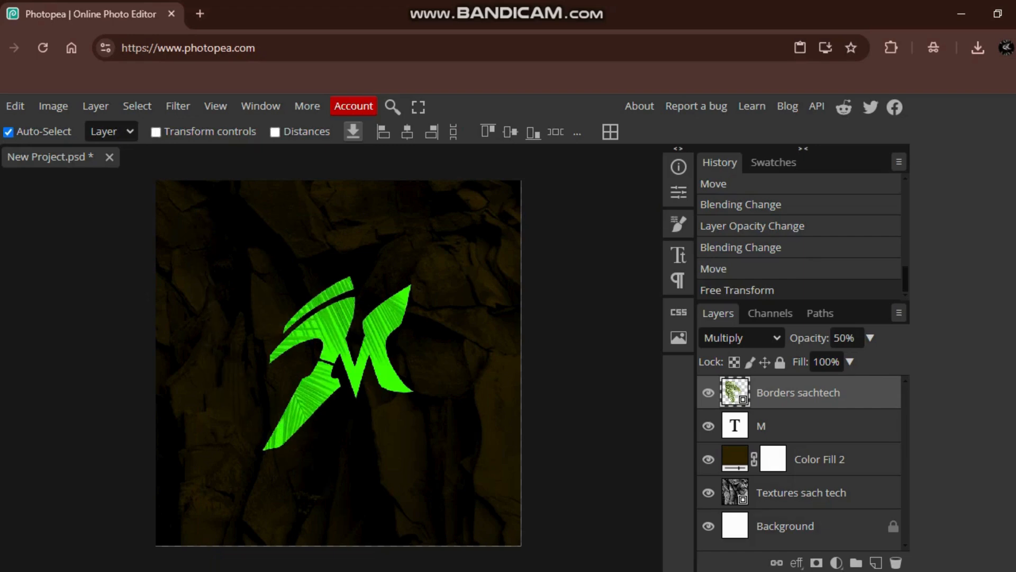
pyautogui.moveTo(328, 350)
pyautogui.mouseDown()
pyautogui.moveTo(357, 331)
pyautogui.moveTo(344, 340)
pyautogui.mouseUp()
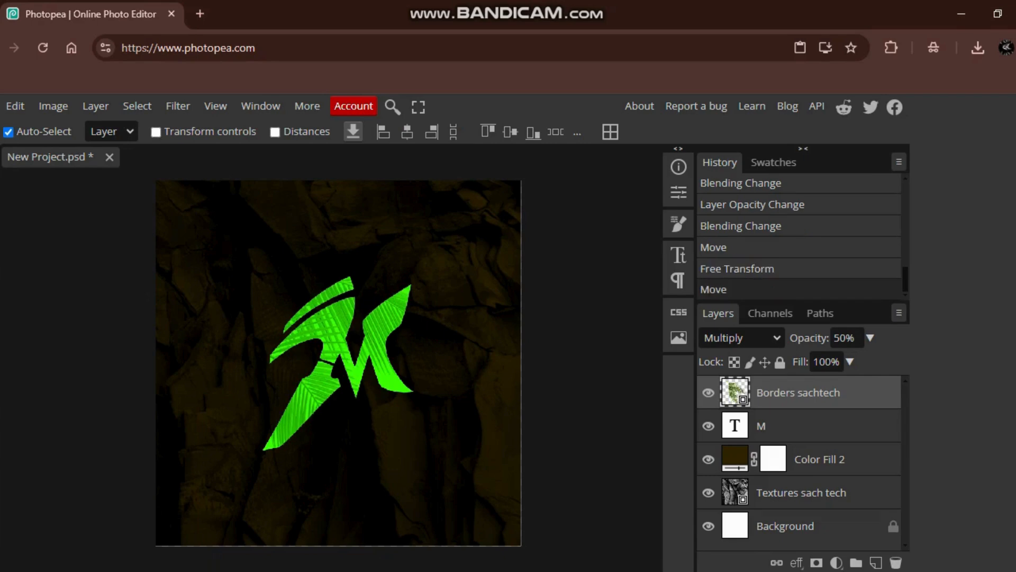
# - Set the palm-leaf layer's opacity to 26%
pyautogui.click(870, 337)
pyautogui.moveTo(828, 361)
pyautogui.mouseDown()
pyautogui.moveTo(868, 361)
pyautogui.moveTo(813, 360)
pyautogui.mouseUp()
pyautogui.click(870, 338)
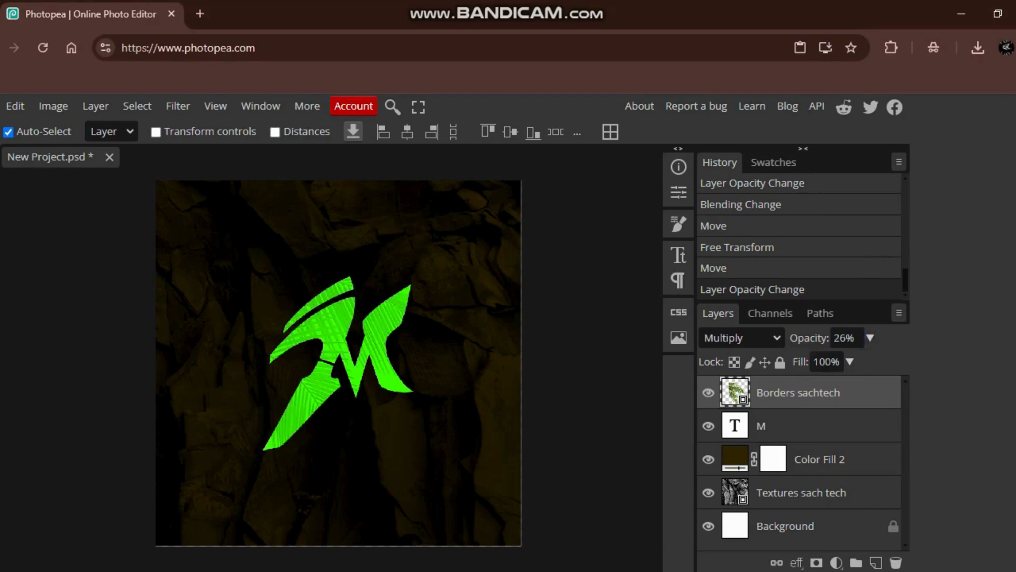
# - Open the layer style settings of the M text layer and enable Inner Shadow
pyautogui.click(794, 426)
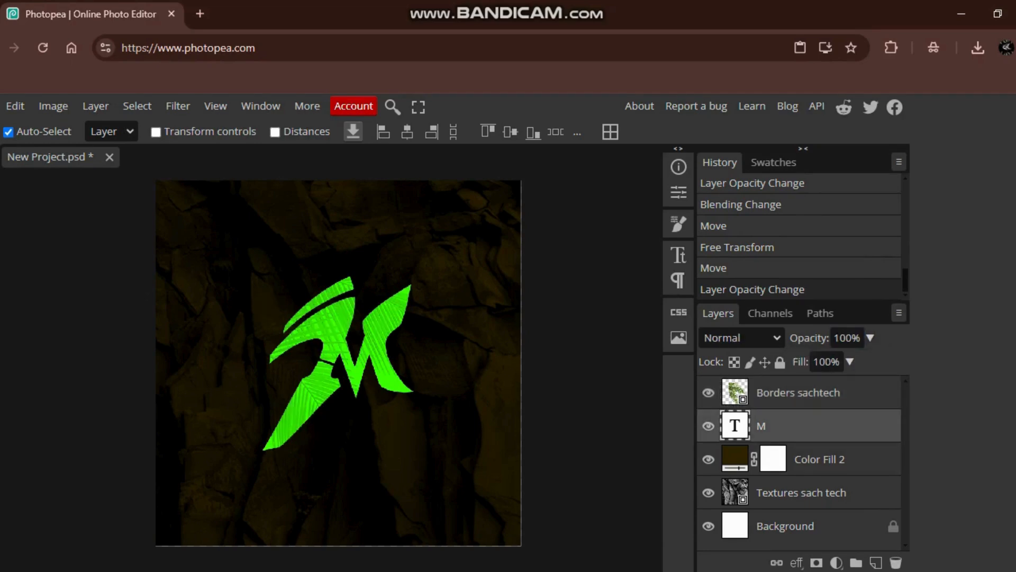
pyautogui.moveTo(794, 425)
pyautogui.mouseDown()
pyautogui.moveTo(793, 385)
pyautogui.moveTo(793, 434)
pyautogui.mouseUp()
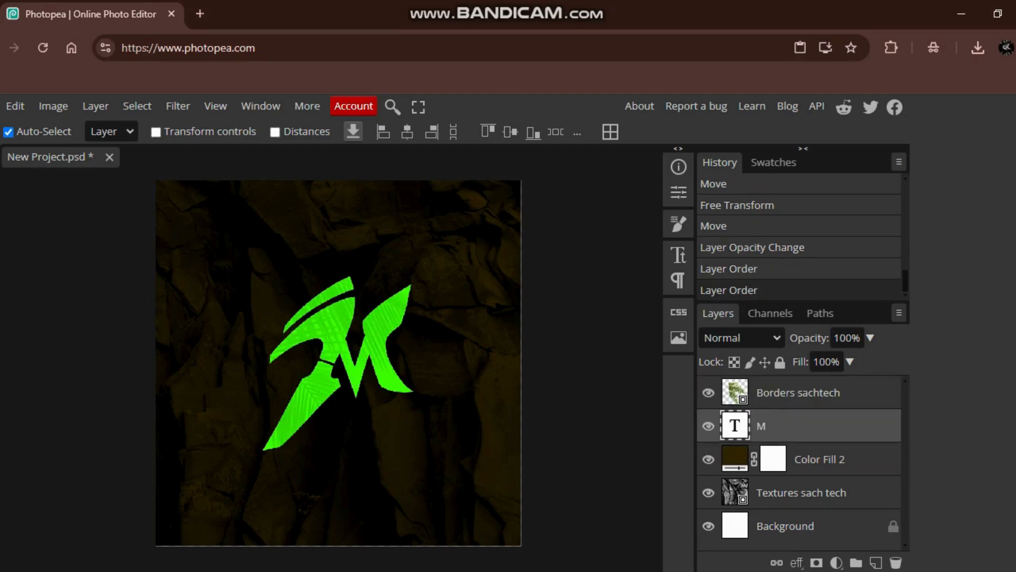
pyautogui.rightClick(799, 426)
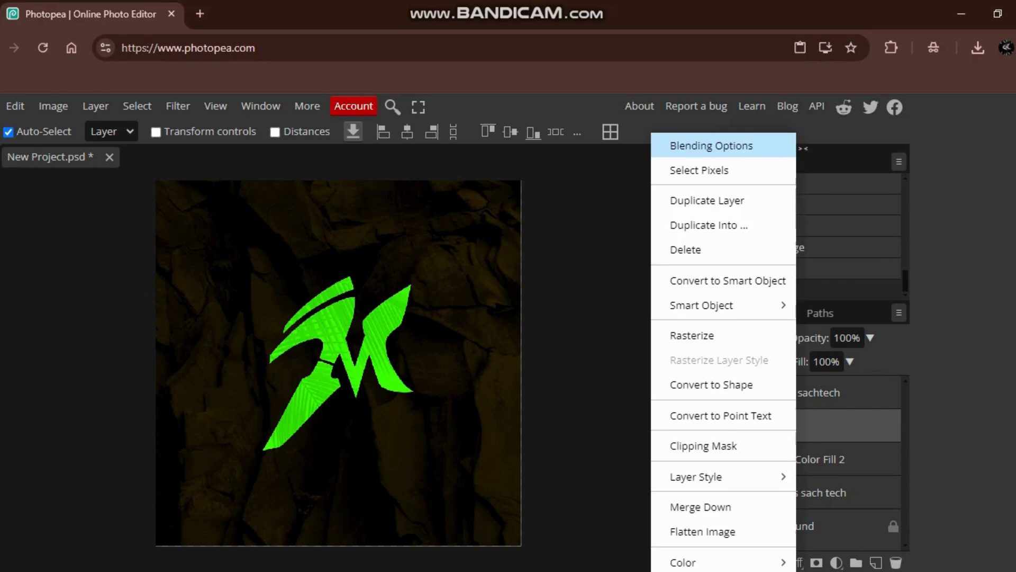
pyautogui.click(704, 143)
pyautogui.moveTo(318, 224); pyautogui.dragTo(779, 159)
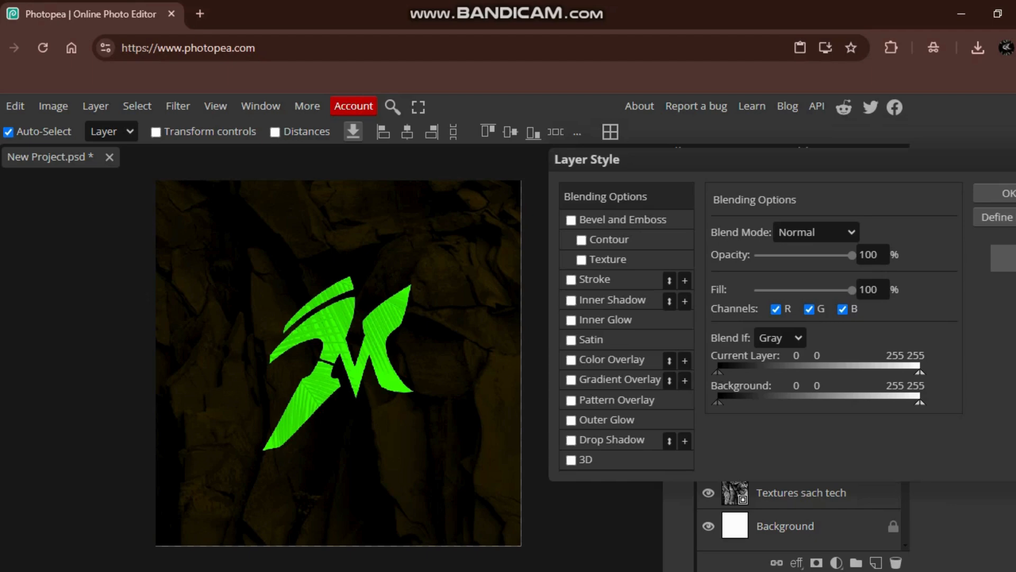
pyautogui.click(570, 300)
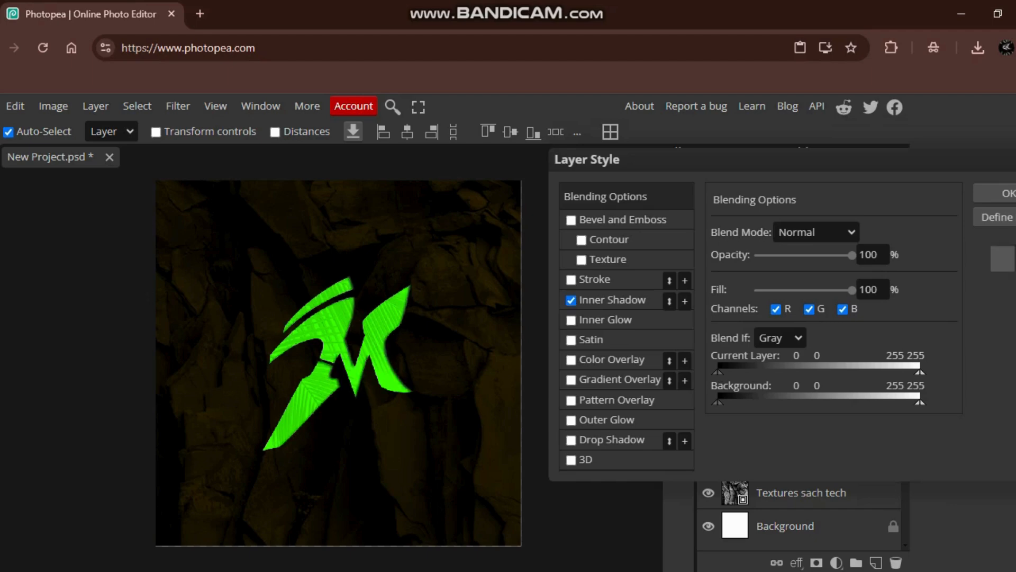
# - Enable Inner Glow on the M text layer and change its glow color to a saturated yellow
pyautogui.click(570, 320)
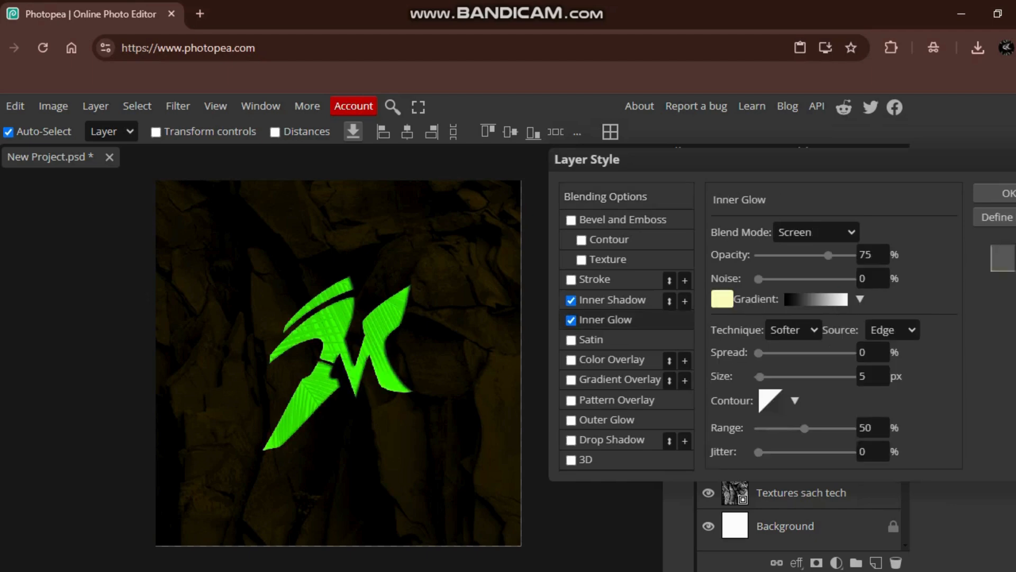
pyautogui.click(722, 299)
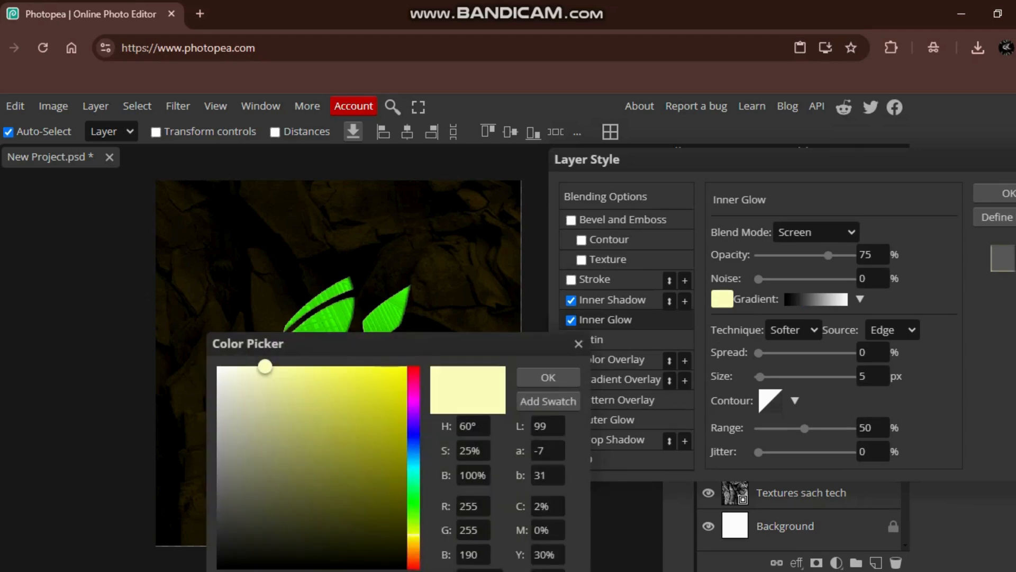
pyautogui.moveTo(264, 366); pyautogui.dragTo(401, 366)
pyautogui.press('Return')
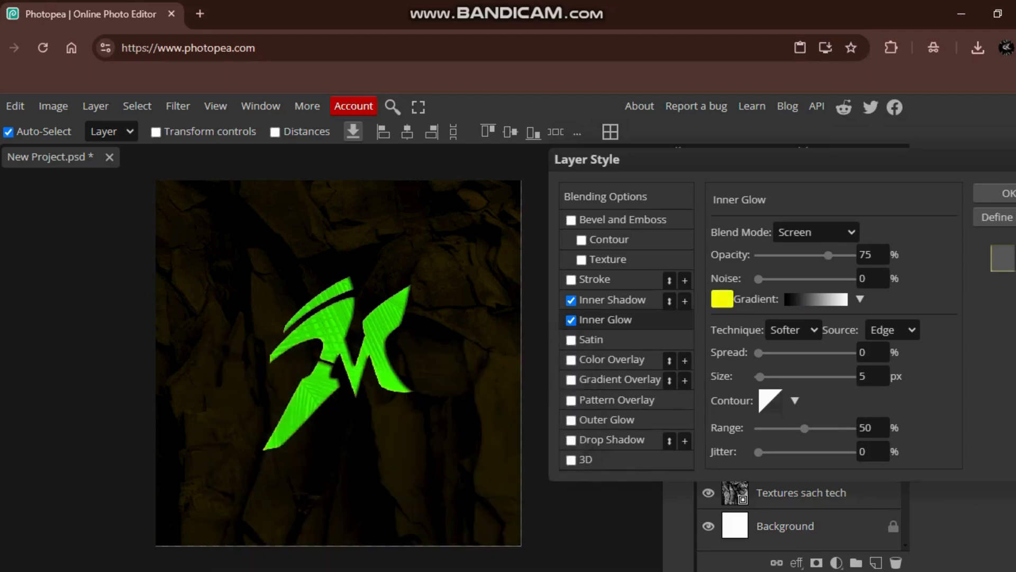
# - Enable Bevel and Emboss on the M text layer with the Emboss style
pyautogui.click(571, 219)
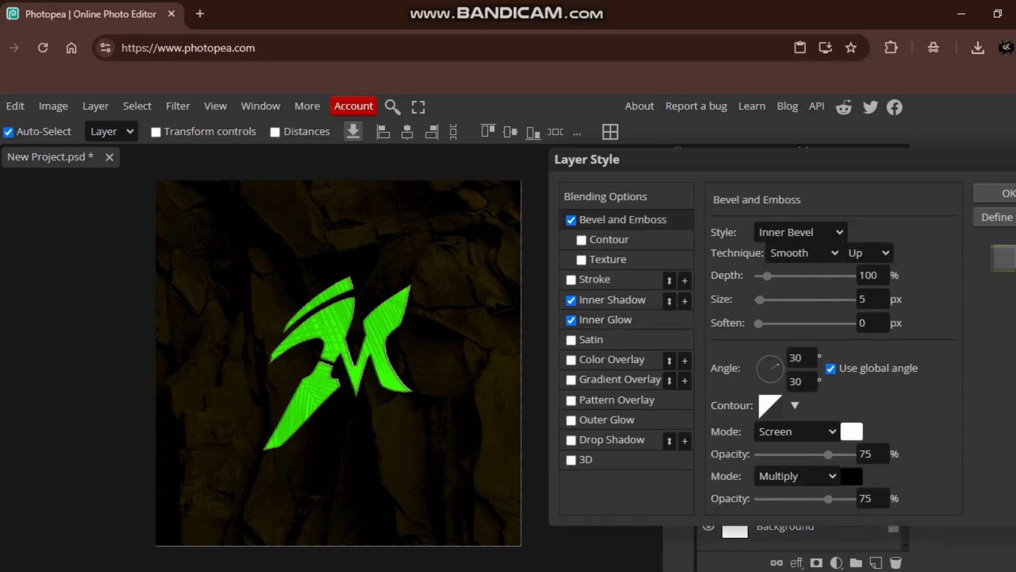
pyautogui.click(800, 233)
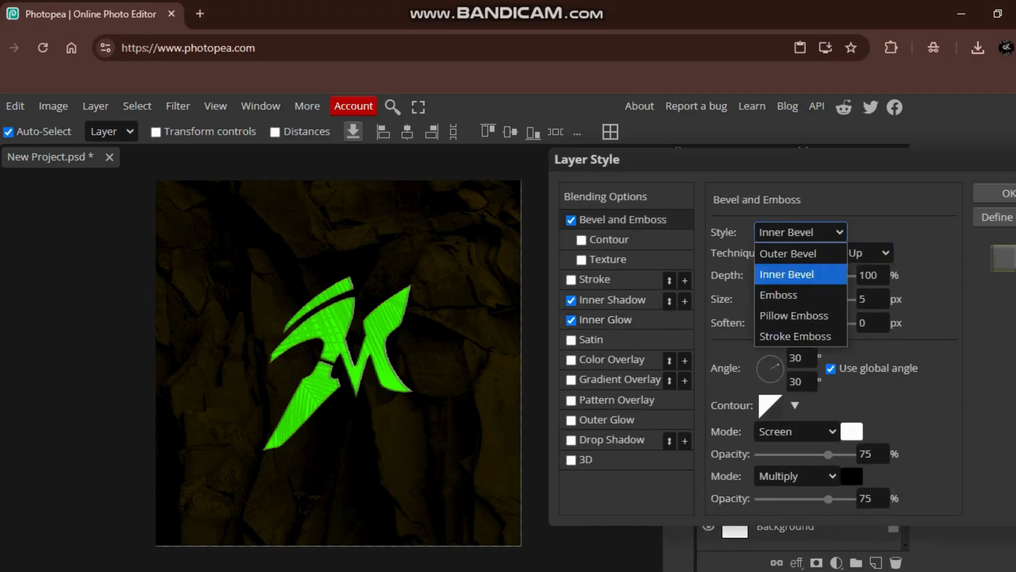
pyautogui.click(779, 295)
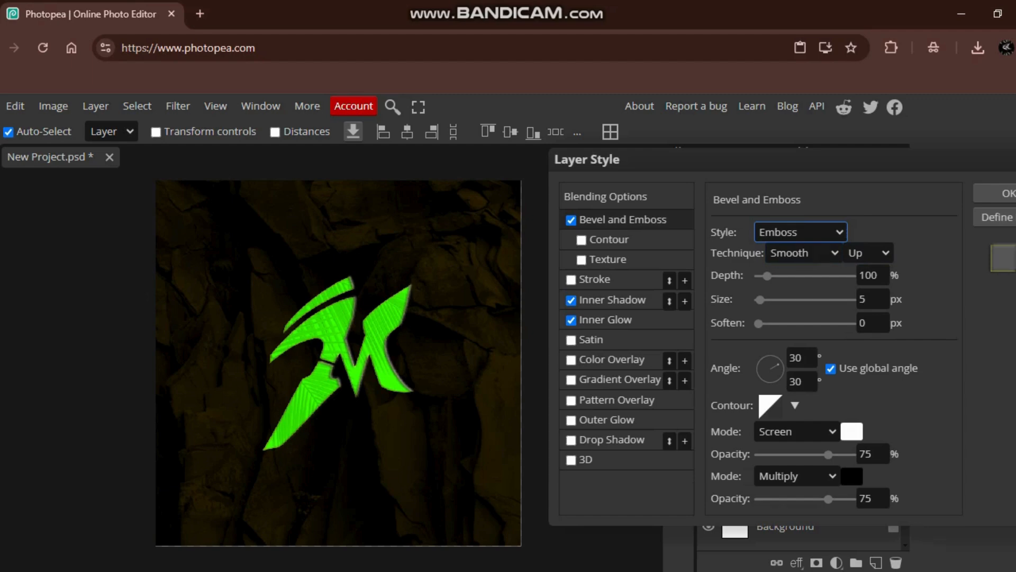
# - Add a black outside stroke to the M layer with Overprint enabled and its size set to 5 px
pyautogui.click(572, 280)
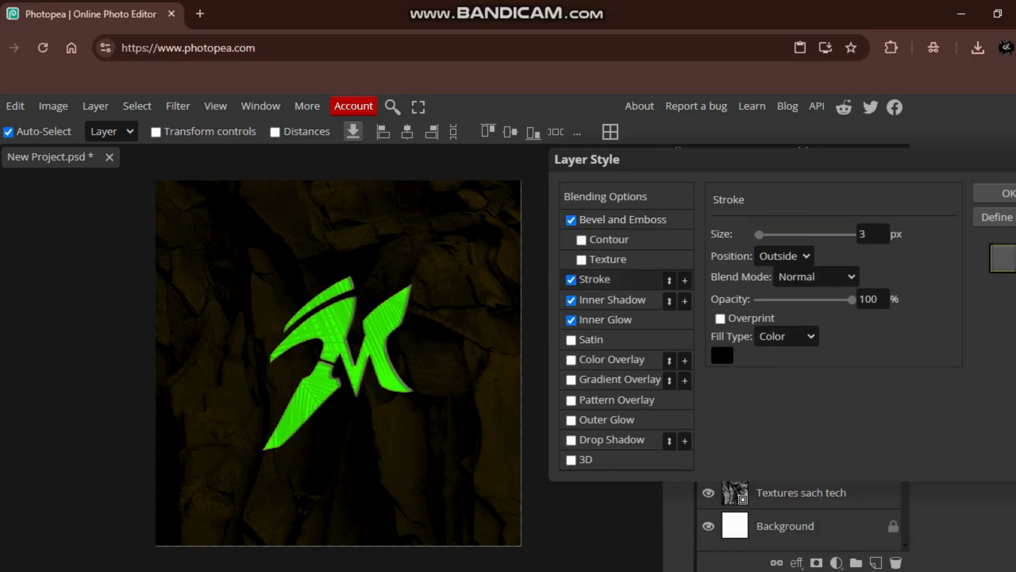
pyautogui.click(722, 356)
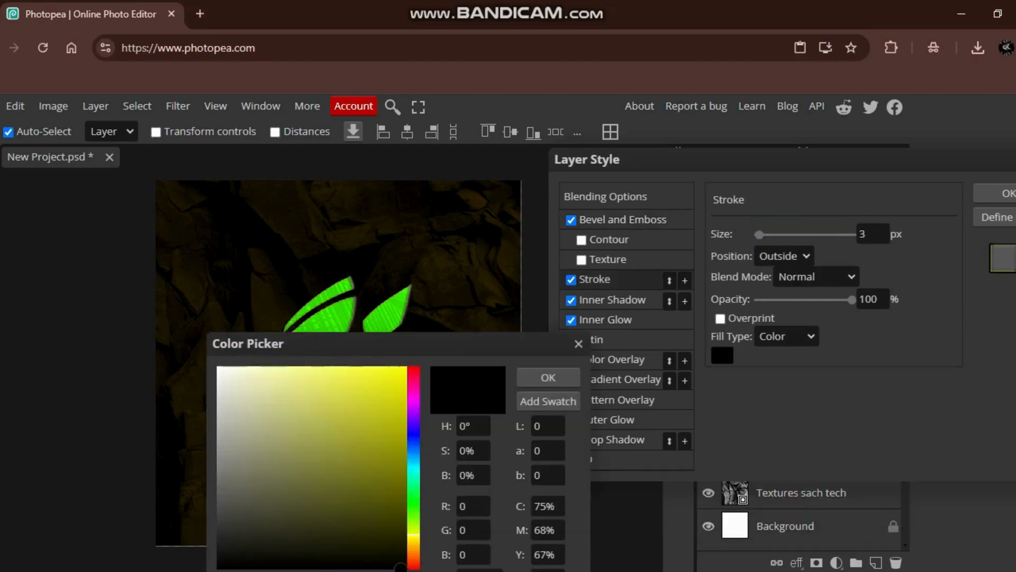
pyautogui.click(578, 344)
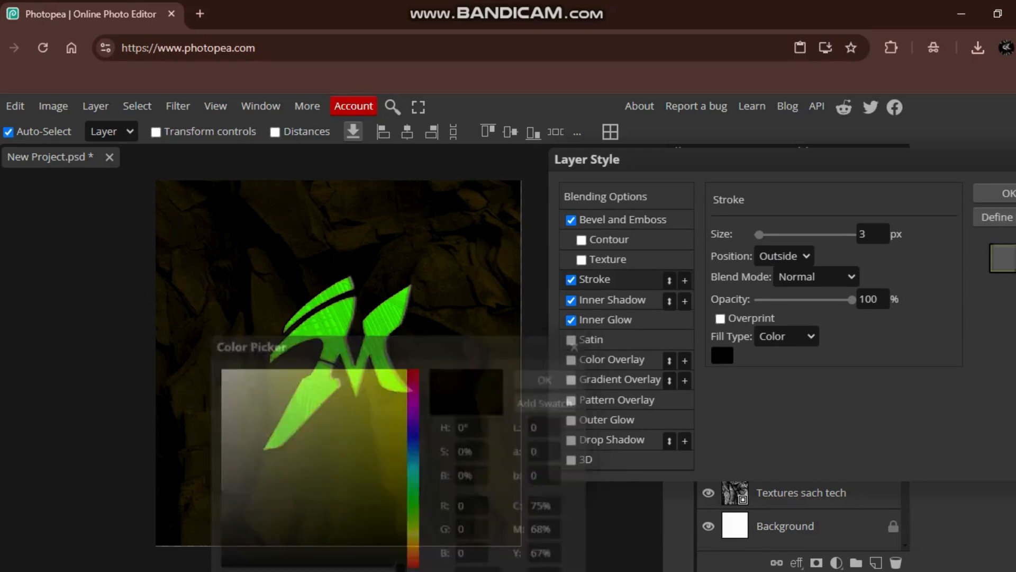
pyautogui.click(720, 319)
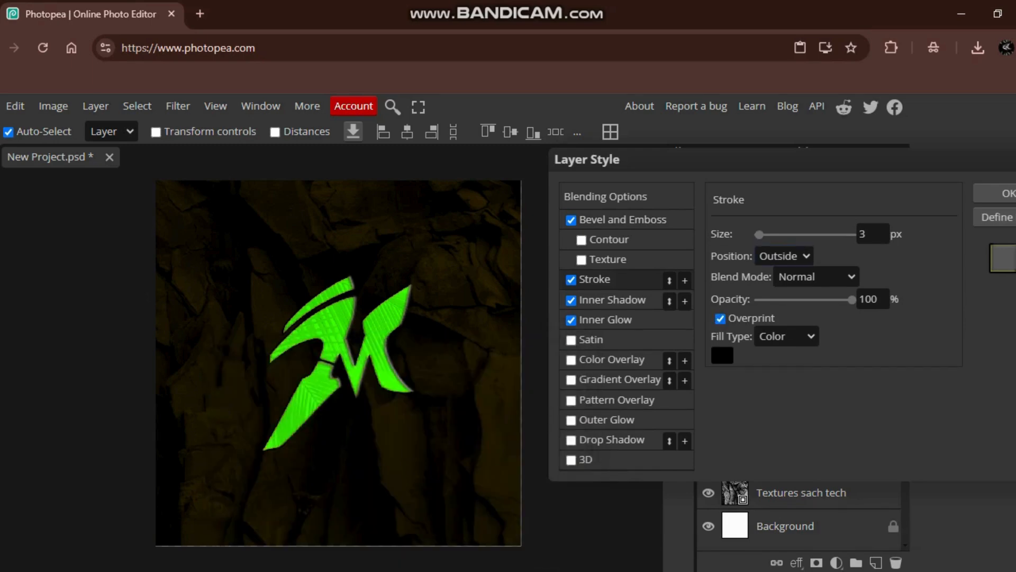
pyautogui.doubleClick(863, 233)
pyautogui.write('5')
pyautogui.press('Return')
# - Enable Outer Glow and Drop Shadow on the M layer and set the outer glow color to bright yellow (RGB 253, 253, 15)
pyautogui.click(571, 421)
pyautogui.click(571, 440)
pyautogui.click(606, 420)
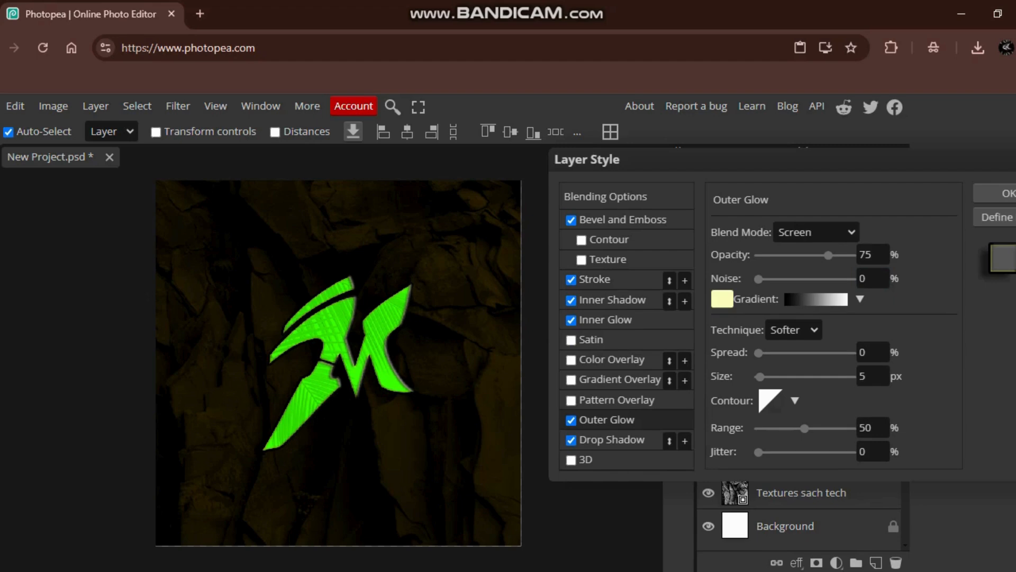
pyautogui.click(722, 299)
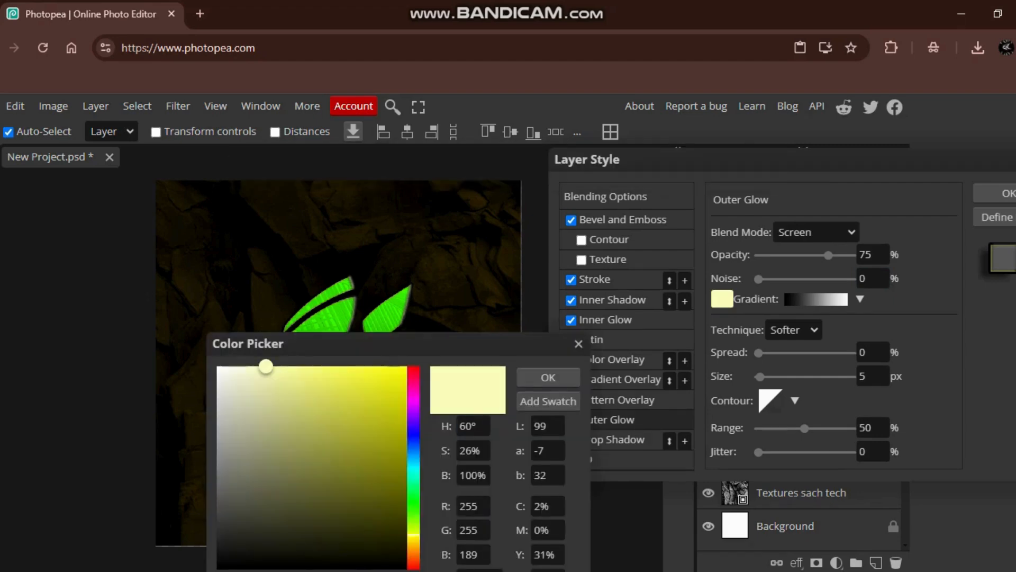
pyautogui.click(396, 368)
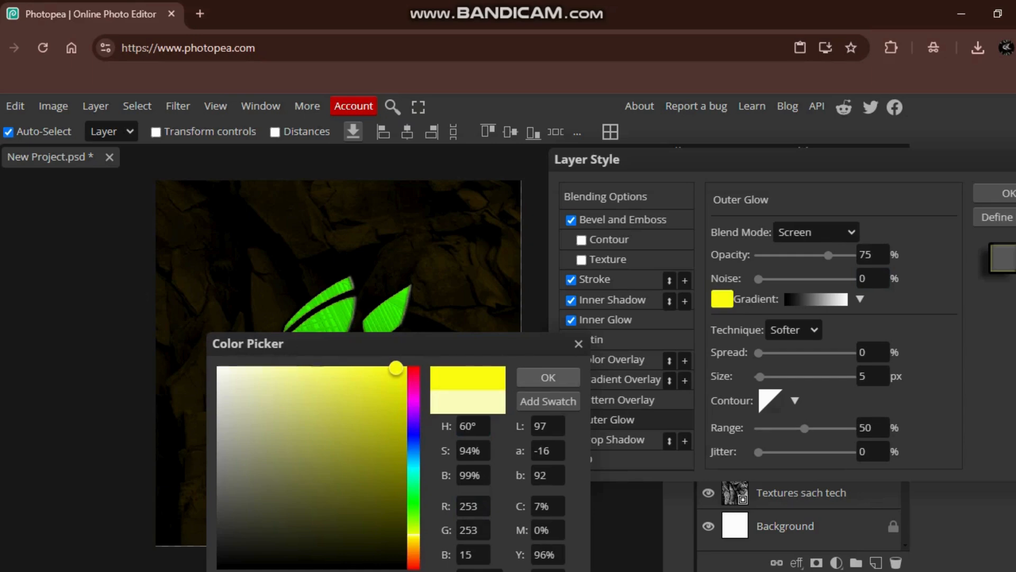
pyautogui.click(548, 377)
# - Raise the M layer's drop shadow opacity to 100% and apply the layer style
pyautogui.click(608, 439)
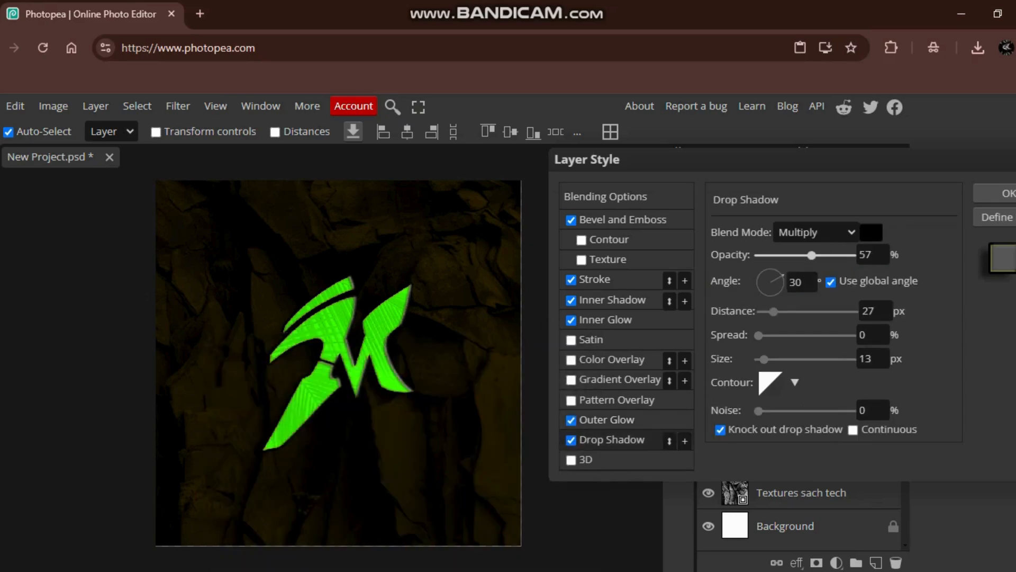
pyautogui.moveTo(812, 255); pyautogui.dragTo(853, 255)
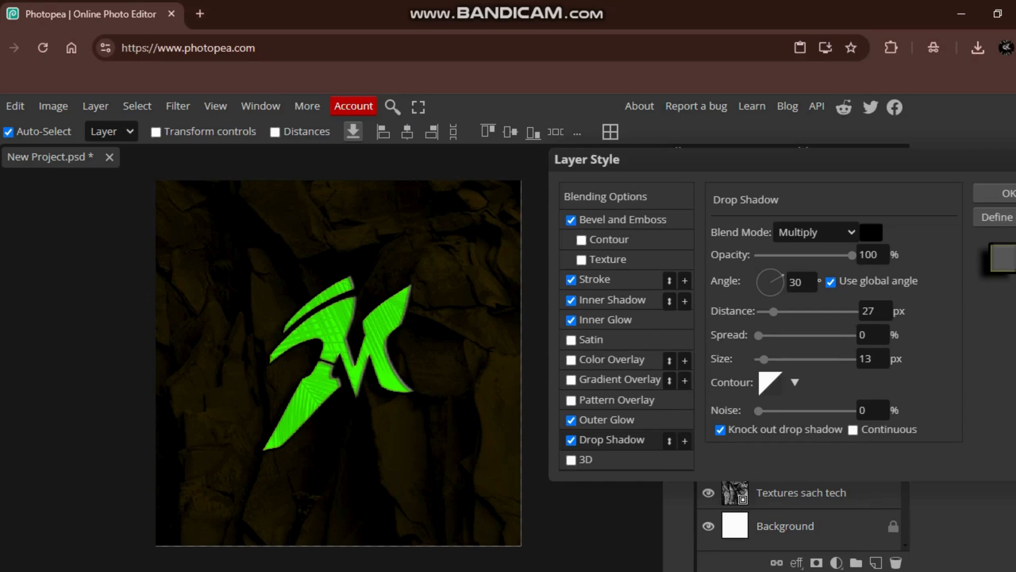
pyautogui.click(612, 300)
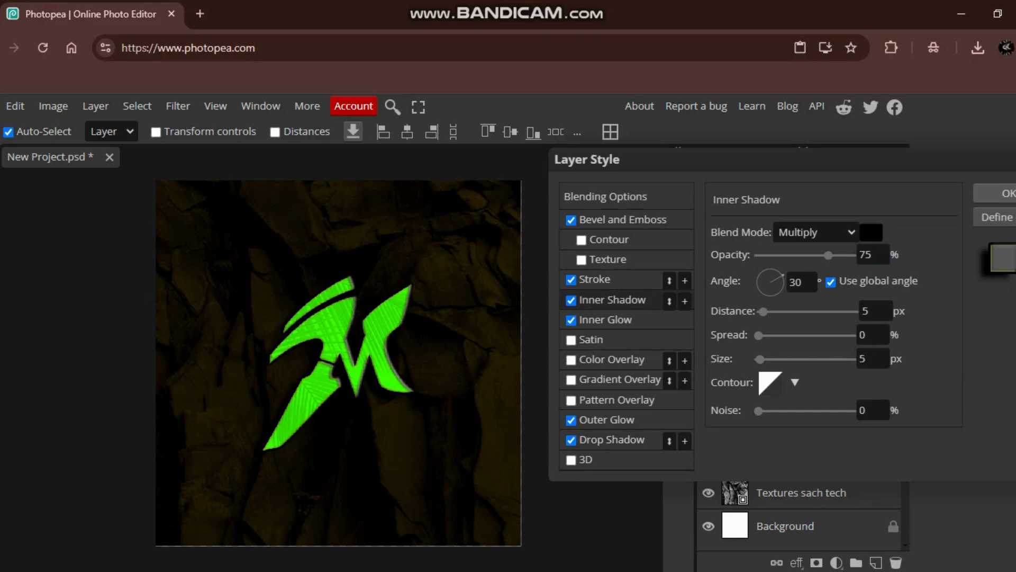
pyautogui.press('Return')
# - Set the opacity of the Borders sachtech palm-leaf layer to 20%
pyautogui.click(798, 393)
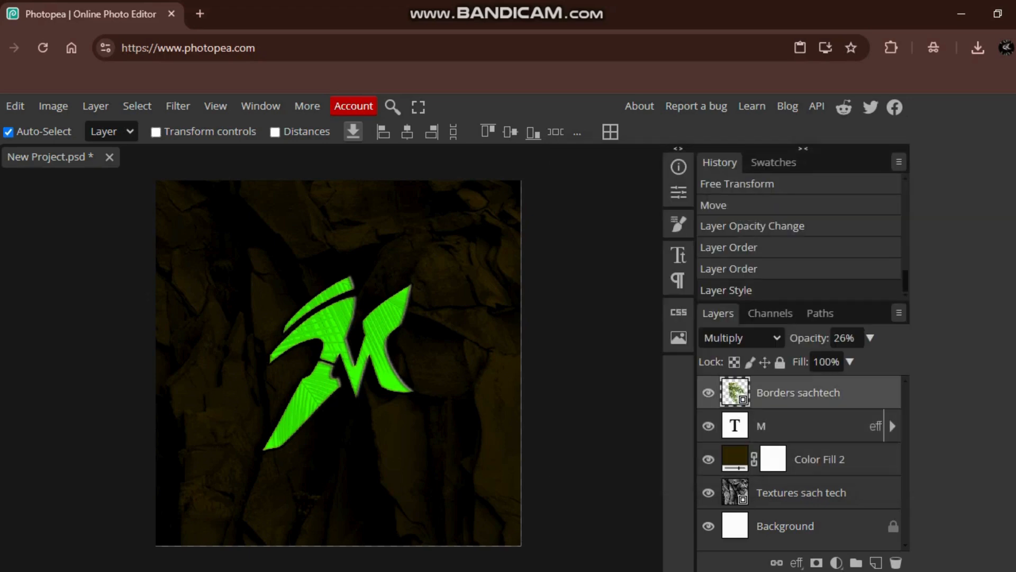
pyautogui.click(870, 338)
pyautogui.moveTo(812, 361); pyautogui.dragTo(801, 360)
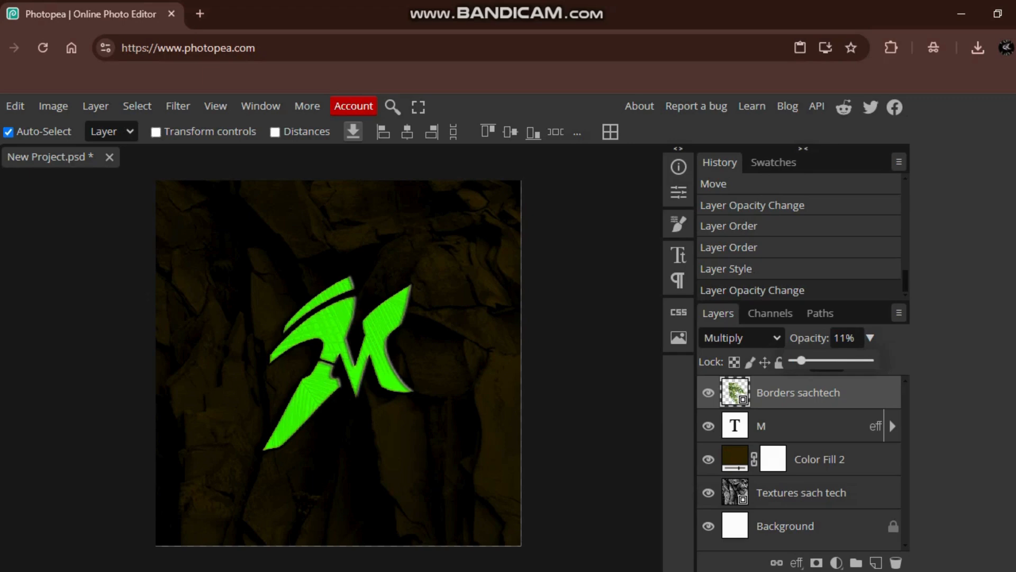
pyautogui.write('20')
pyautogui.press('Return')
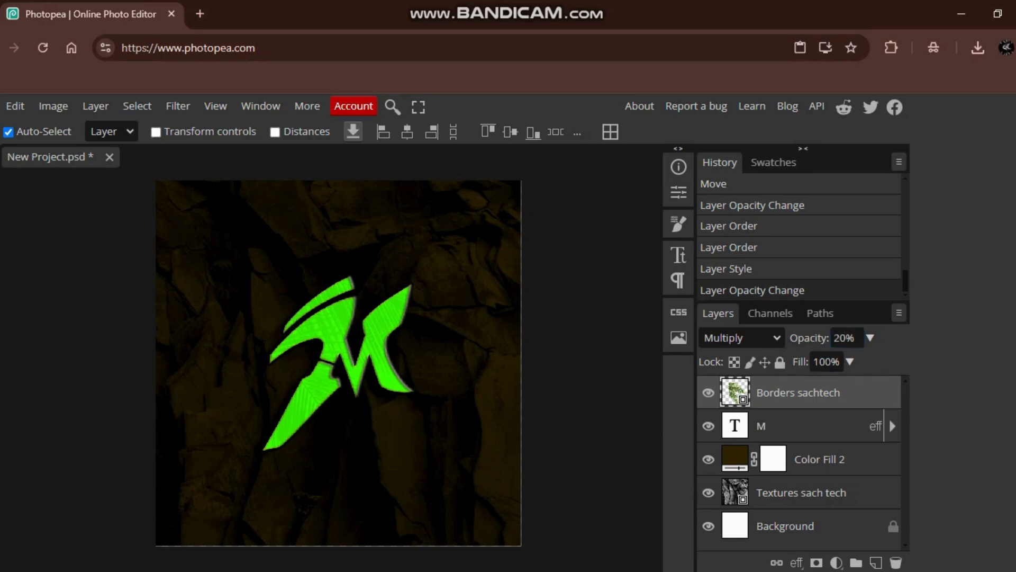
# - Duplicate the M text layer
pyautogui.click(888, 417)
pyautogui.rightClick(888, 417)
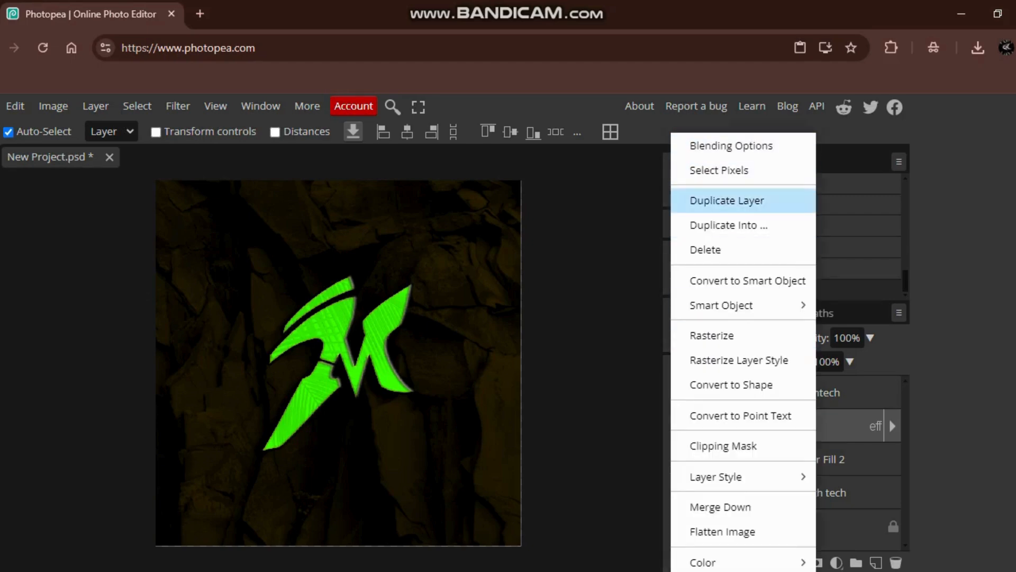
pyautogui.click(727, 200)
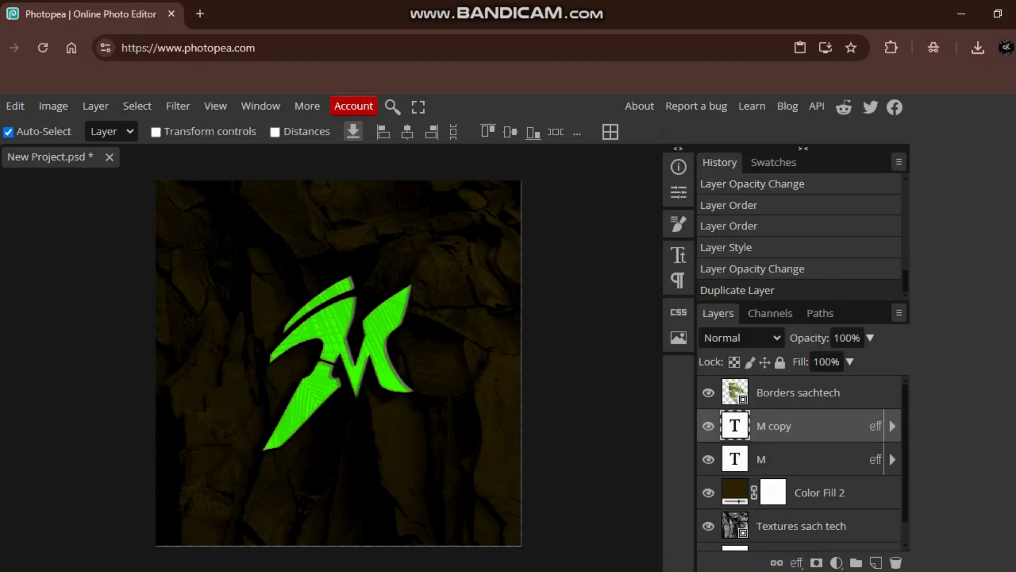
# - Change the stroke color of the M copy layer to yellow f6f60d in its layer style
pyautogui.rightClick(888, 450)
pyautogui.click(714, 143)
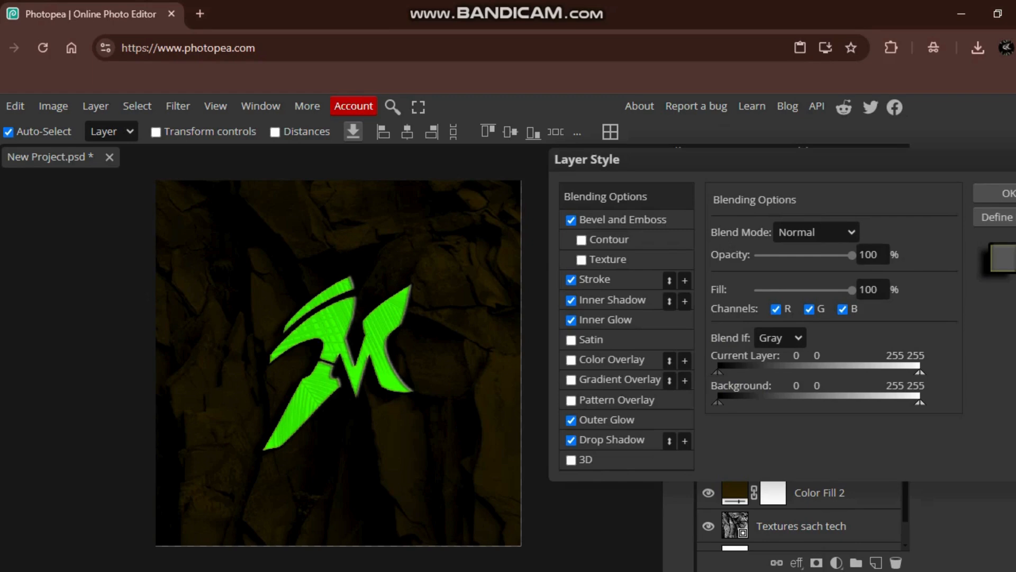
pyautogui.click(595, 279)
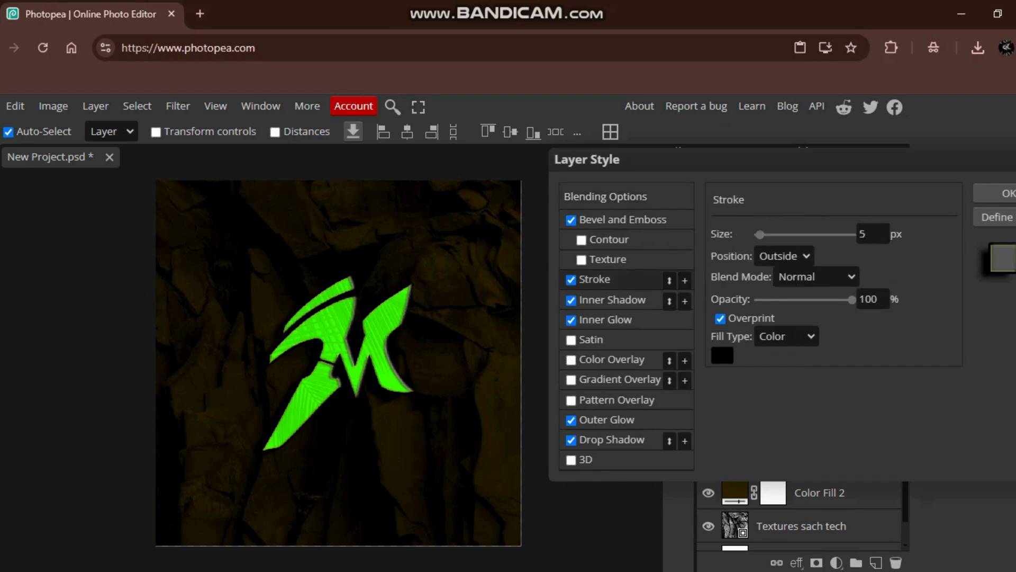
pyautogui.click(722, 354)
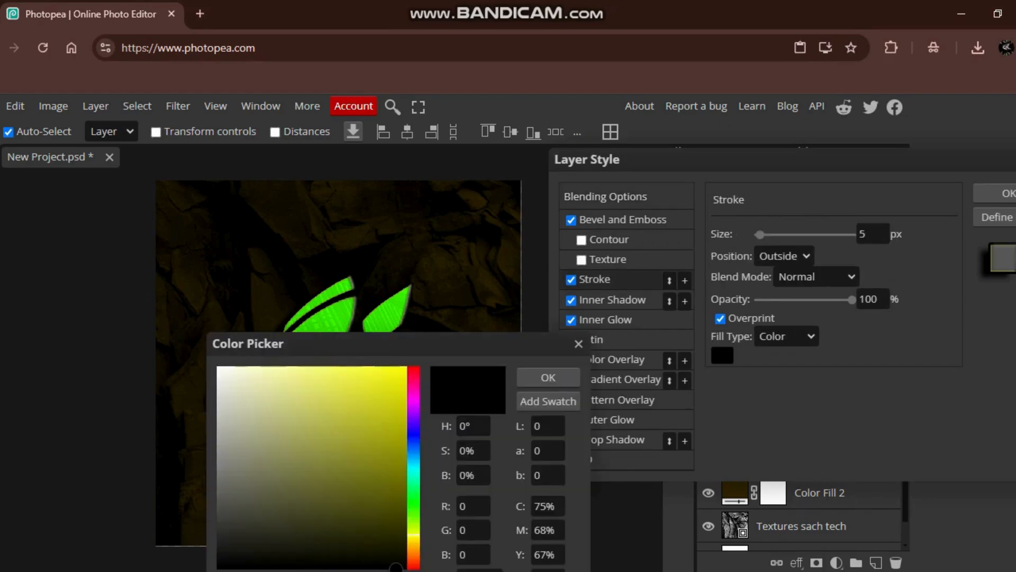
pyautogui.click(396, 375)
pyautogui.moveTo(291, 343); pyautogui.dragTo(656, 184)
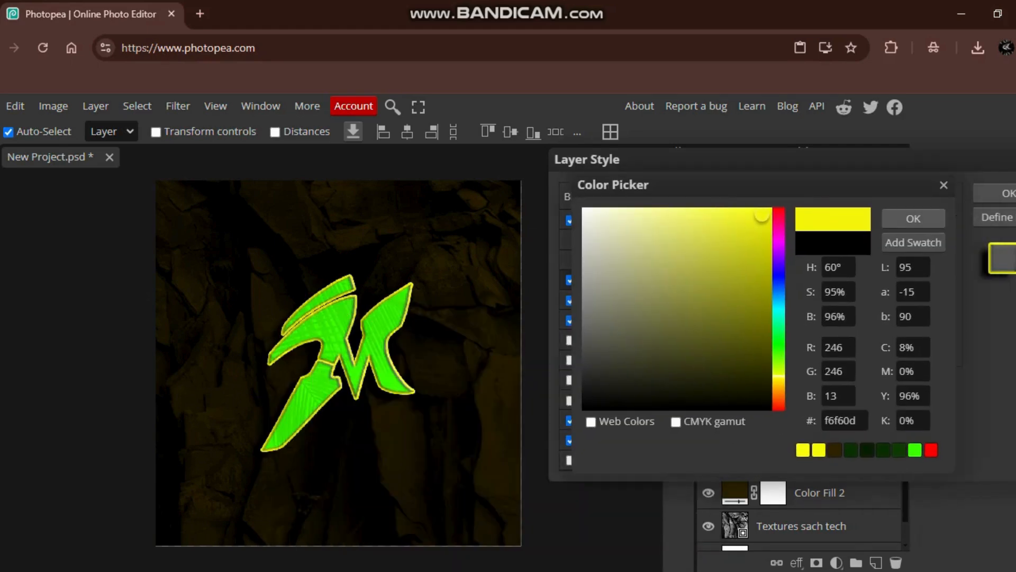
pyautogui.click(913, 219)
# - Set the M copy's stroke position to Center and its blend mode to Overlay, and apply the layer style
pyautogui.click(816, 277)
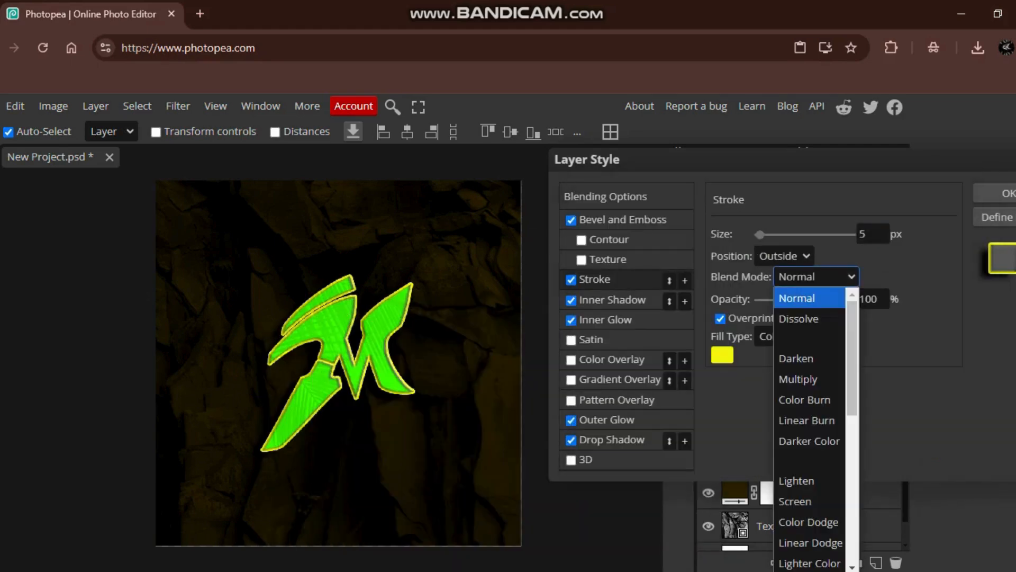
pyautogui.scroll(-3, 810, 396)
pyautogui.click(809, 474)
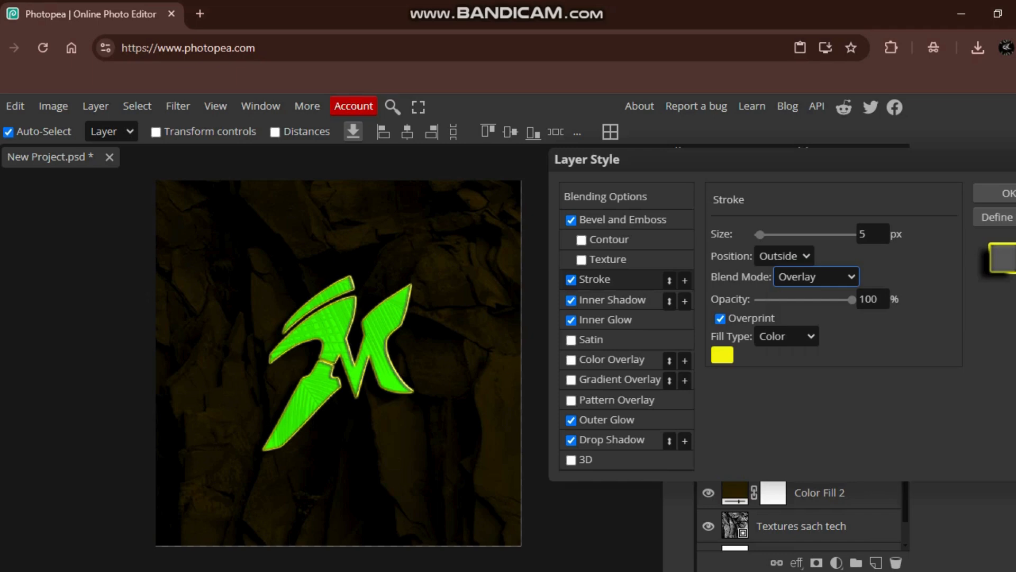
pyautogui.click(821, 277)
pyautogui.click(810, 460)
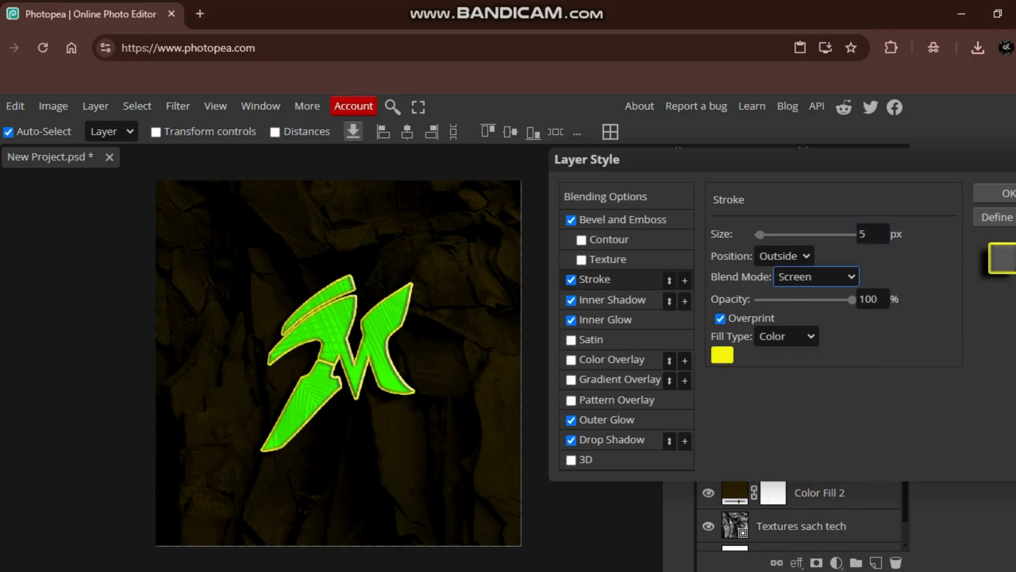
pyautogui.scroll(-2, 810, 358)
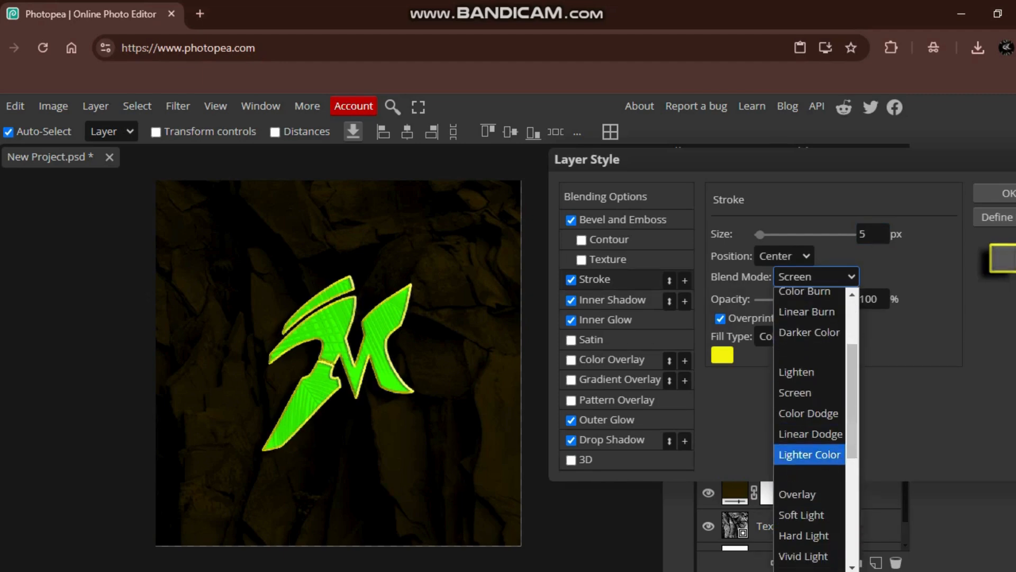
pyautogui.click(810, 454)
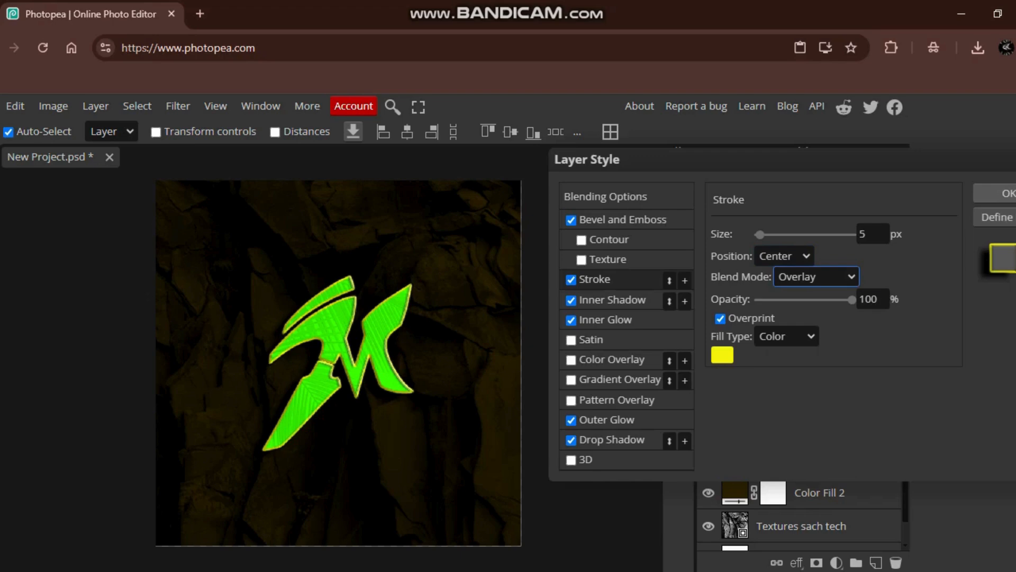
pyautogui.click(1007, 193)
# - Change the stroke color of the original M text layer to yellow f7f707 in its layer style
pyautogui.rightClick(826, 458)
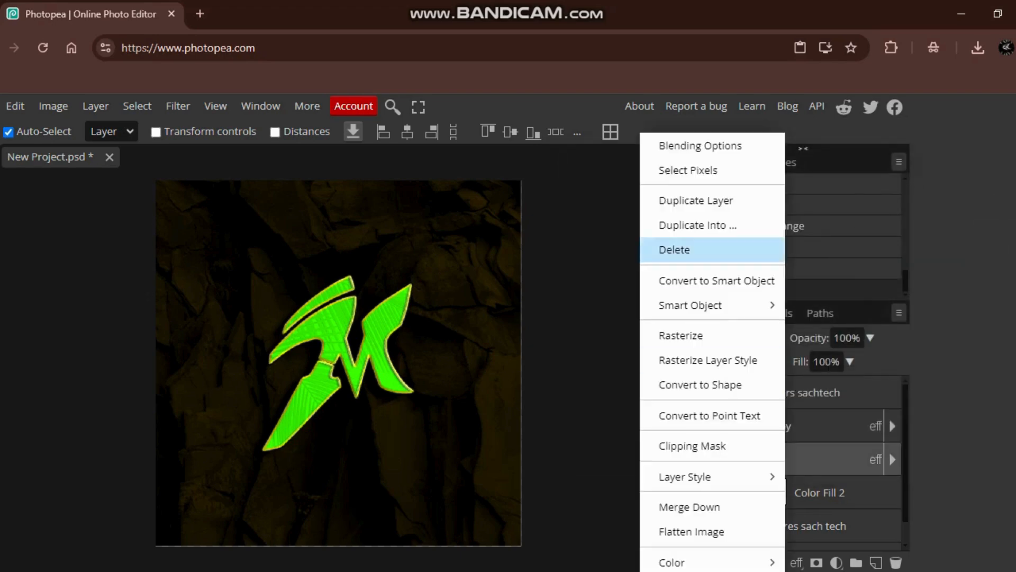
pyautogui.click(700, 145)
pyautogui.click(595, 279)
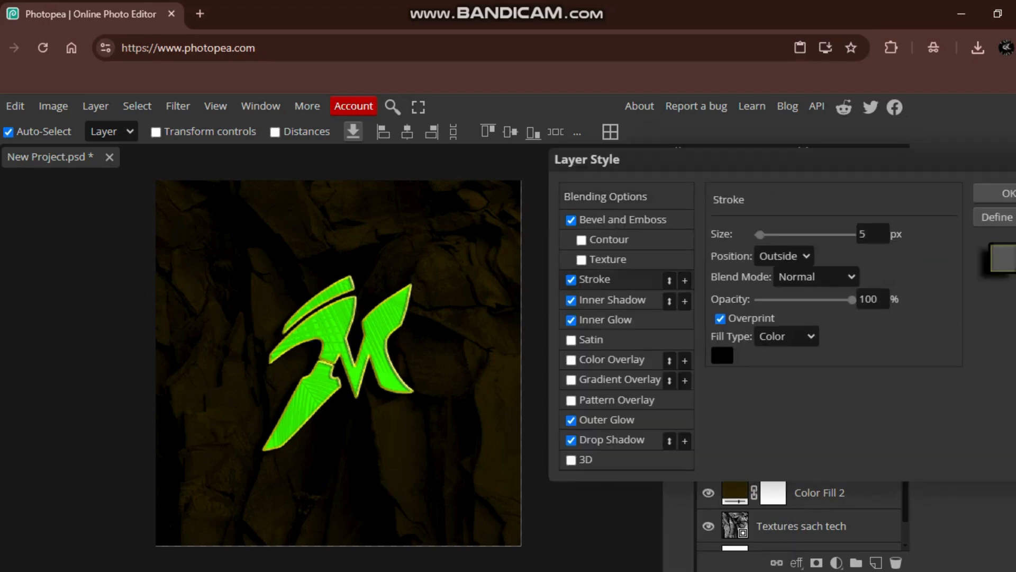
pyautogui.click(723, 355)
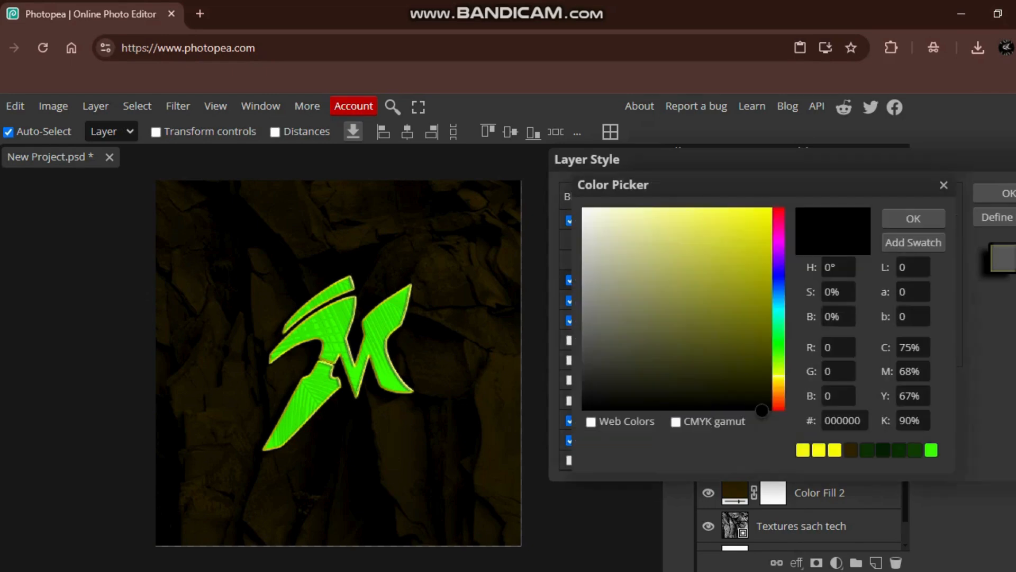
pyautogui.click(769, 218)
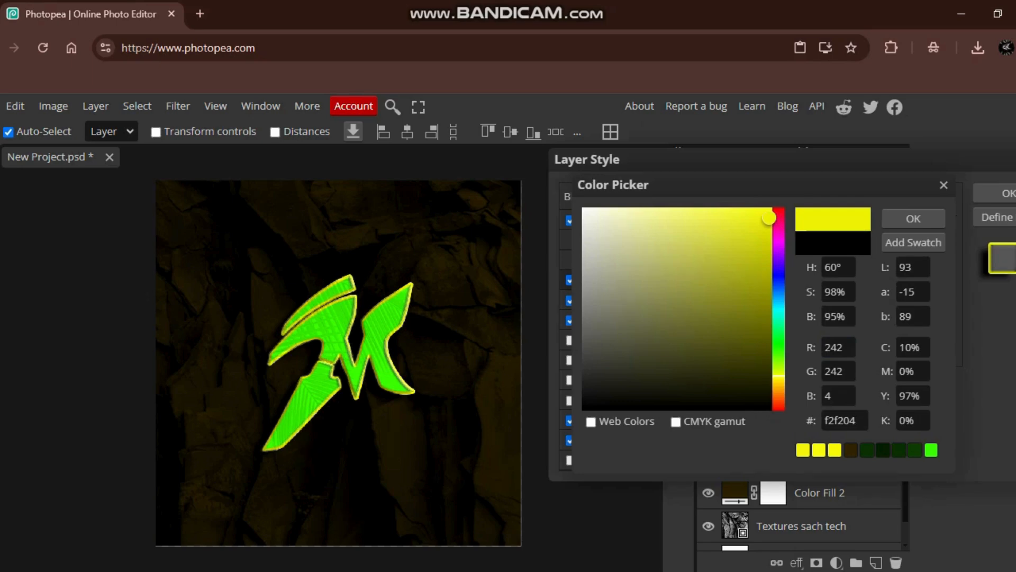
pyautogui.click(766, 249)
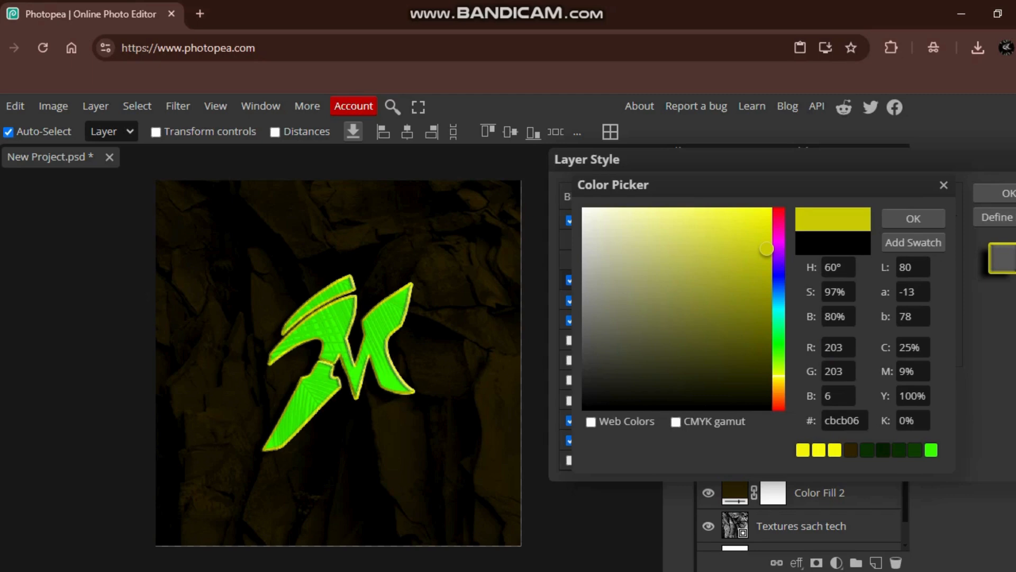
pyautogui.moveTo(766, 248); pyautogui.dragTo(766, 213)
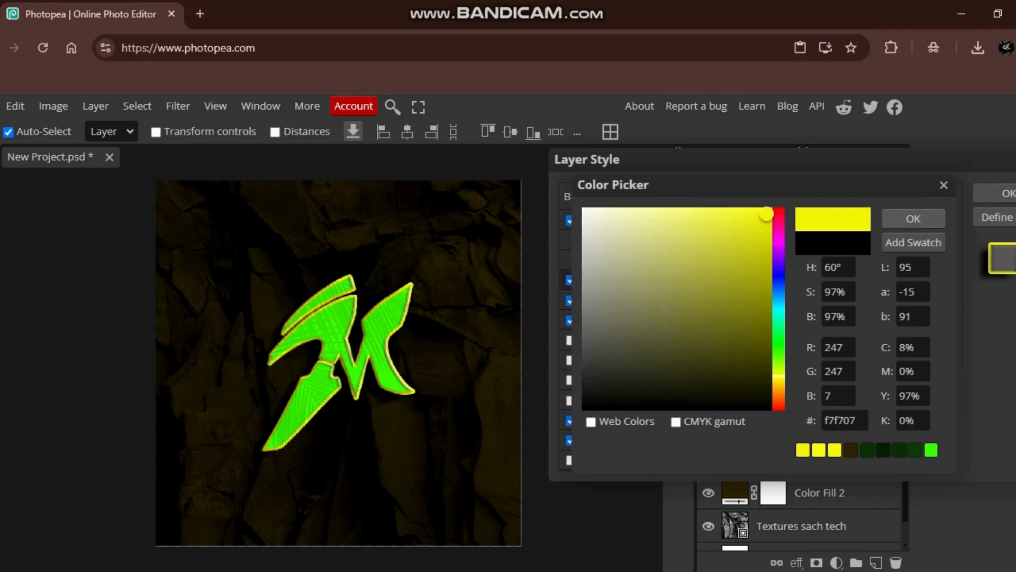
pyautogui.click(914, 218)
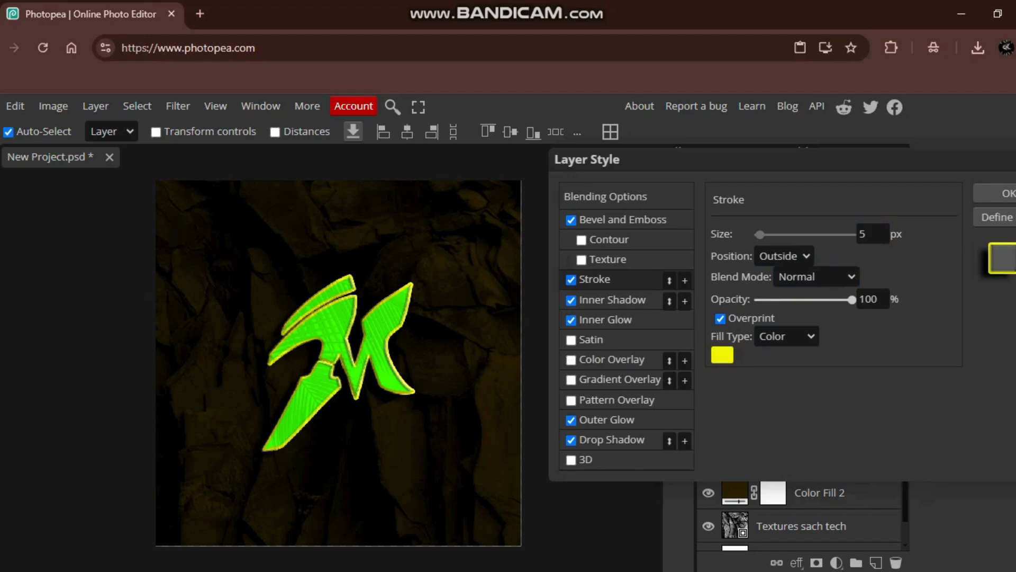
# - Set the M layer's stroke blend mode to Screen at 100% opacity, and apply the layer style
pyautogui.moveTo(852, 300); pyautogui.dragTo(839, 299)
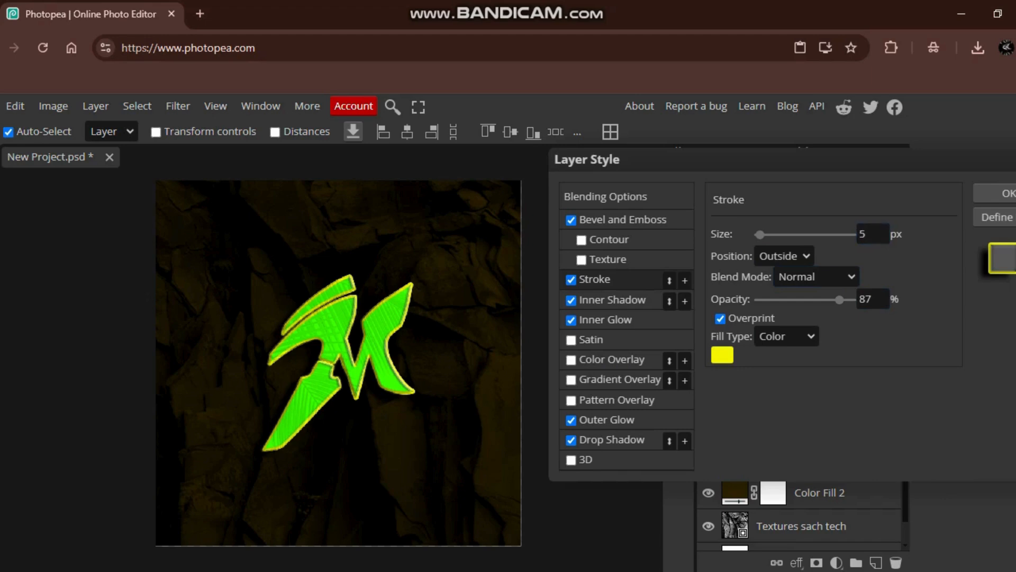
pyautogui.click(816, 277)
pyautogui.scroll(-1, 809, 397)
pyautogui.click(809, 515)
pyautogui.click(815, 276)
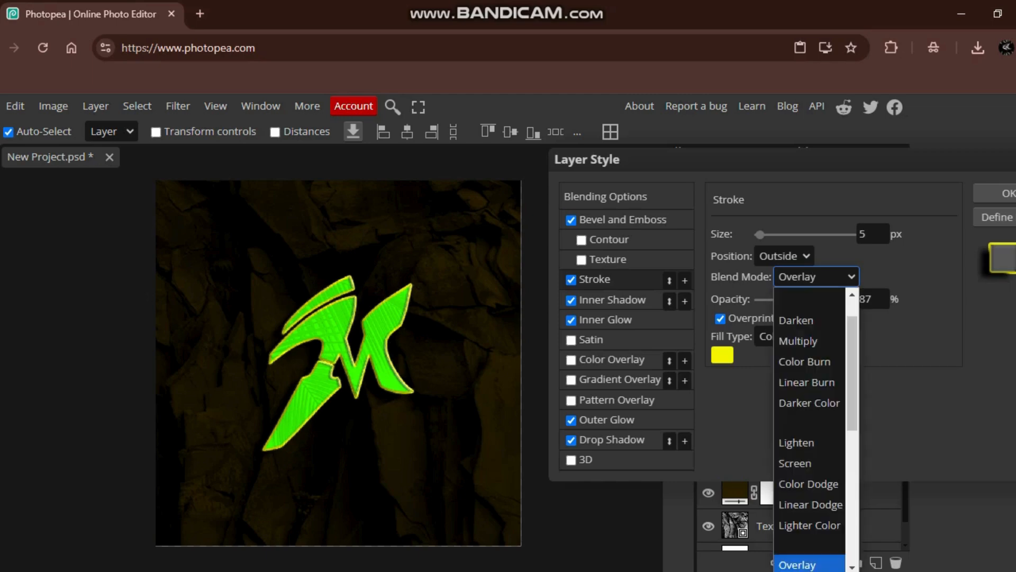
pyautogui.click(809, 462)
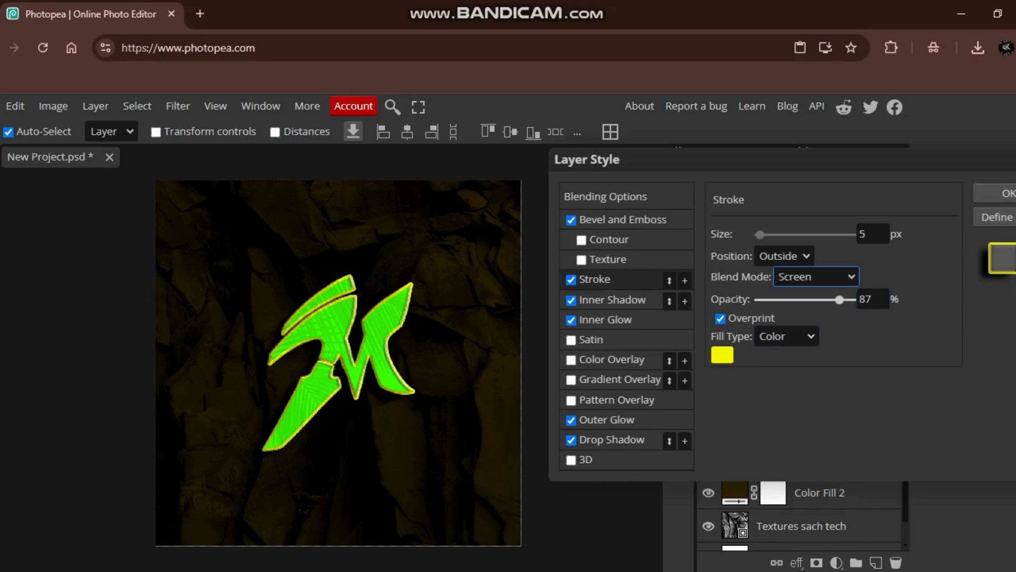
pyautogui.moveTo(840, 300); pyautogui.dragTo(856, 300)
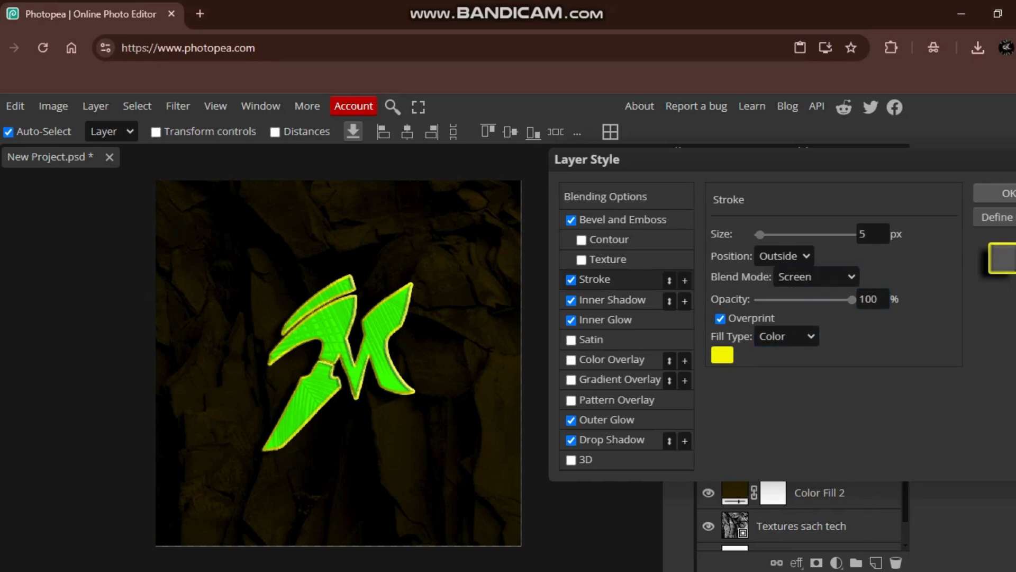
pyautogui.press('Return')
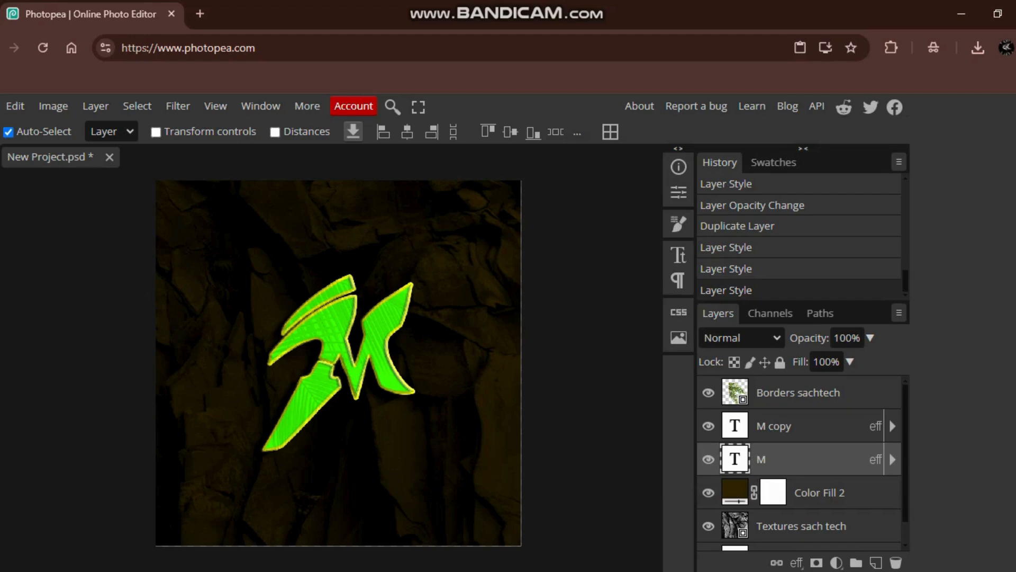
# - Set the blend mode of the M copy layer to Overlay
pyautogui.keyDown('shift'); pyautogui.click(798, 393); pyautogui.keyUp('shift')
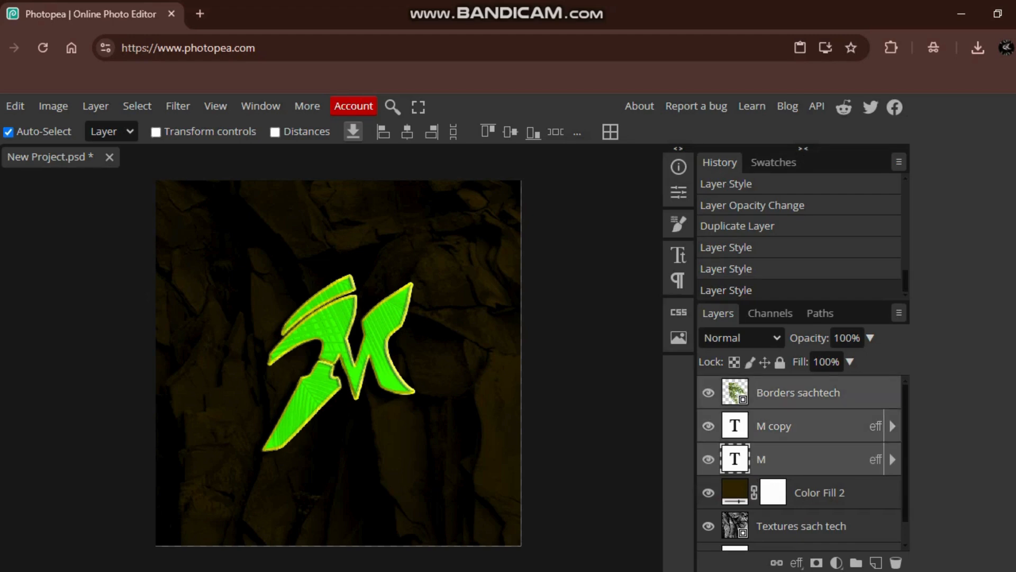
pyautogui.click(798, 459)
pyautogui.click(798, 426)
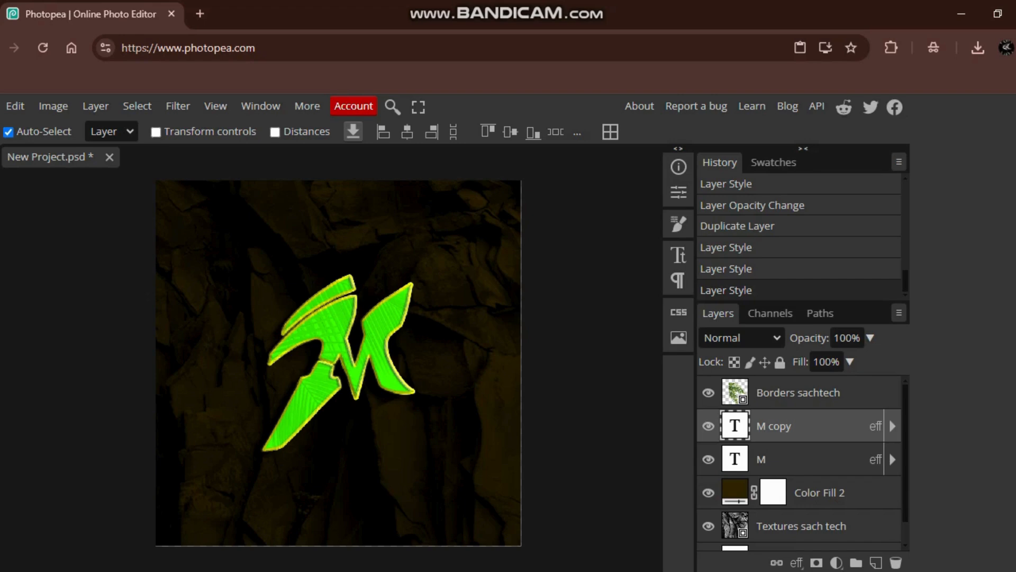
pyautogui.click(754, 339)
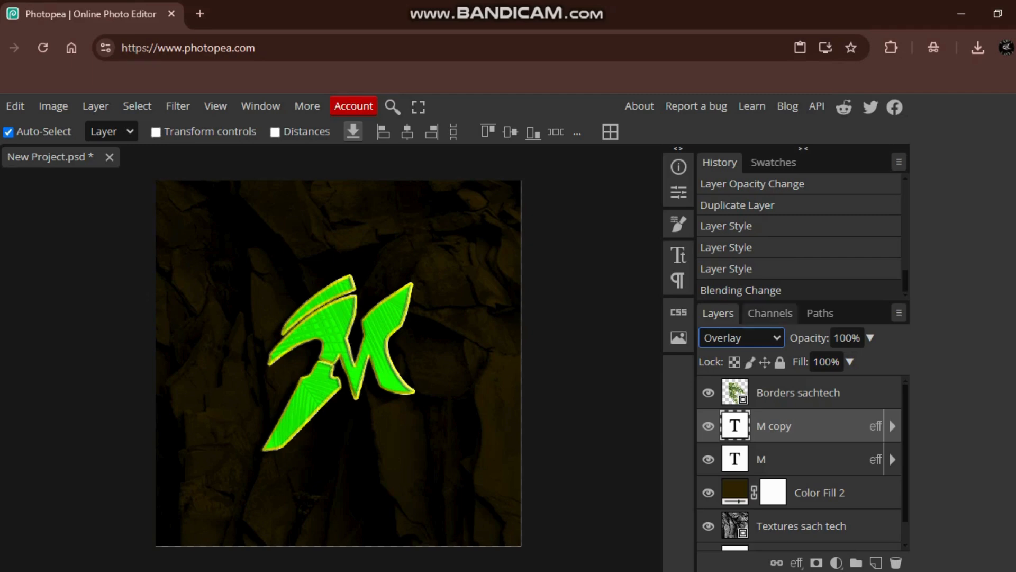
# - Try the Multiply and Screen blend modes on the M layer and return it to Normal
pyautogui.click(798, 460)
pyautogui.click(742, 338)
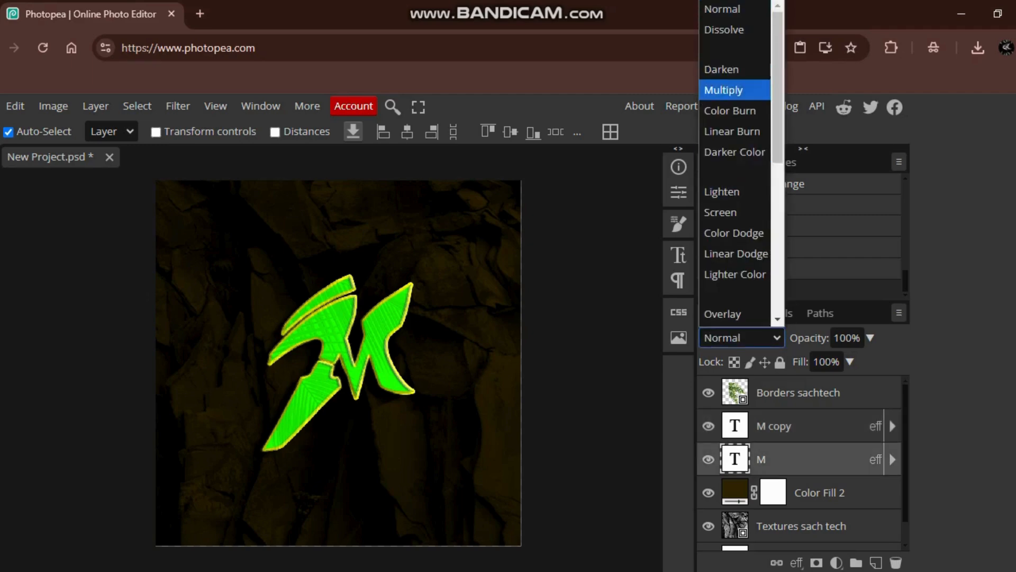
pyautogui.click(725, 89)
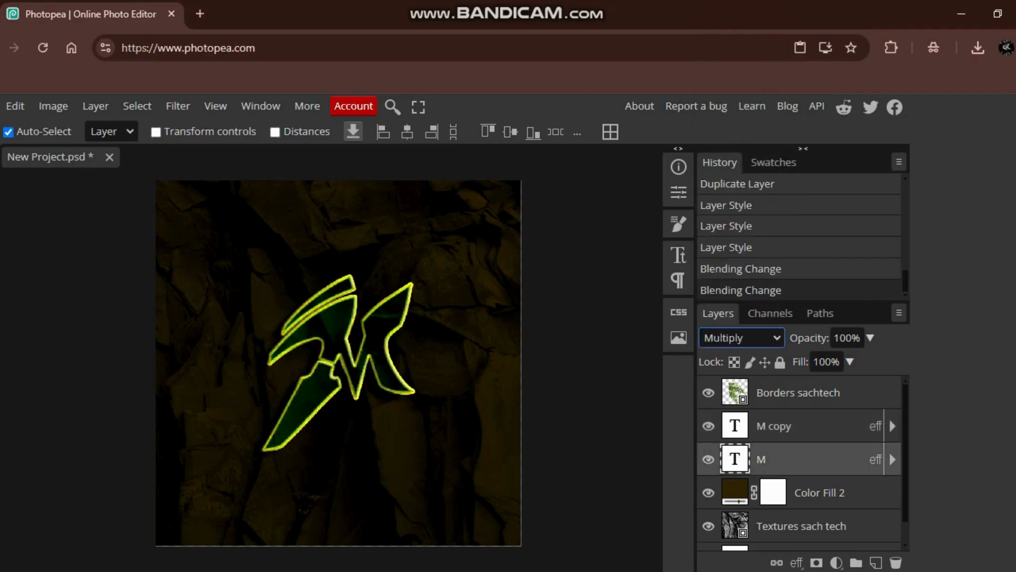
pyautogui.click(742, 337)
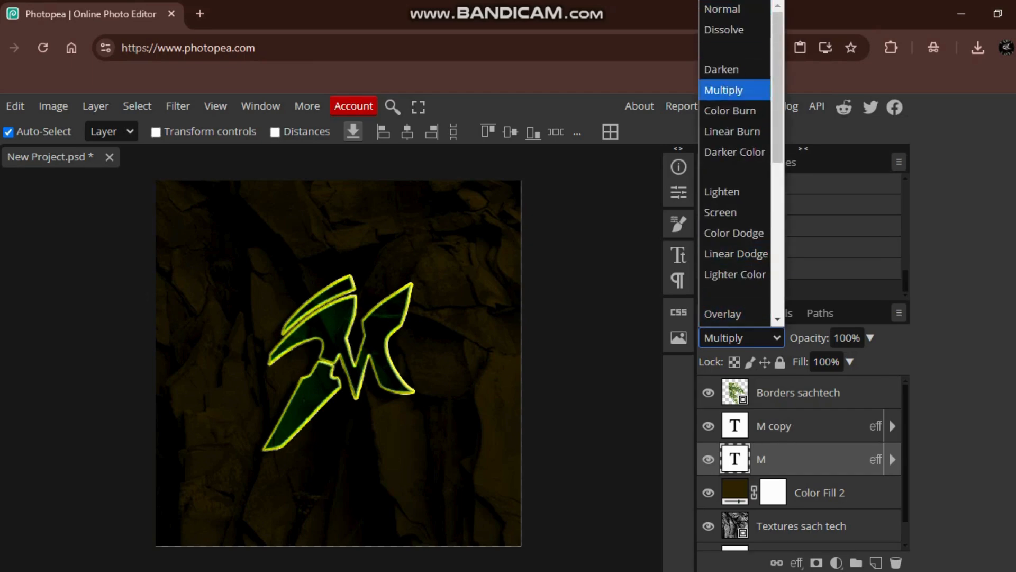
pyautogui.click(725, 211)
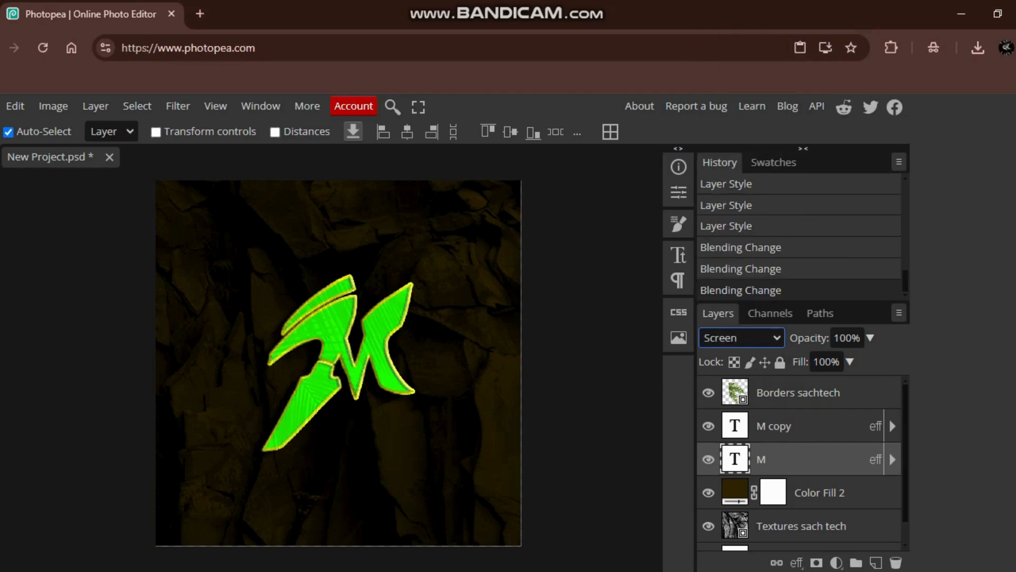
pyautogui.click(742, 338)
pyautogui.click(722, 9)
# - Combine the M and M copy layers into one smart object and rasterize it
pyautogui.click(888, 417)
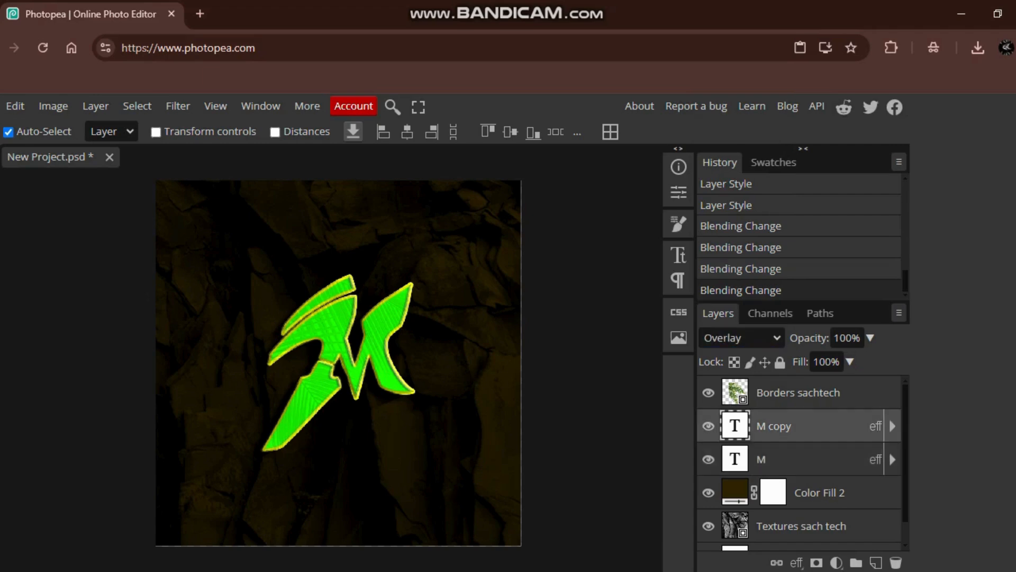
pyautogui.keyDown('ctrl'); pyautogui.click(888, 449); pyautogui.keyUp('ctrl')
pyautogui.rightClick(888, 417)
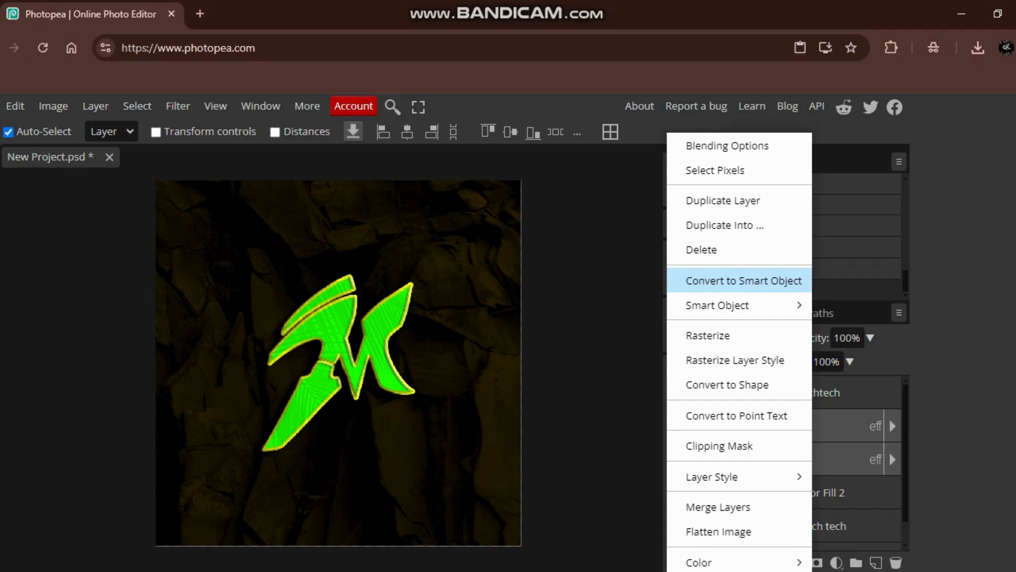
pyautogui.click(743, 281)
pyautogui.rightClick(794, 425)
pyautogui.click(691, 335)
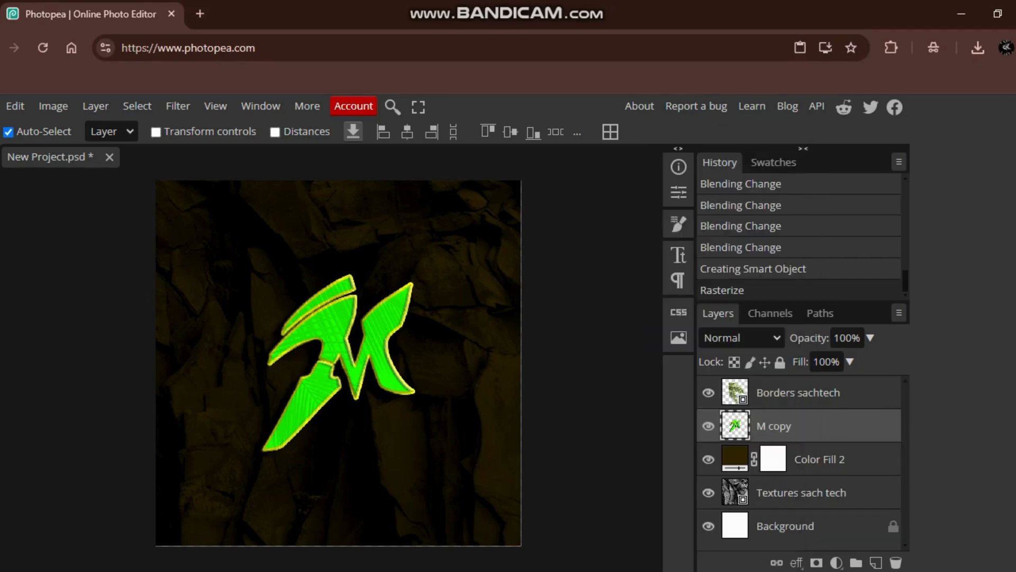
# - Duplicate the rasterized M copy layer
pyautogui.rightClick(815, 426)
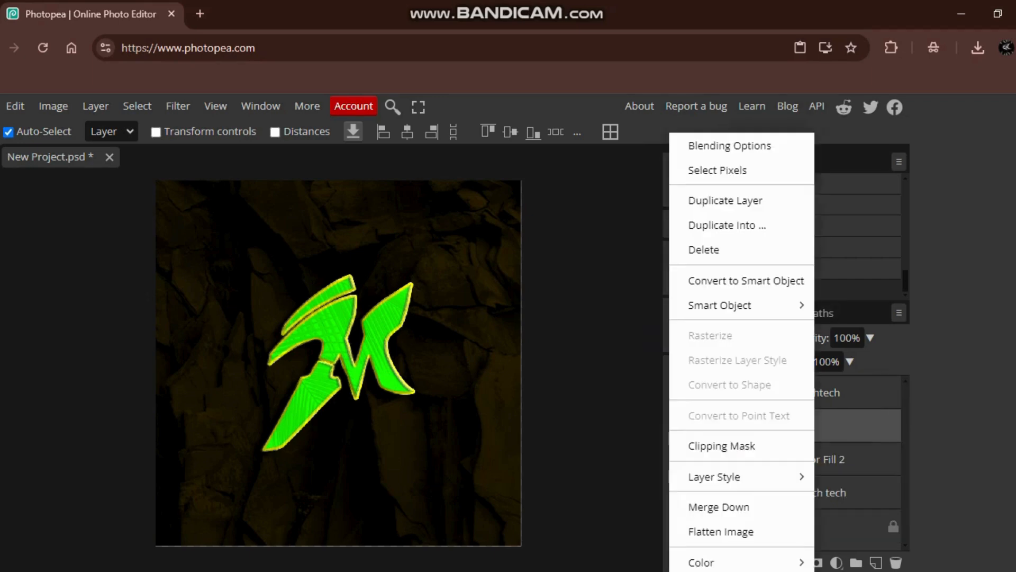
pyautogui.press('Escape')
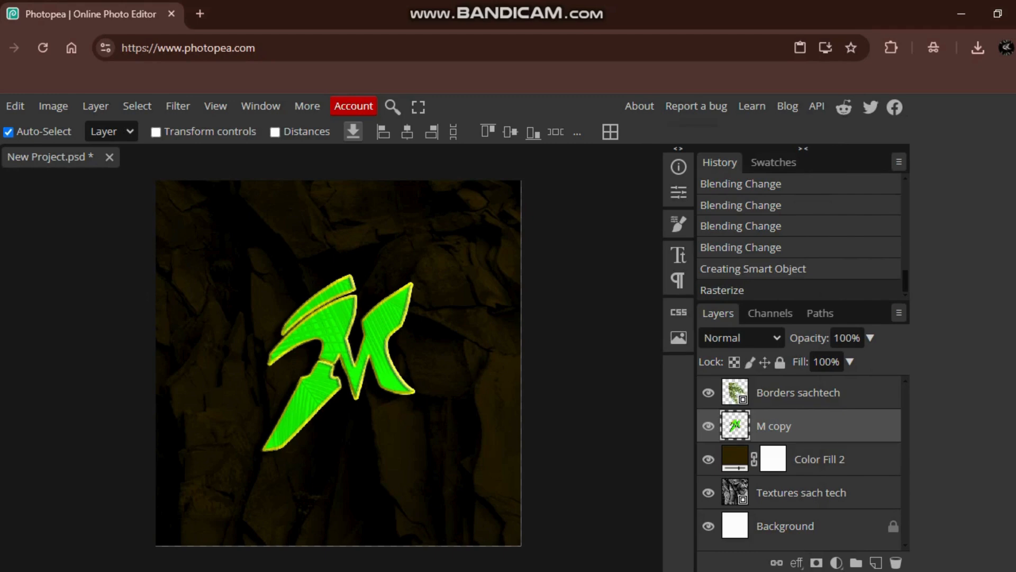
pyautogui.rightClick(788, 425)
pyautogui.click(699, 200)
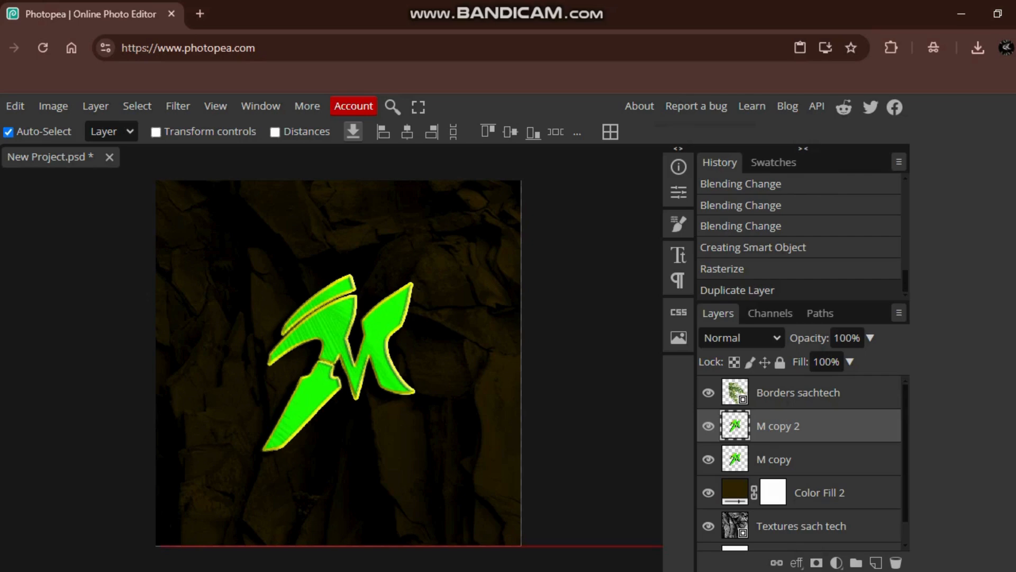
# - Hide the Borders sachtech layer, then shift M copy slightly up-left and move M copy 2 toward the canvas's lower right
pyautogui.moveTo(331, 338); pyautogui.dragTo(225, 339)
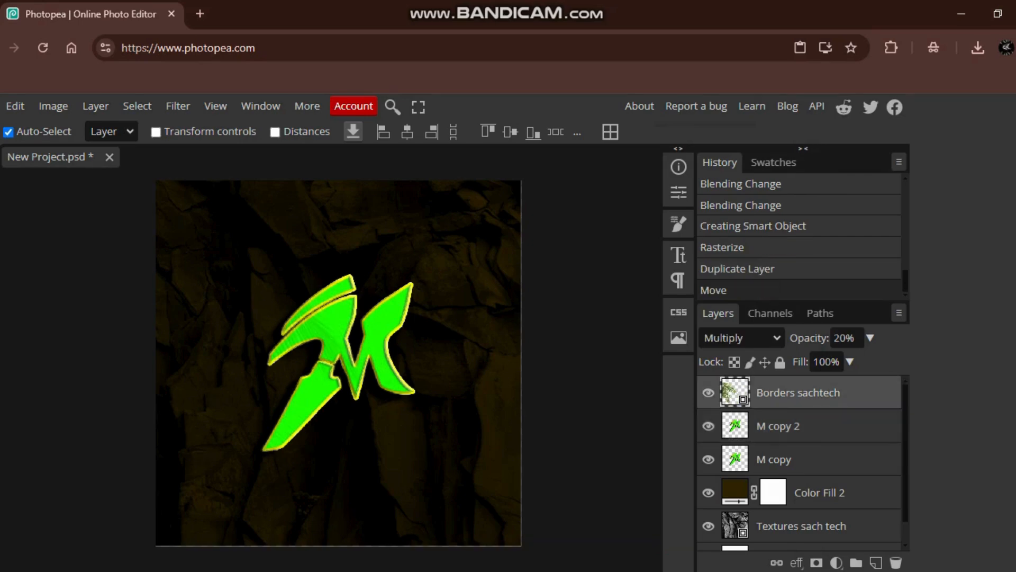
pyautogui.hotkey('ctrl', 'z')
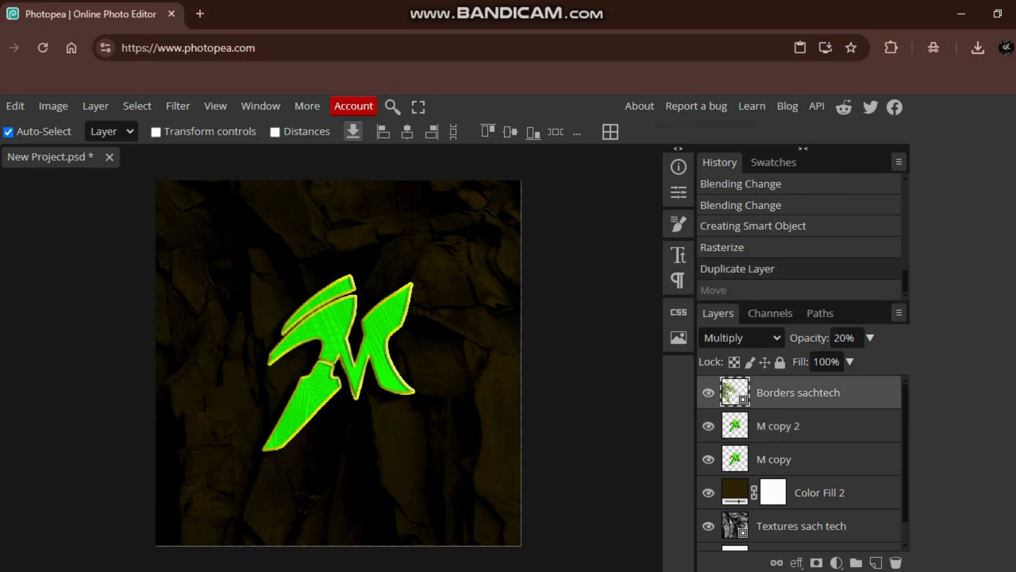
pyautogui.click(709, 393)
pyautogui.click(778, 426)
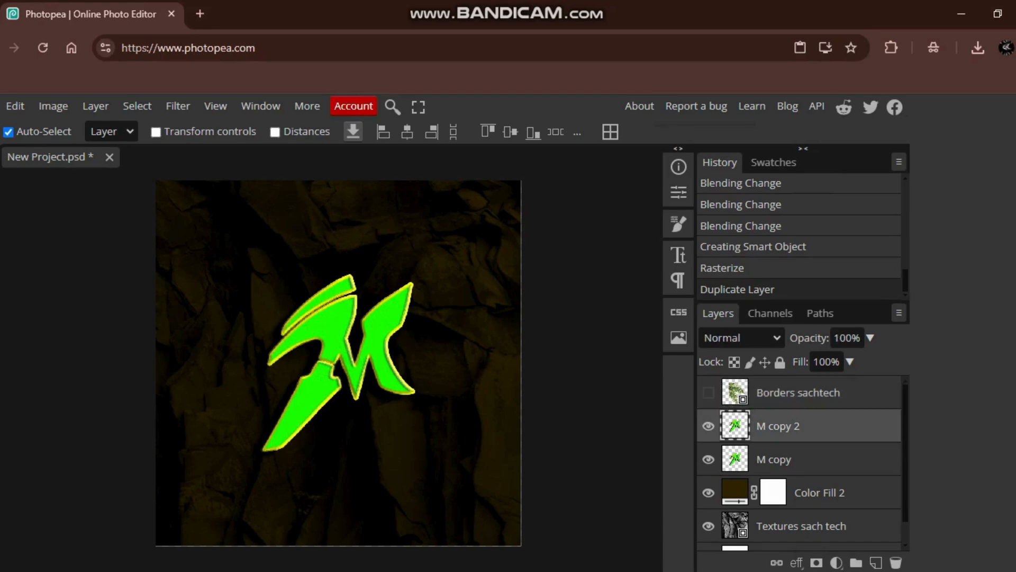
pyautogui.moveTo(331, 339)
pyautogui.mouseDown()
pyautogui.moveTo(263, 340)
pyautogui.moveTo(382, 472)
pyautogui.moveTo(324, 323)
pyautogui.moveTo(346, 323)
pyautogui.moveTo(328, 324)
pyautogui.mouseUp()
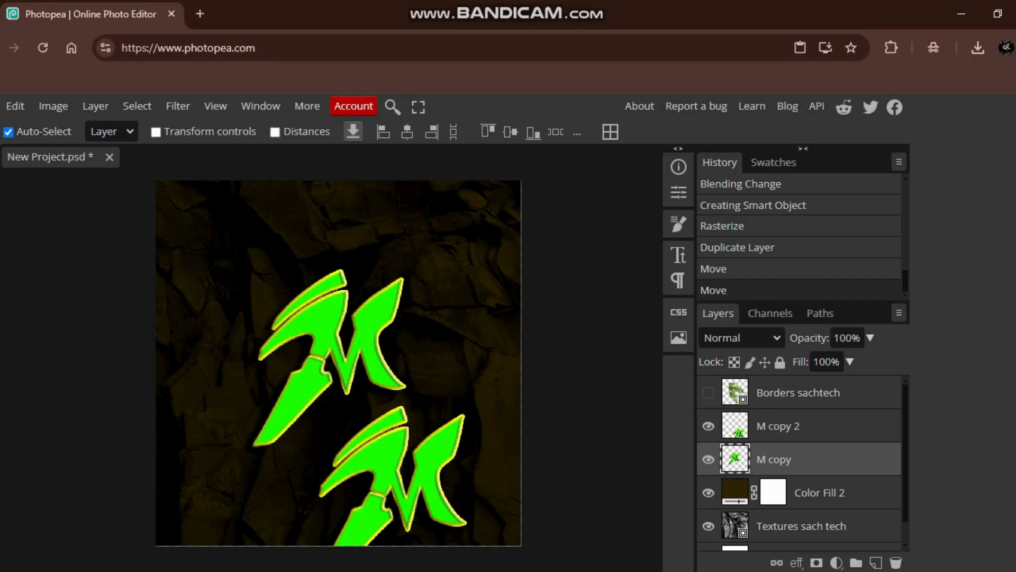
pyautogui.moveTo(389, 456); pyautogui.dragTo(434, 393)
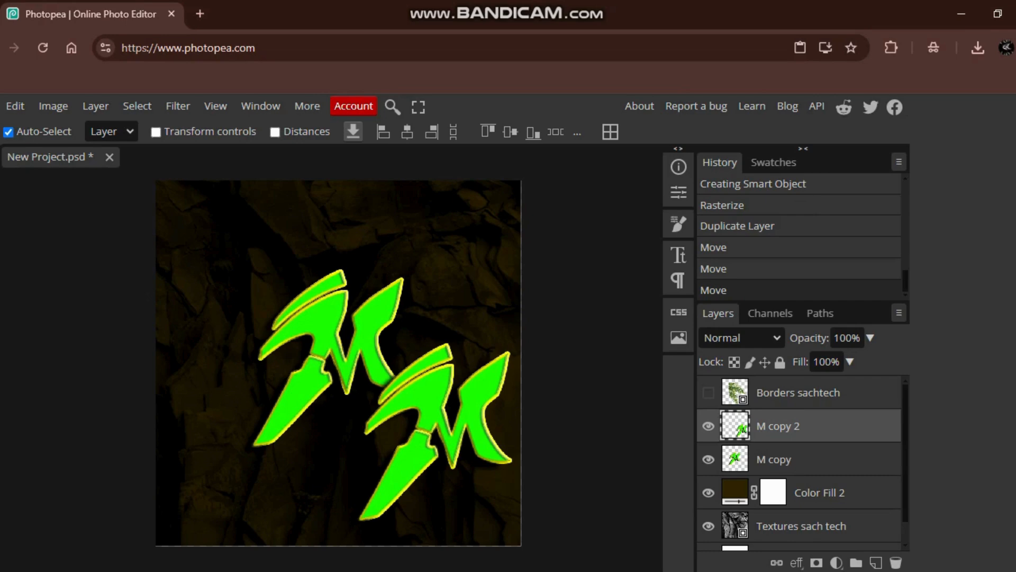
# - Enlarge M copy 2 to 213.39% with Free Transform, and delete that layer
pyautogui.hotkey('ctrl', 'alt', 't')
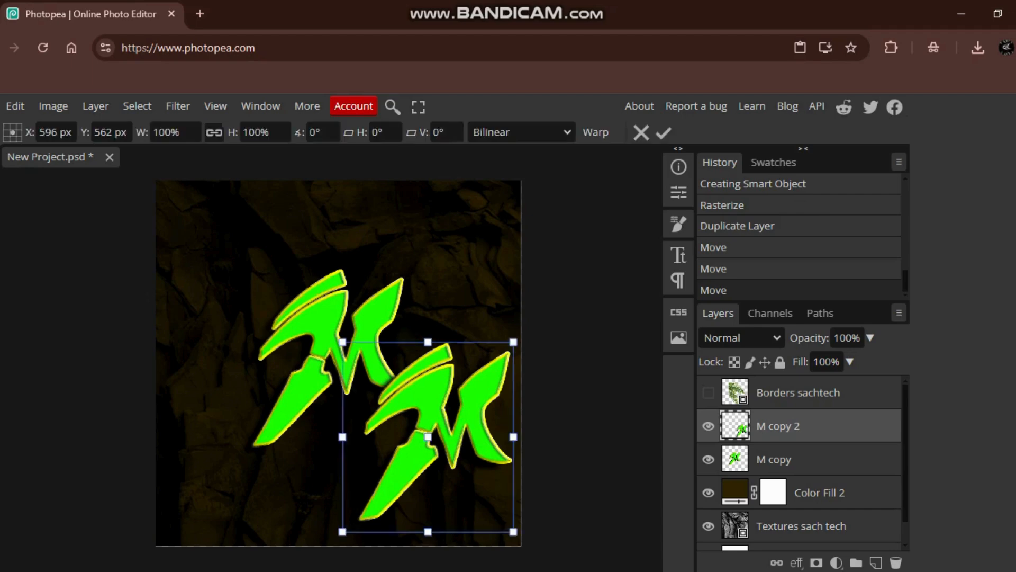
pyautogui.moveTo(342, 342); pyautogui.dragTo(169, 147)
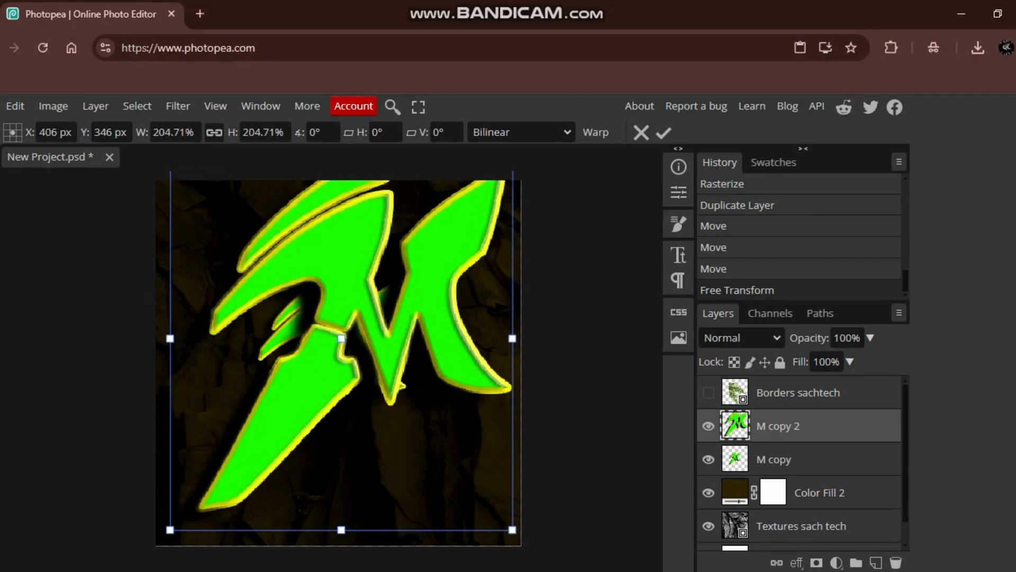
pyautogui.moveTo(170, 529); pyautogui.dragTo(155, 545)
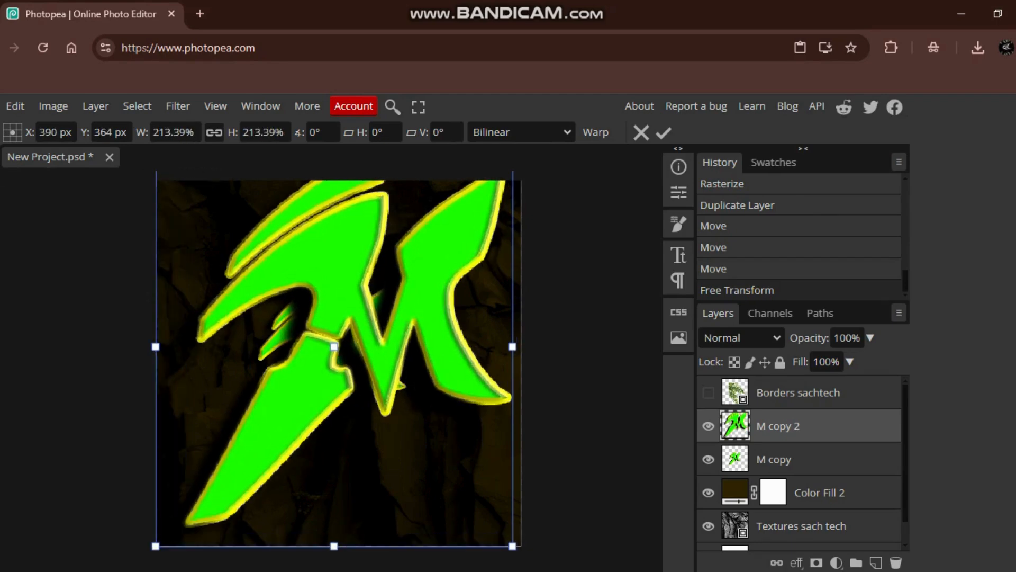
pyautogui.press('Return')
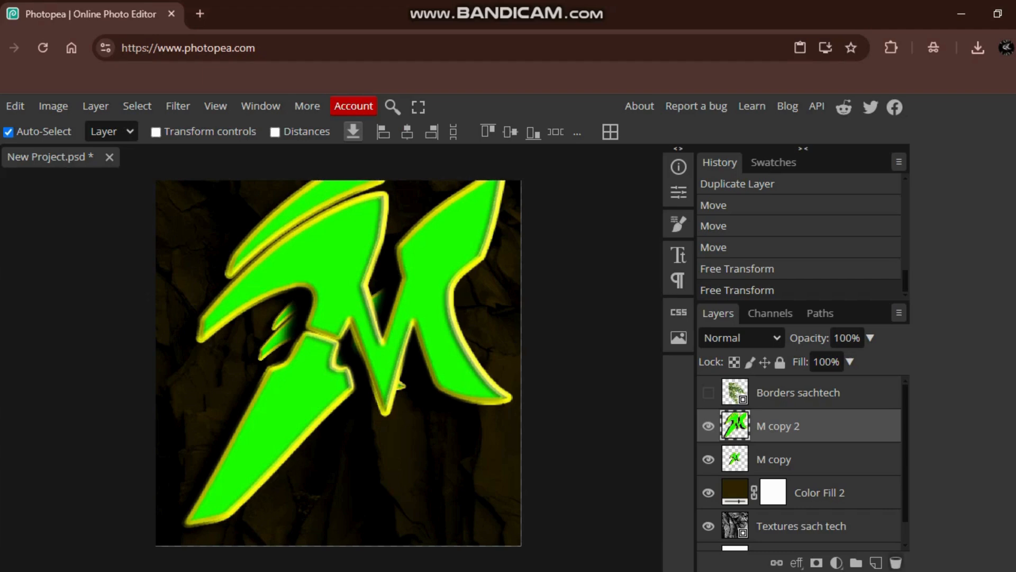
pyautogui.click(895, 563)
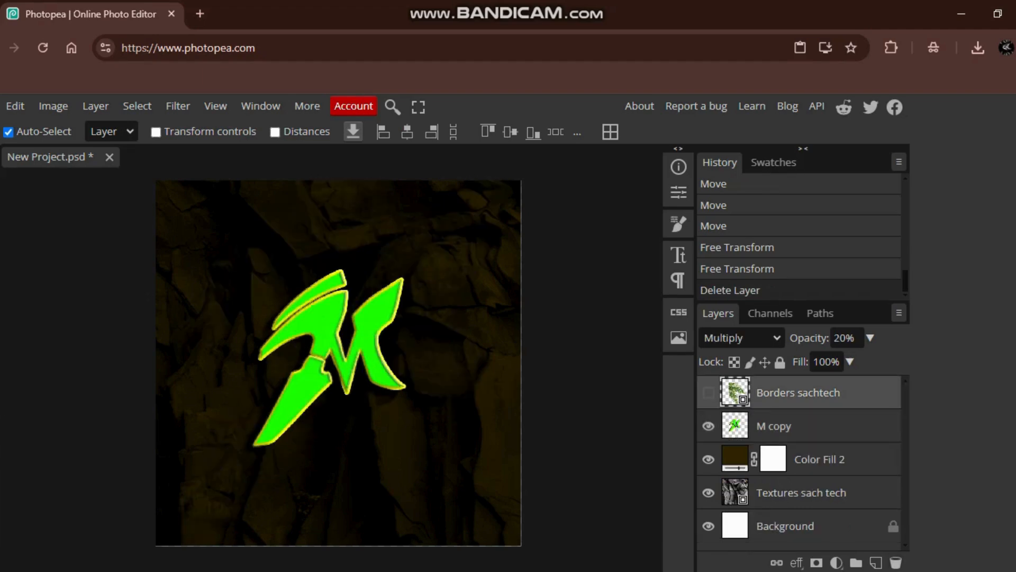
# - Show the Borders sachtech leaf-texture layer and set its opacity to 15%
pyautogui.click(708, 392)
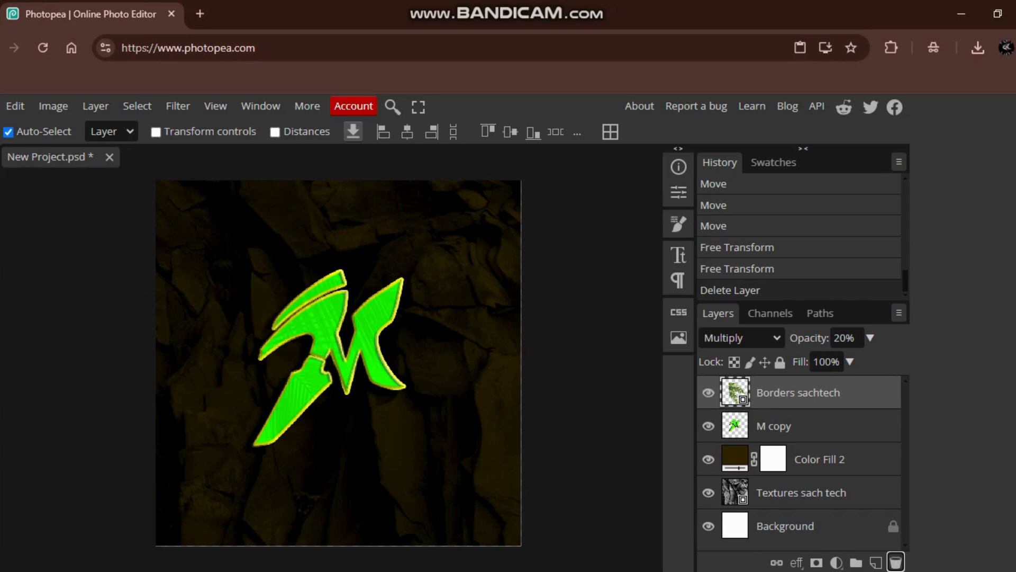
pyautogui.click(708, 392)
pyautogui.click(708, 392)
pyautogui.click(845, 338)
pyautogui.write('45')
pyautogui.press('BackSpace')
pyautogui.press('BackSpace')
pyautogui.write('15')
pyautogui.press('Return')
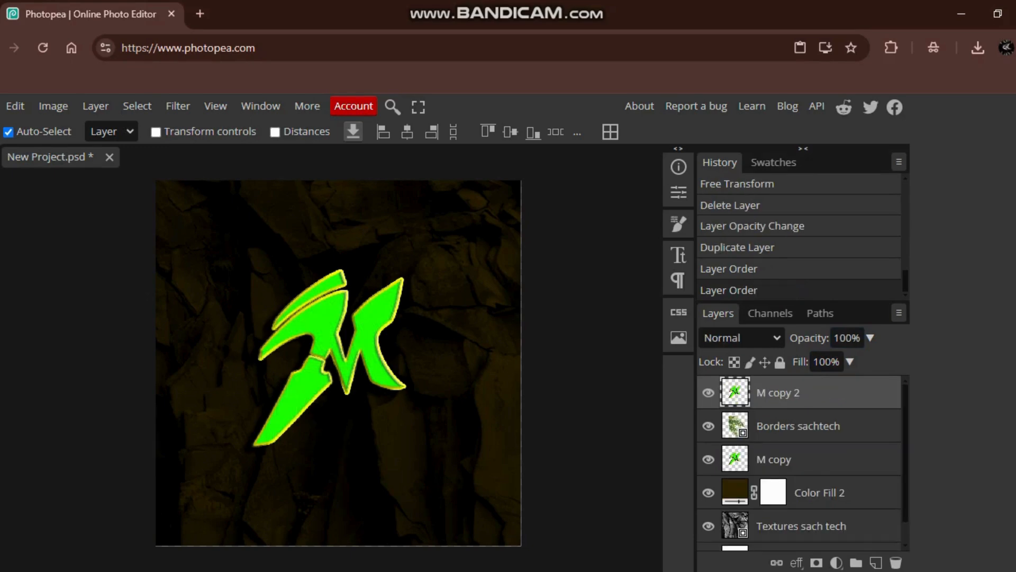
# - Move M copy 2 below M copy, enlarge it to 231.86% with Free Transform, and shift it slightly down
pyautogui.moveTo(778, 392); pyautogui.dragTo(785, 474)
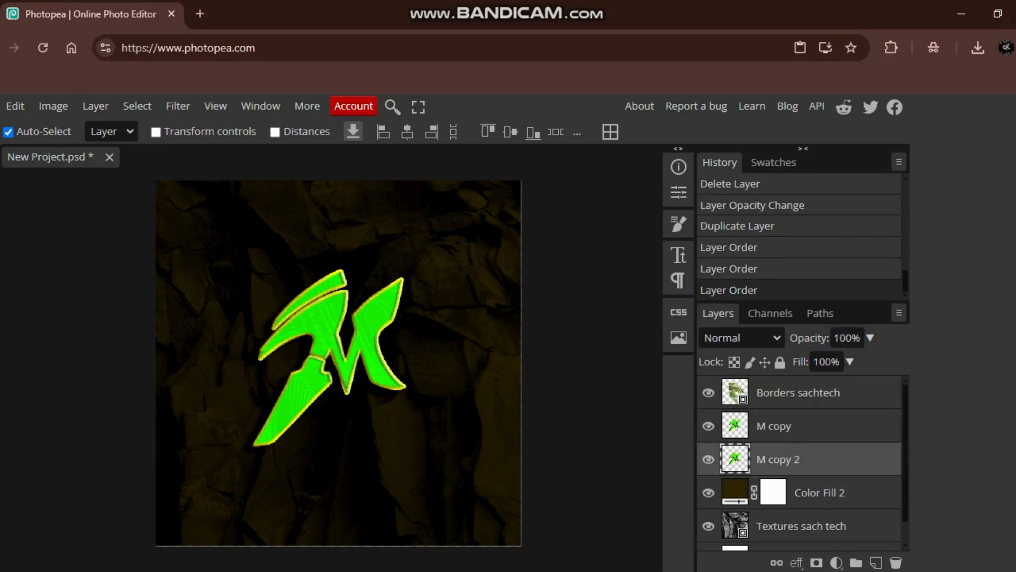
pyautogui.hotkey('ctrl', 't')
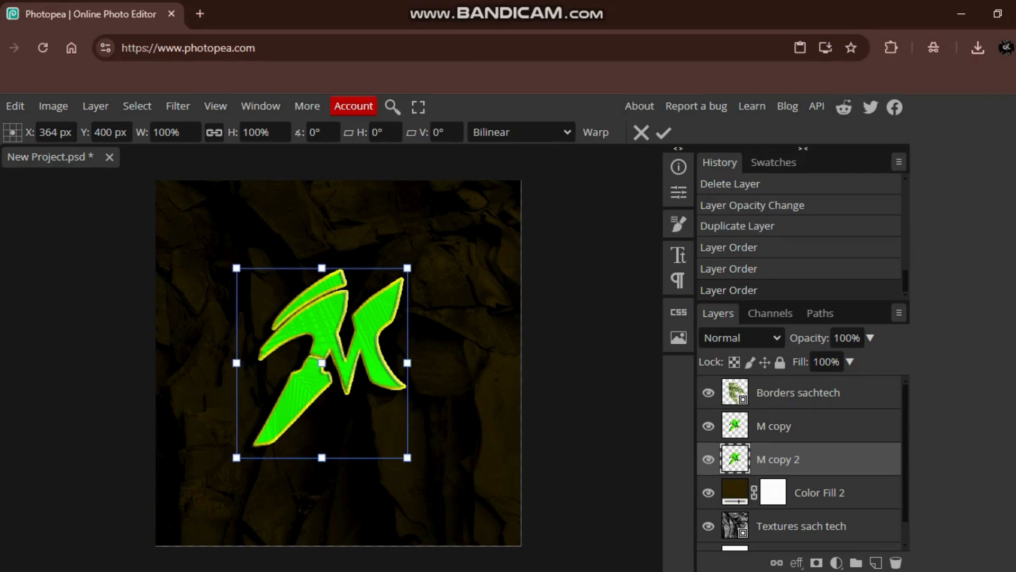
pyautogui.moveTo(237, 268); pyautogui.dragTo(120, 138)
pyautogui.moveTo(407, 458); pyautogui.dragTo(515, 571)
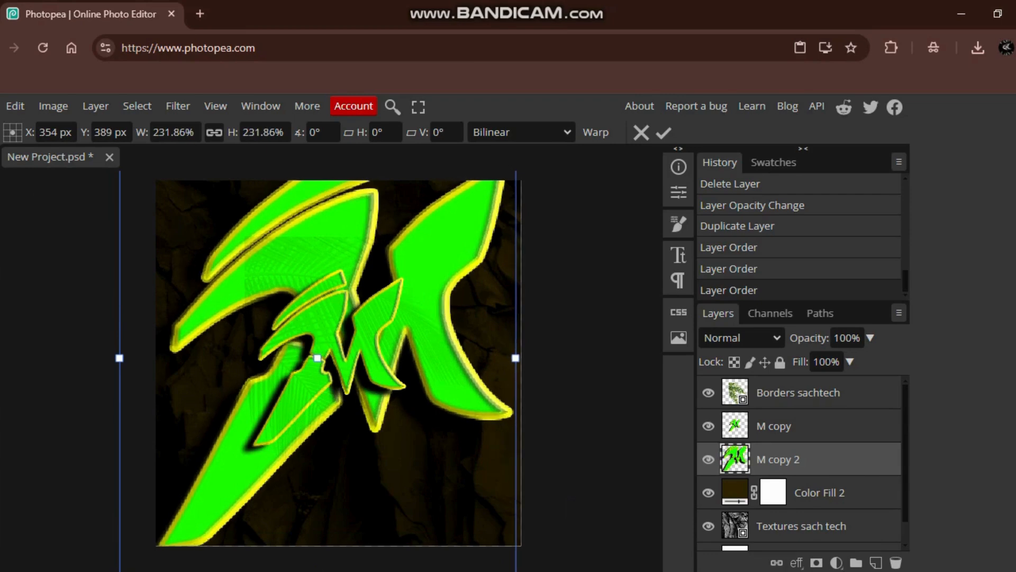
pyautogui.press('Return')
pyautogui.moveTo(434, 275); pyautogui.dragTo(431, 320)
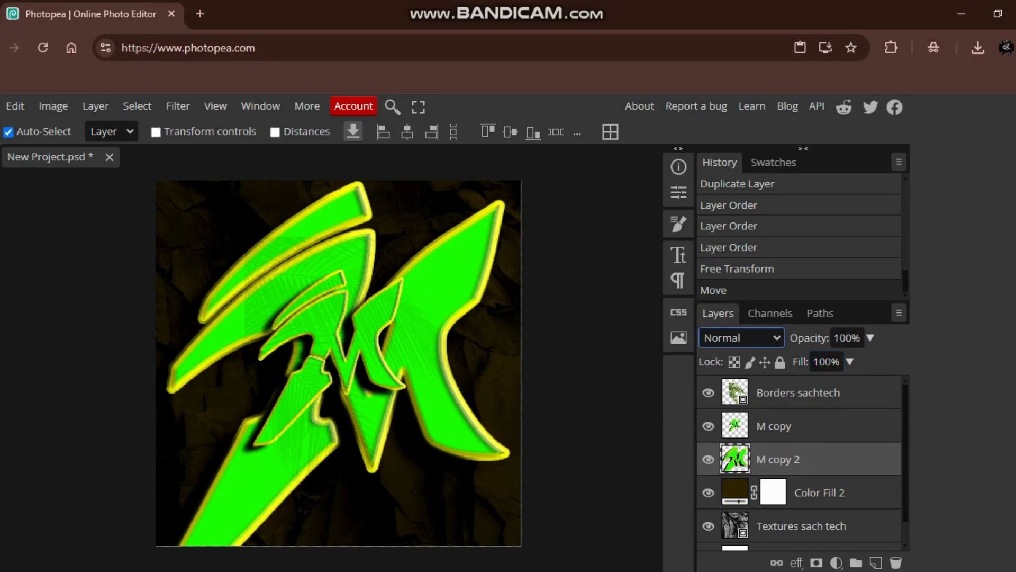
pyautogui.click(741, 338)
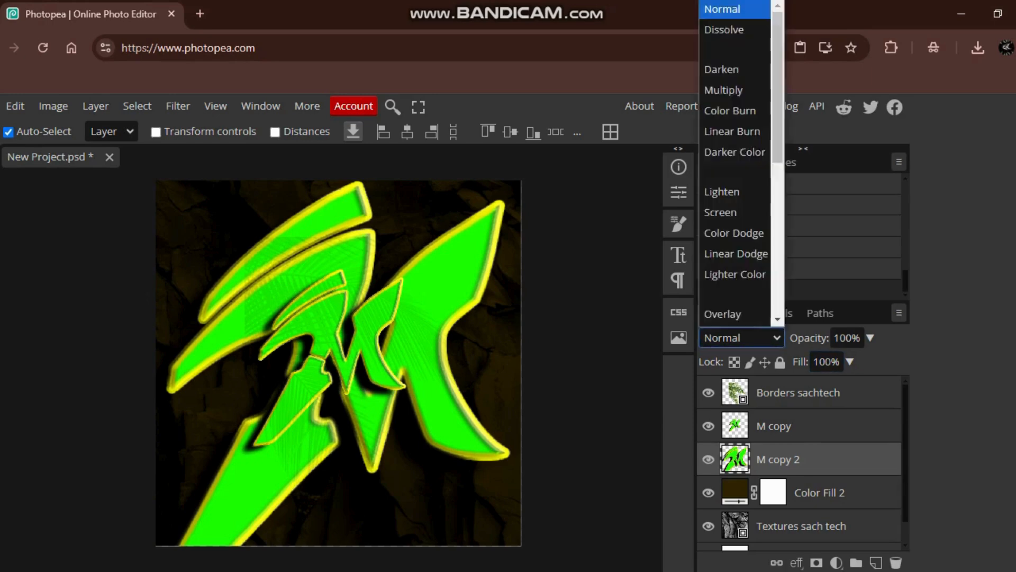
pyautogui.click(736, 302)
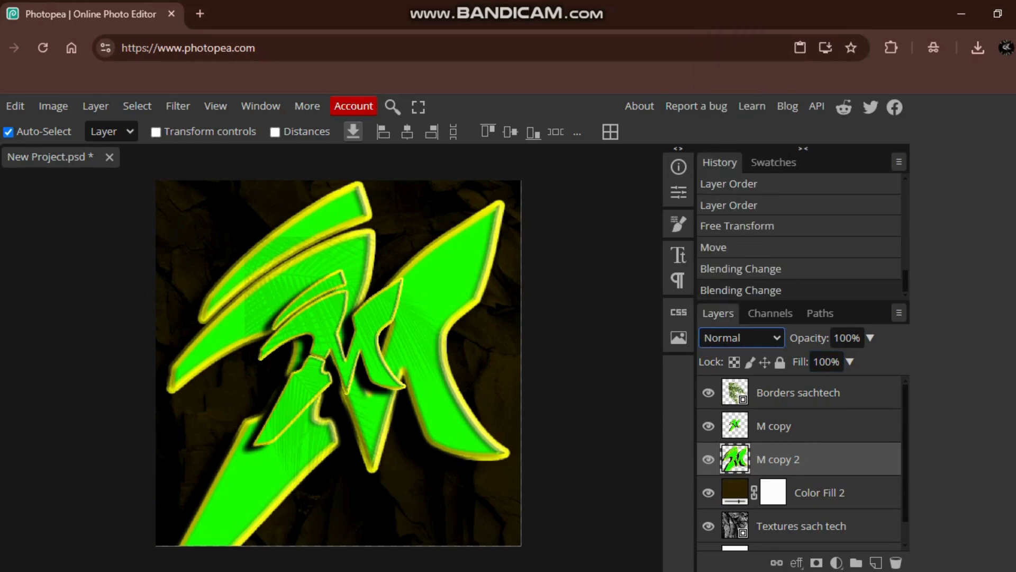
pyautogui.click(798, 392)
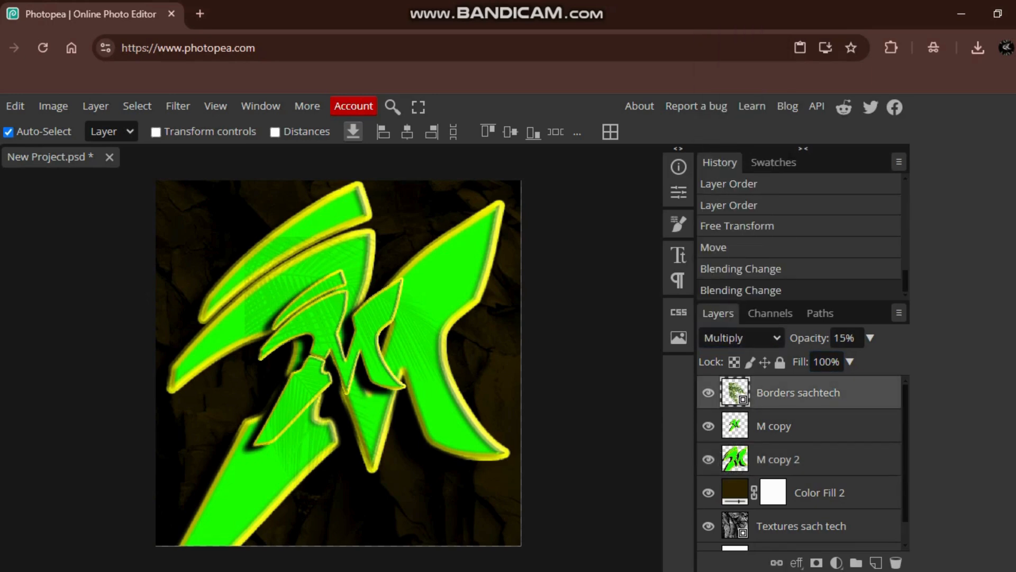
pyautogui.rightClick(798, 392)
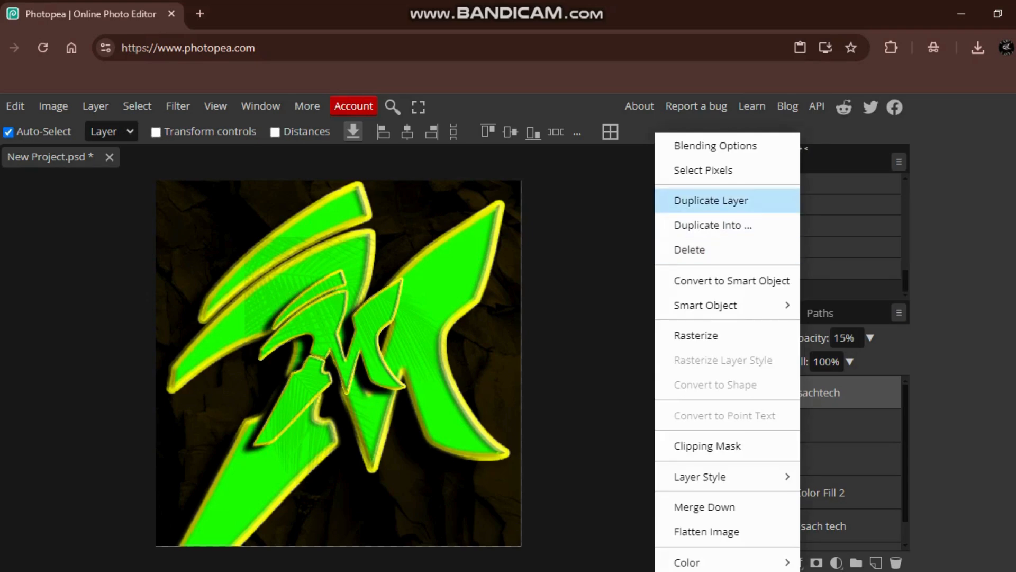
pyautogui.click(711, 200)
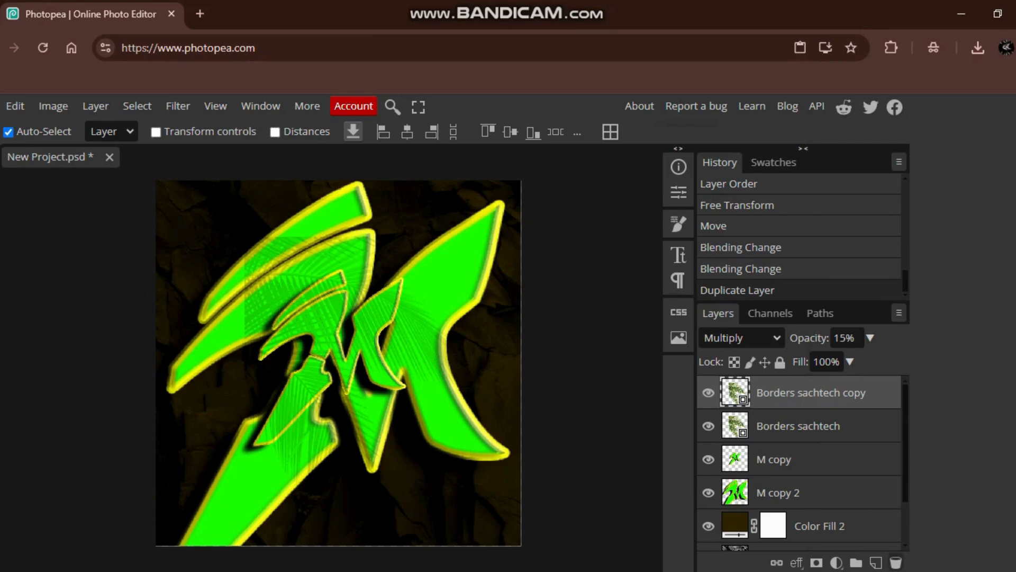
pyautogui.click(896, 562)
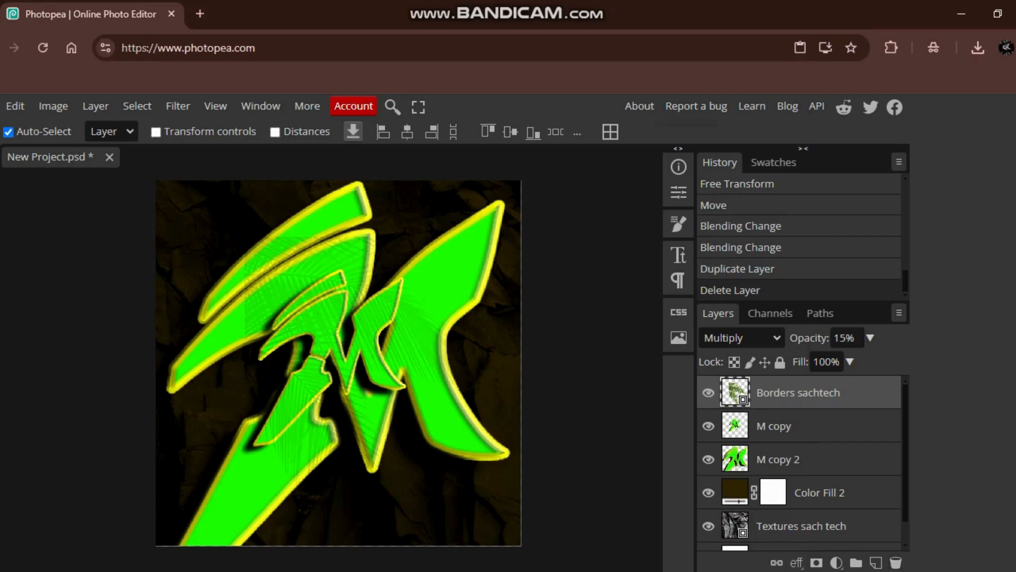
# - Rasterize the Borders sachtech layer and erase some leaf texture over the upper part of the large M with a 37 px Background Eraser
pyautogui.click(0, 291)
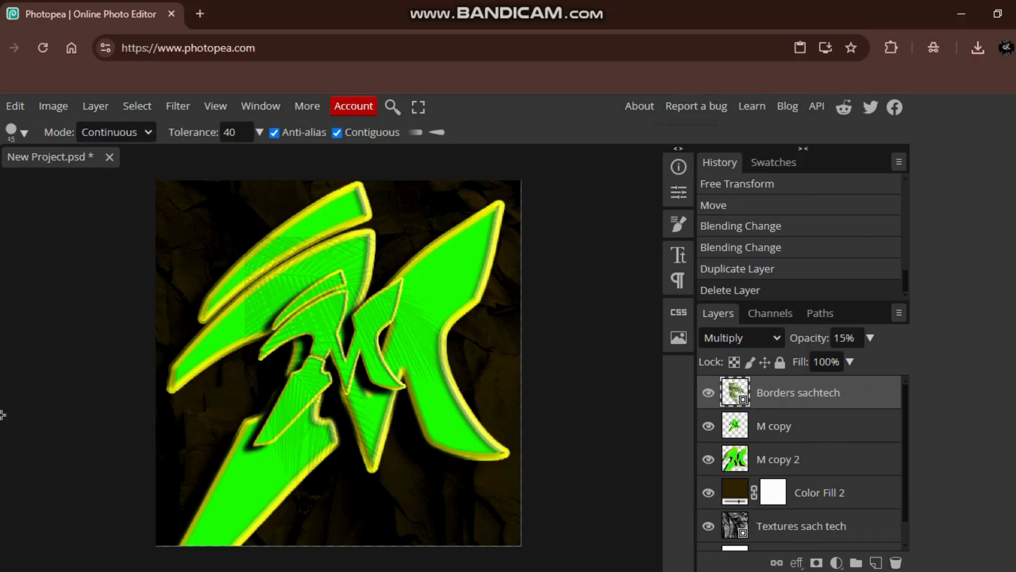
pyautogui.click(75, 408)
pyautogui.click(249, 244)
pyautogui.click(297, 209)
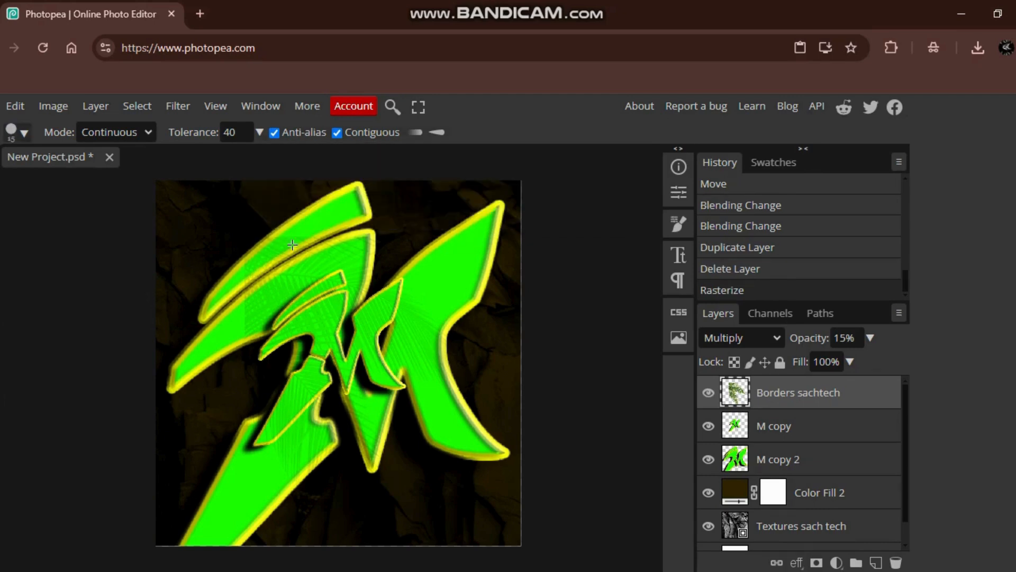
pyautogui.click(23, 132)
pyautogui.moveTo(117, 177); pyautogui.dragTo(127, 176)
pyautogui.click(339, 254)
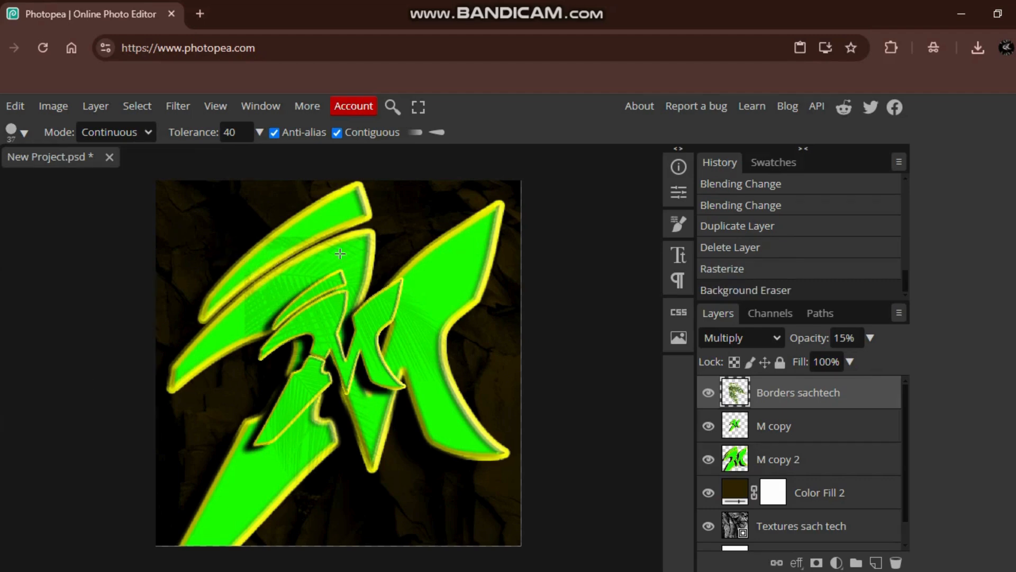
# - Try erasing the leaf texture over the large M with a 297 px Background Eraser, and undo it
pyautogui.click(23, 131)
pyautogui.moveTo(127, 176); pyautogui.dragTo(170, 176)
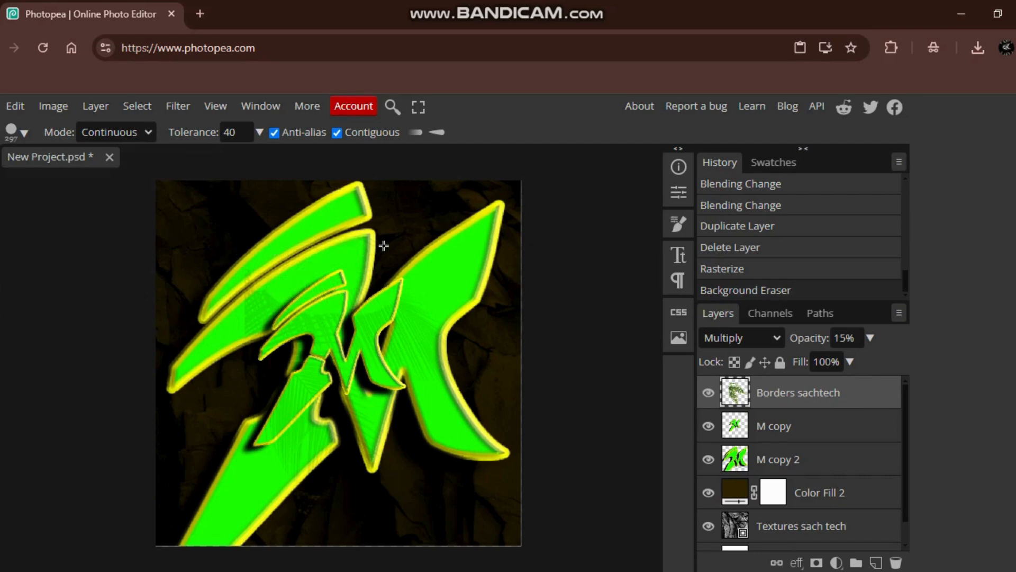
pyautogui.click(285, 274)
pyautogui.hotkey('ctrl', 'z')
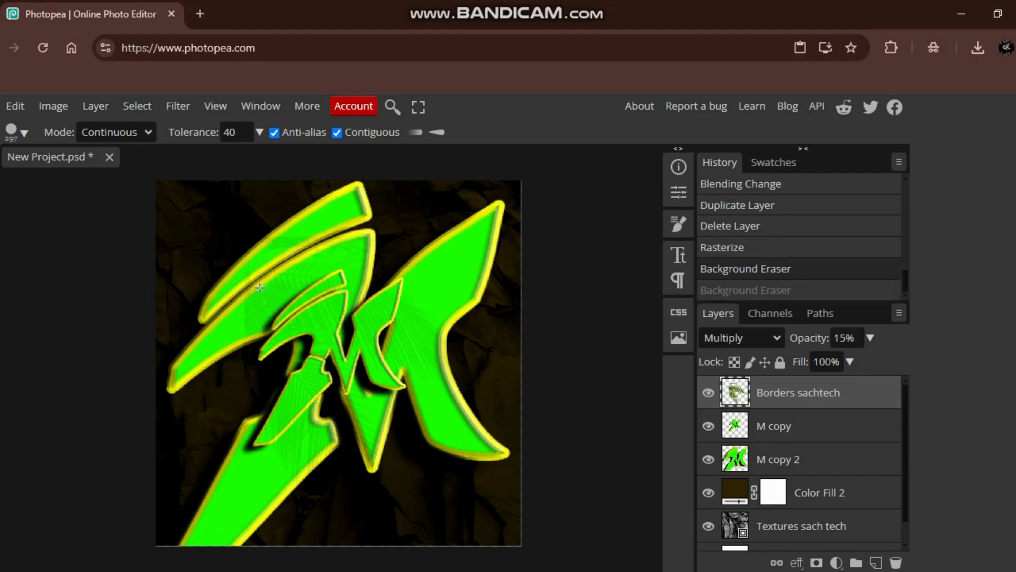
pyautogui.hotkey('ctrl', 'shift', 'z')
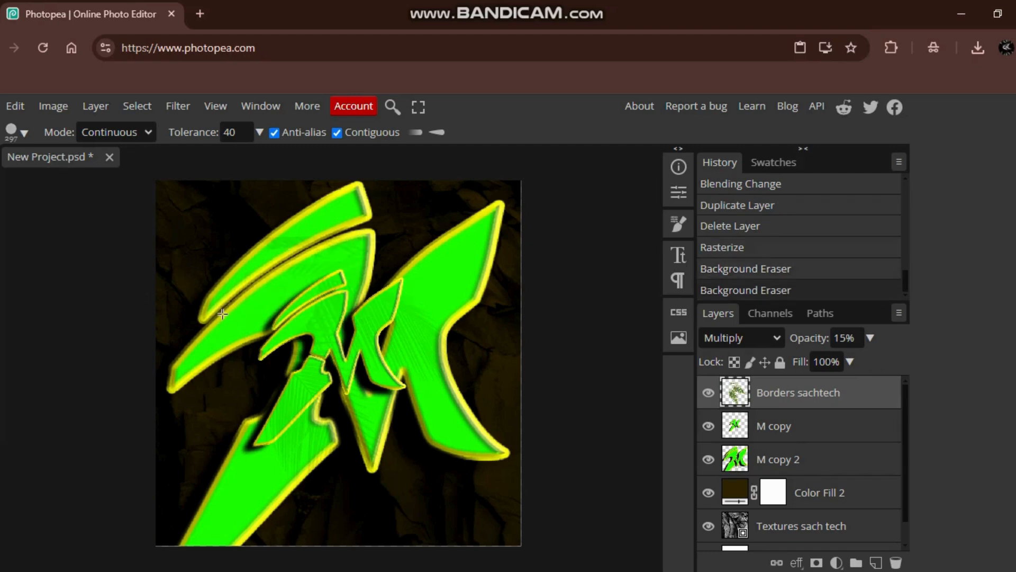
pyautogui.hotkey('ctrl', 'z')
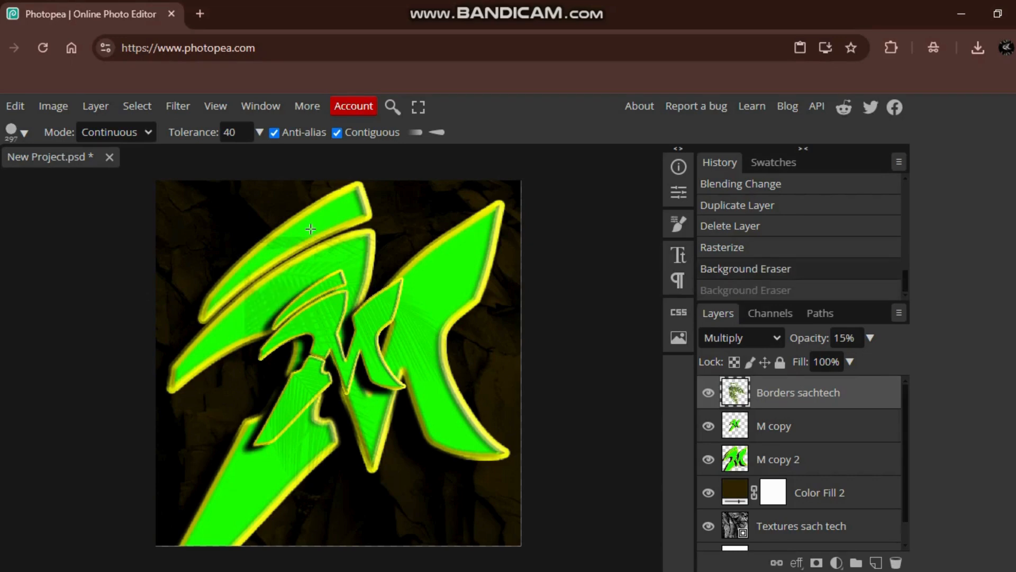
# - Set the Background Eraser to 135 px and erase the Borders sachtech leaf texture surrounding the small M
pyautogui.rightClick(259, 193)
pyautogui.click(160, 176)
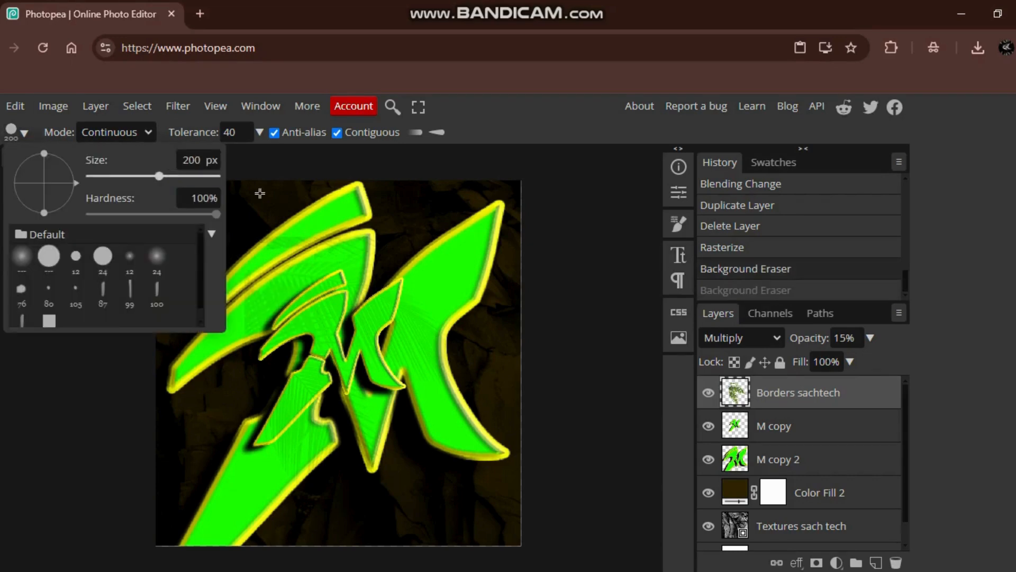
pyautogui.click(151, 176)
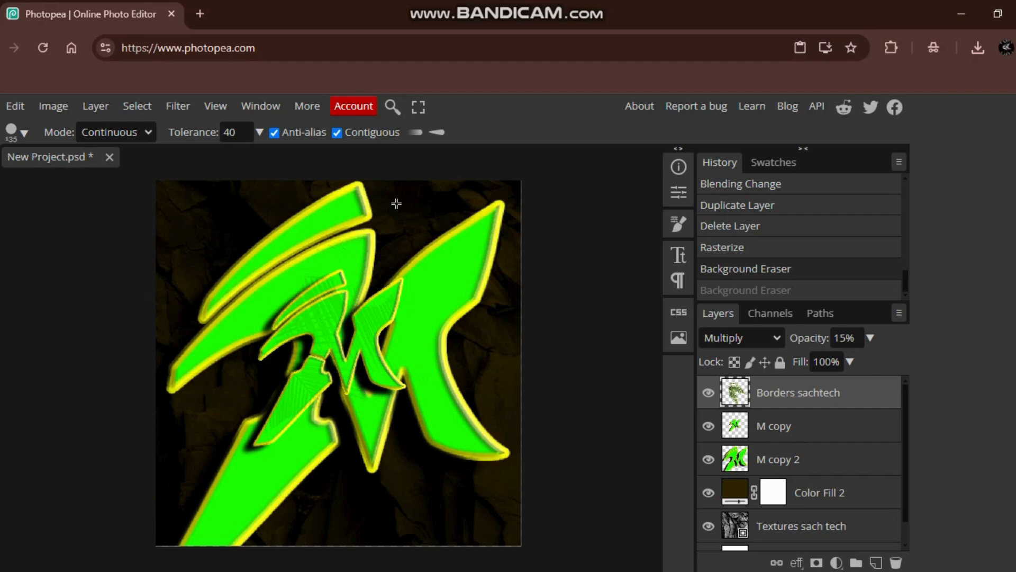
pyautogui.hotkey('ctrl', 'shift', 'z')
# - Lower the opacity of M copy 2 to 15% and shift the large M slightly left
pyautogui.press('v')
pyautogui.click(778, 459)
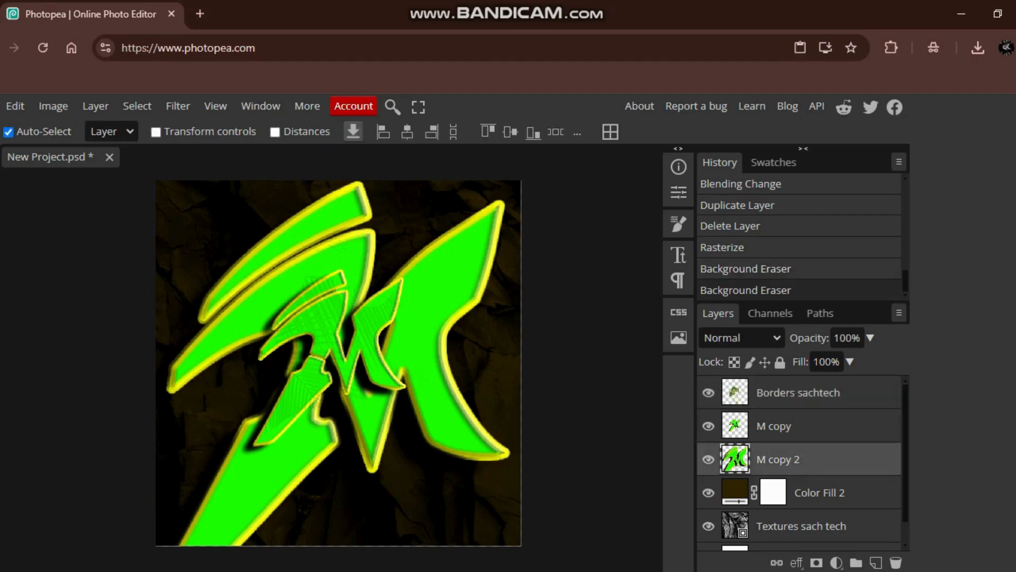
pyautogui.click(742, 337)
pyautogui.click(870, 337)
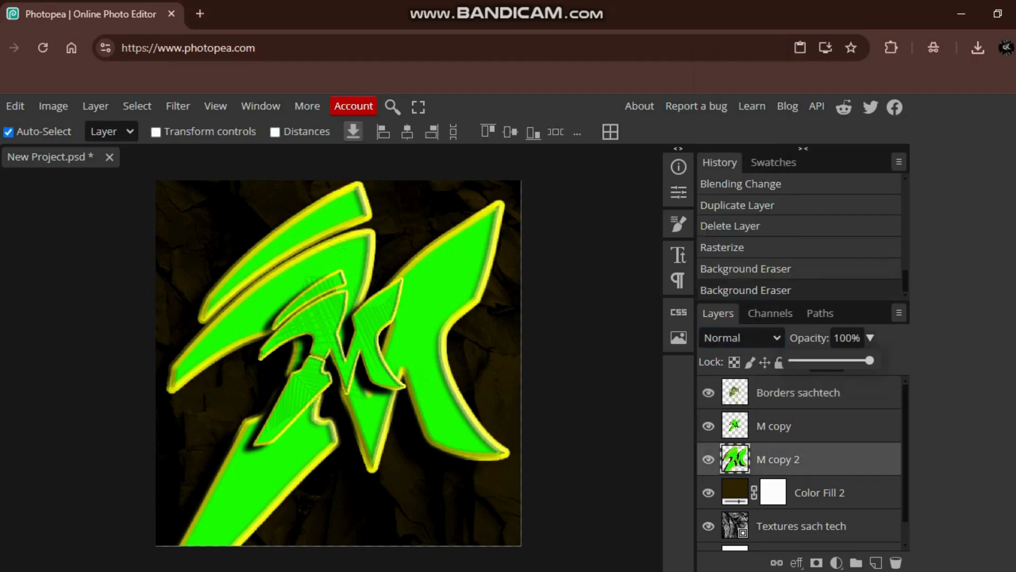
pyautogui.moveTo(870, 359); pyautogui.dragTo(805, 360)
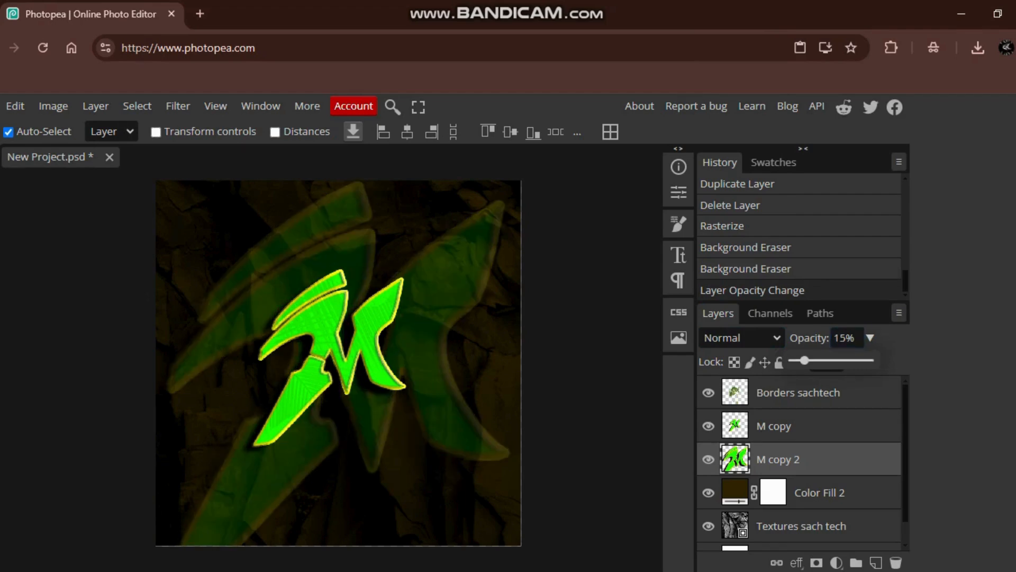
pyautogui.moveTo(805, 360); pyautogui.dragTo(799, 360)
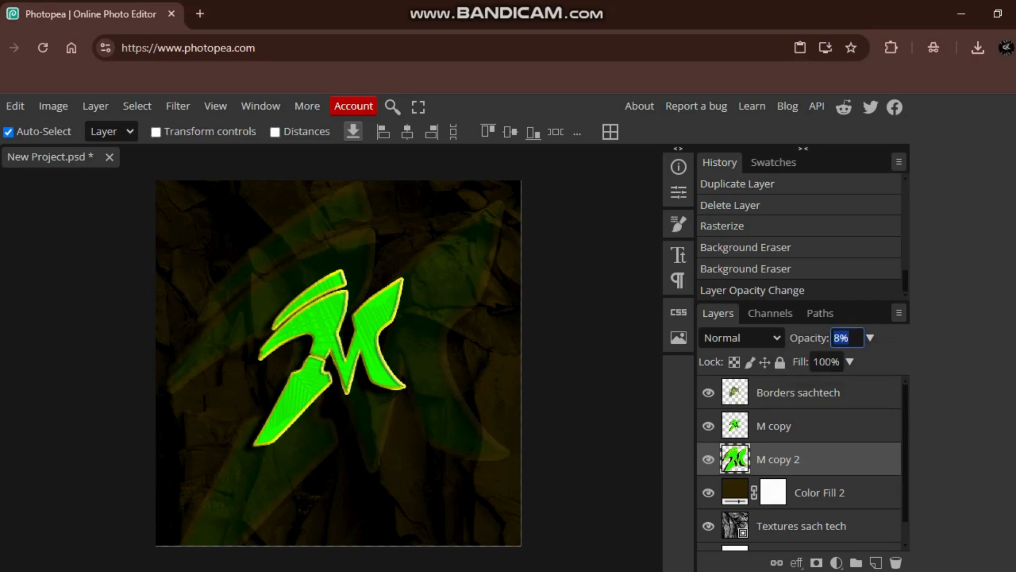
pyautogui.write('10')
pyautogui.press('Return')
pyautogui.press('BackSpace')
pyautogui.press('BackSpace')
pyautogui.press('BackSpace')
pyautogui.write('15')
pyautogui.press('Return')
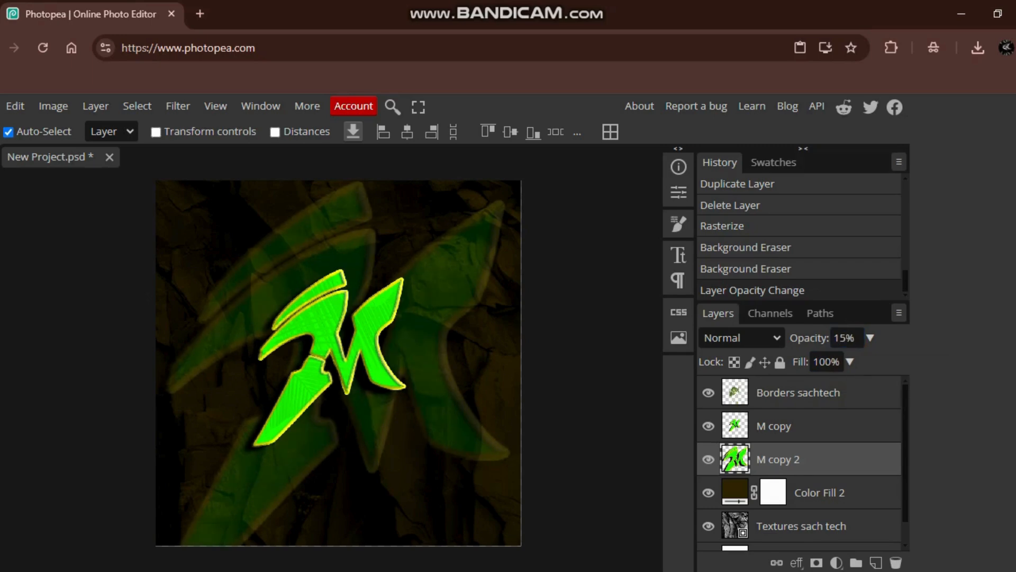
pyautogui.moveTo(423, 344); pyautogui.dragTo(413, 344)
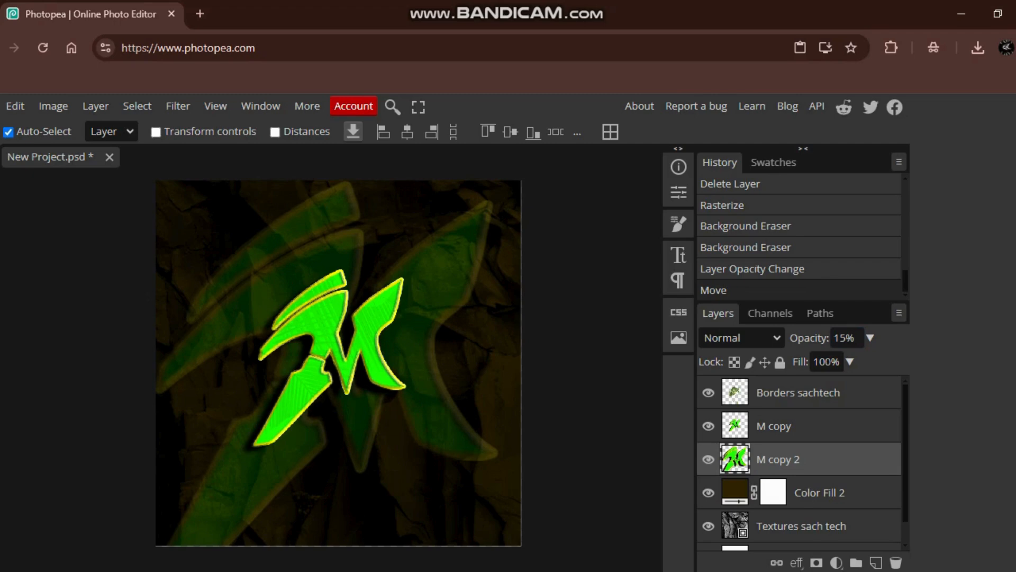
# - Duplicate the M copy layer, undoing the accidental move of the Borders sachtech texture
pyautogui.click(773, 426)
pyautogui.rightClick(774, 426)
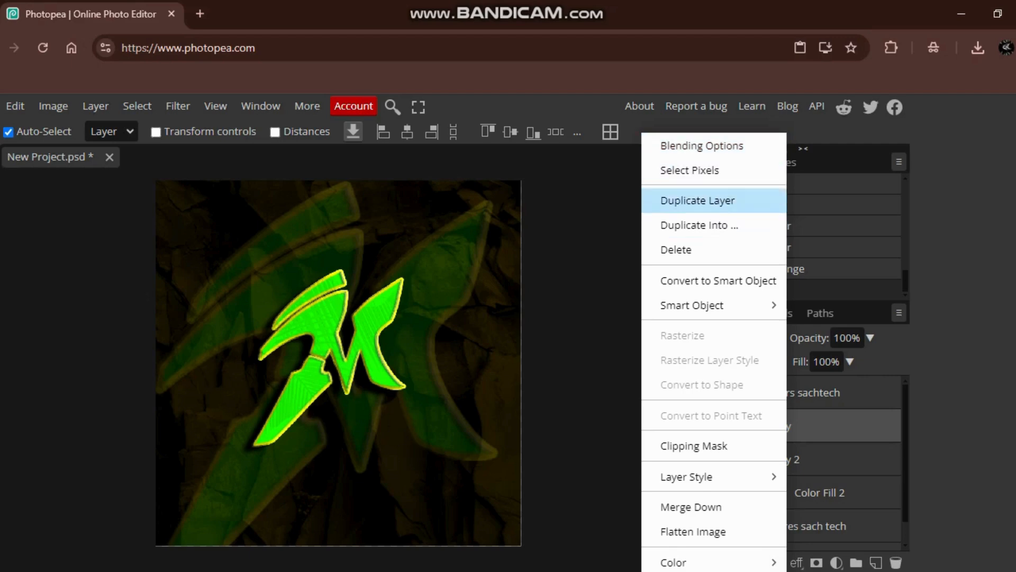
pyautogui.click(698, 201)
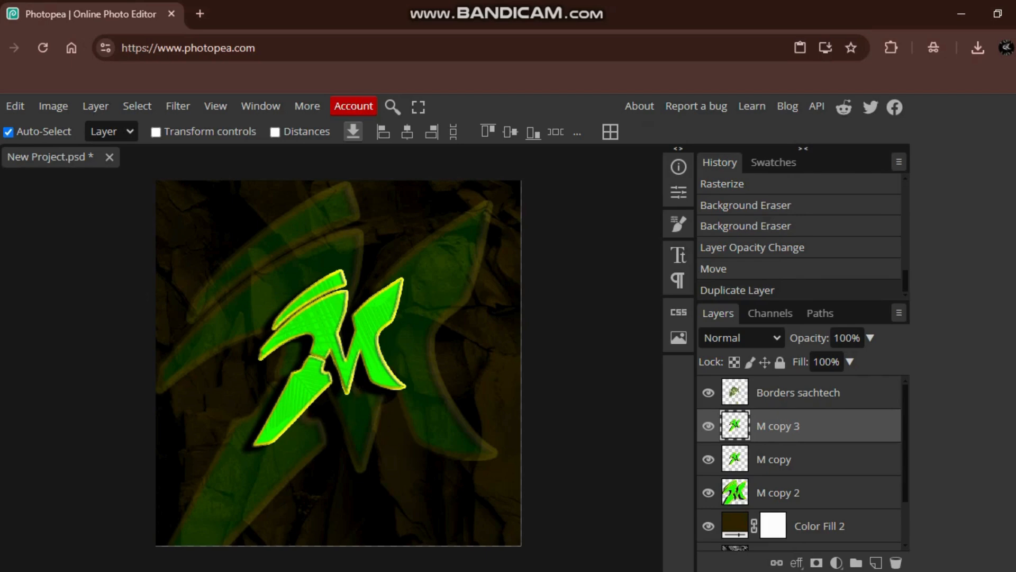
pyautogui.moveTo(318, 333); pyautogui.dragTo(394, 260)
pyautogui.hotkey('ctrl', 'z')
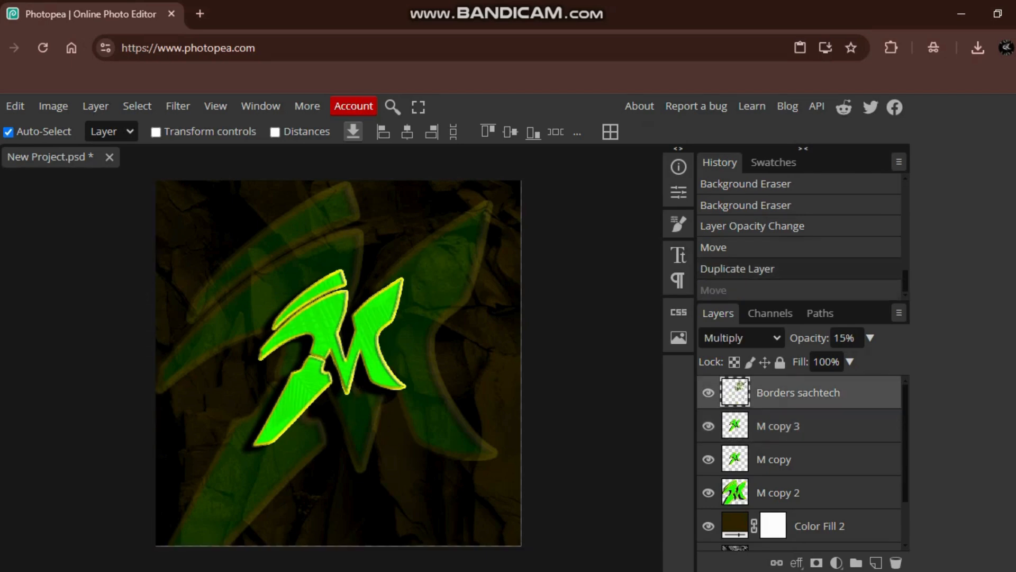
# - Hide the Borders sachtech layer and move M copy 3 up and to the right of the original M
pyautogui.click(708, 393)
pyautogui.click(778, 426)
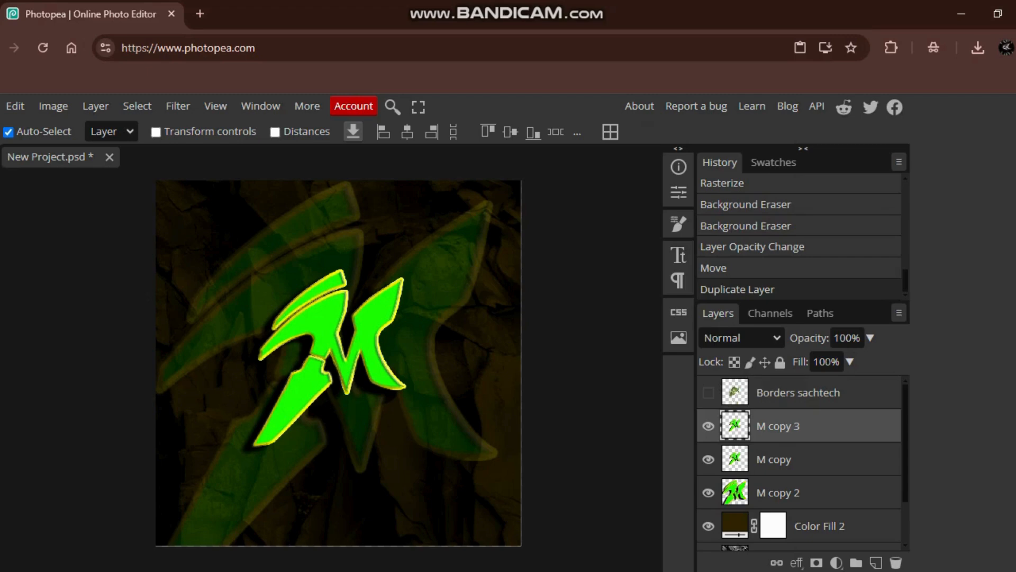
pyautogui.moveTo(329, 318); pyautogui.dragTo(410, 267)
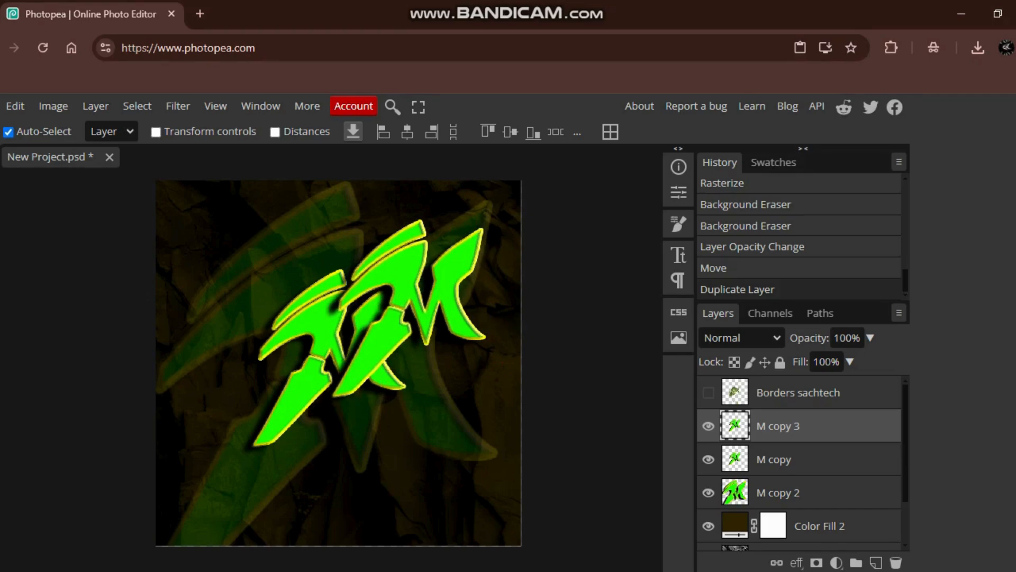
# - Rotate M copy 3 to -84.6° and scale it to 175.23% at the canvas's upper-right corner, then place its layer below M copy 2
pyautogui.hotkey('ctrl', 't')
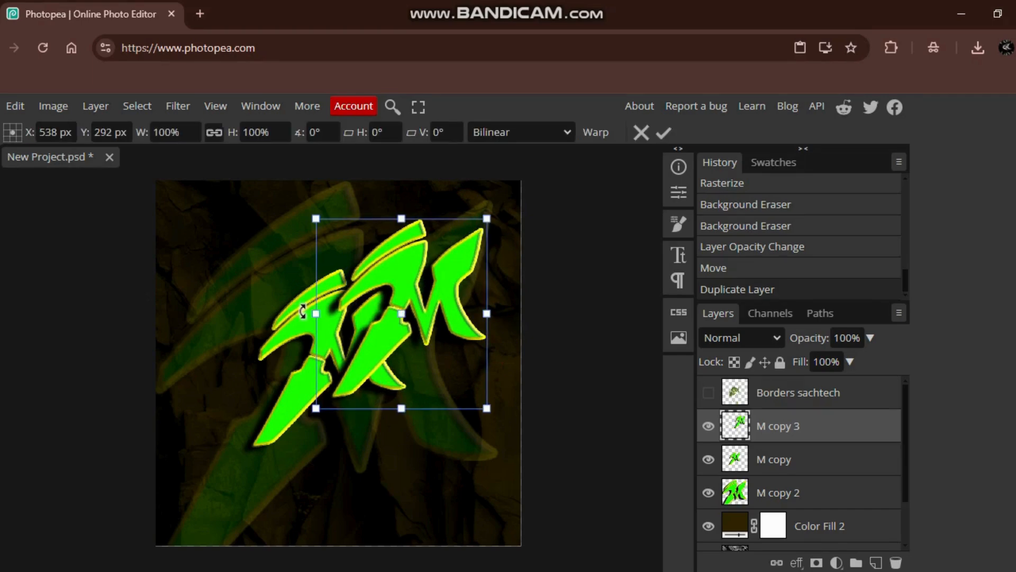
pyautogui.moveTo(305, 311); pyautogui.dragTo(387, 401)
pyautogui.moveTo(406, 311); pyautogui.dragTo(559, 194)
pyautogui.moveTo(460, 228); pyautogui.dragTo(460, 228)
pyautogui.moveTo(456, 270); pyautogui.dragTo(483, 250)
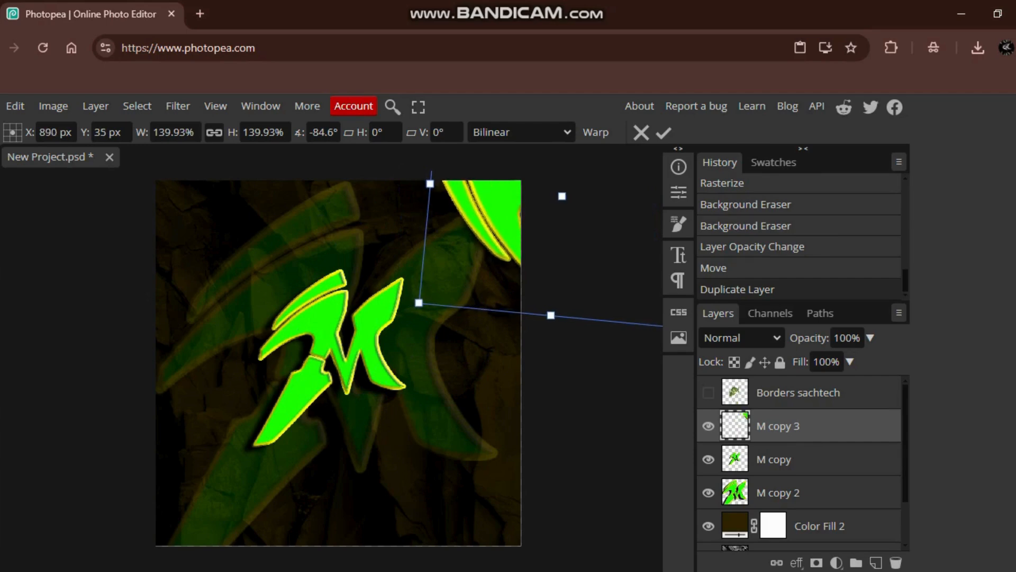
pyautogui.moveTo(419, 303); pyautogui.dragTo(346, 357)
pyautogui.moveTo(396, 317); pyautogui.dragTo(463, 308)
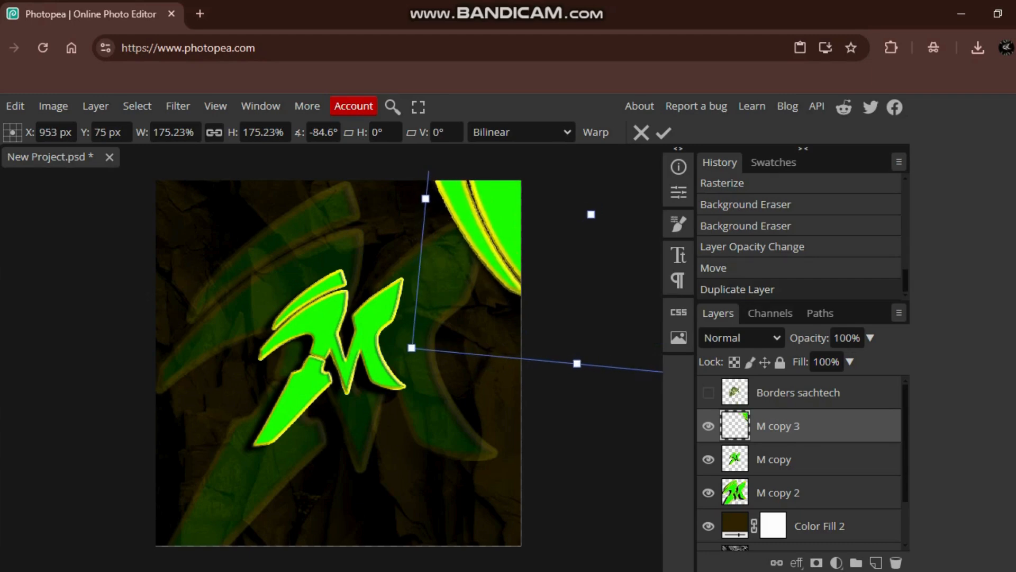
pyautogui.press('Return')
pyautogui.moveTo(783, 427); pyautogui.dragTo(785, 502)
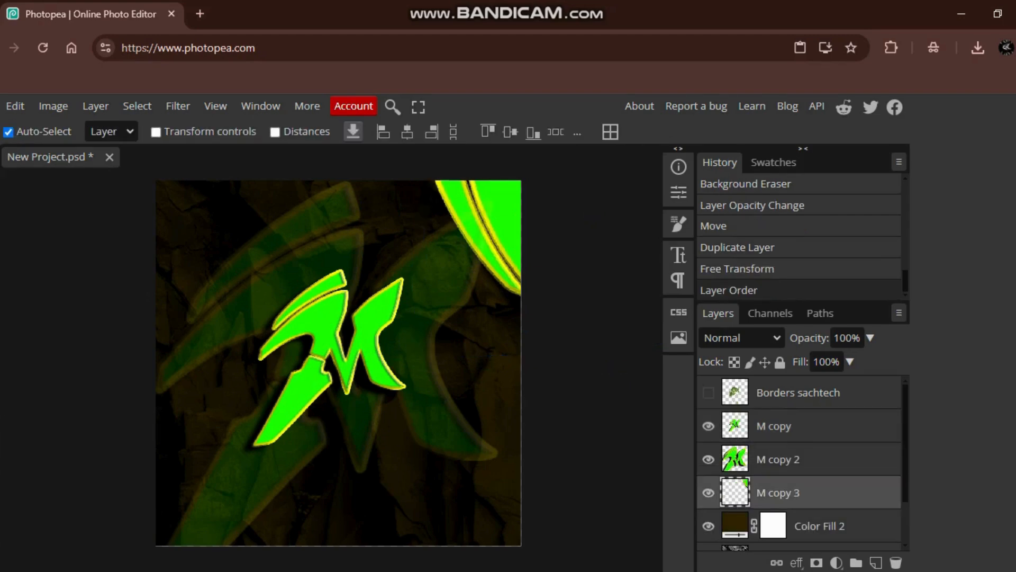
# - Duplicate the M copy 3 layer, stepping back through the recent edits and restoring them
pyautogui.rightClick(771, 493)
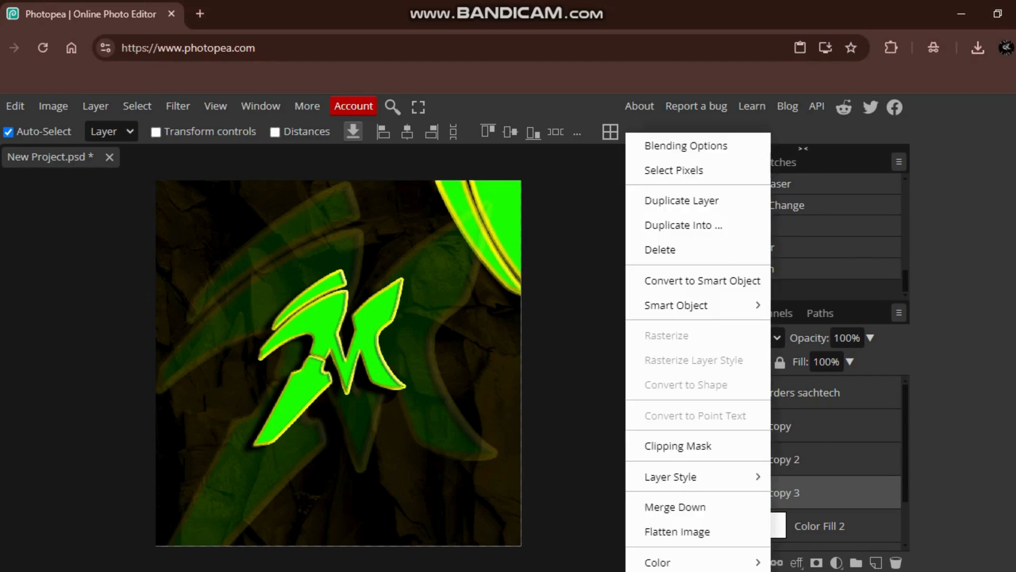
pyautogui.click(682, 200)
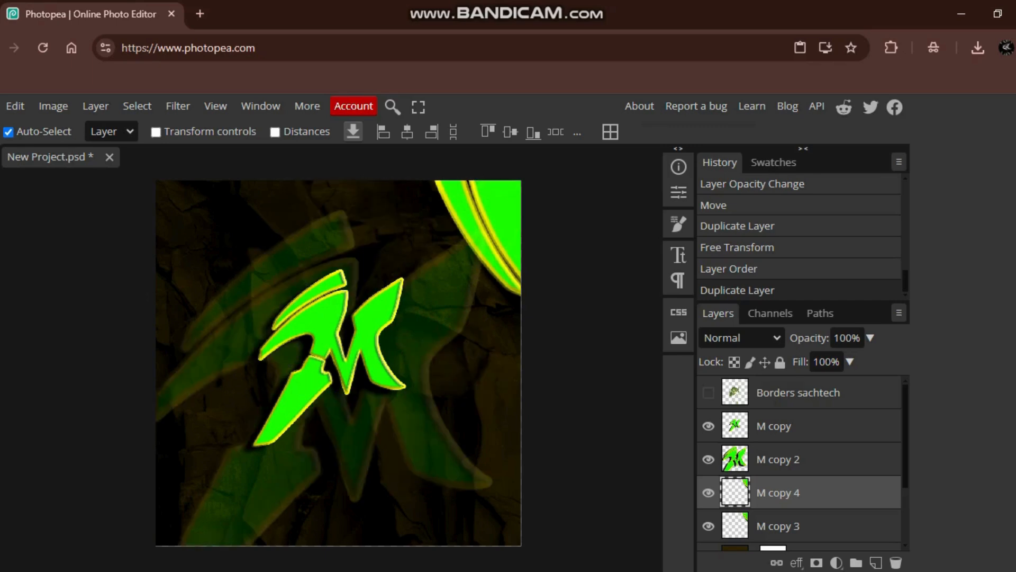
pyautogui.hotkey('ctrl', 'z')
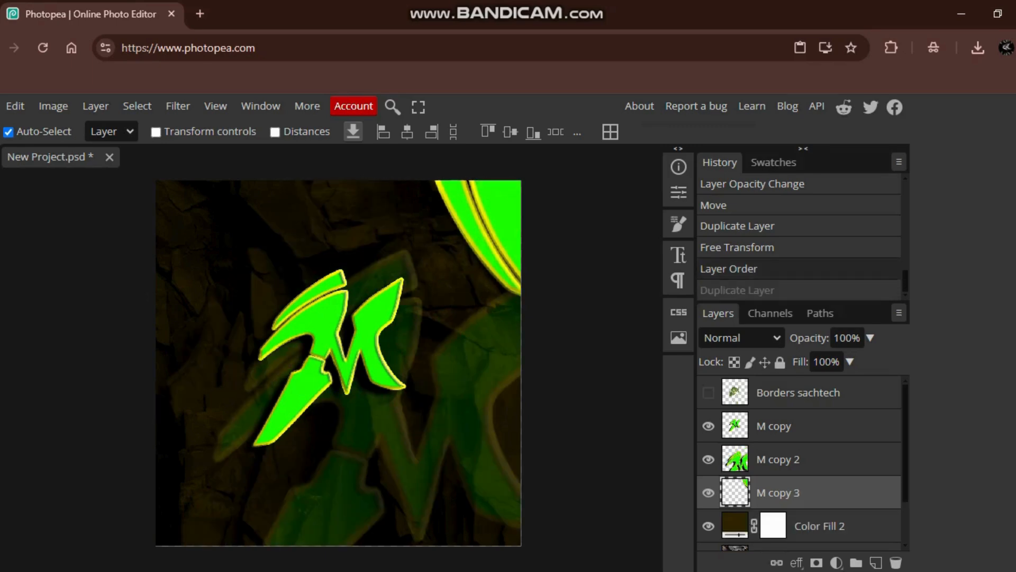
pyautogui.hotkey('ctrl', 'z')
pyautogui.hotkey('ctrl', 'z')
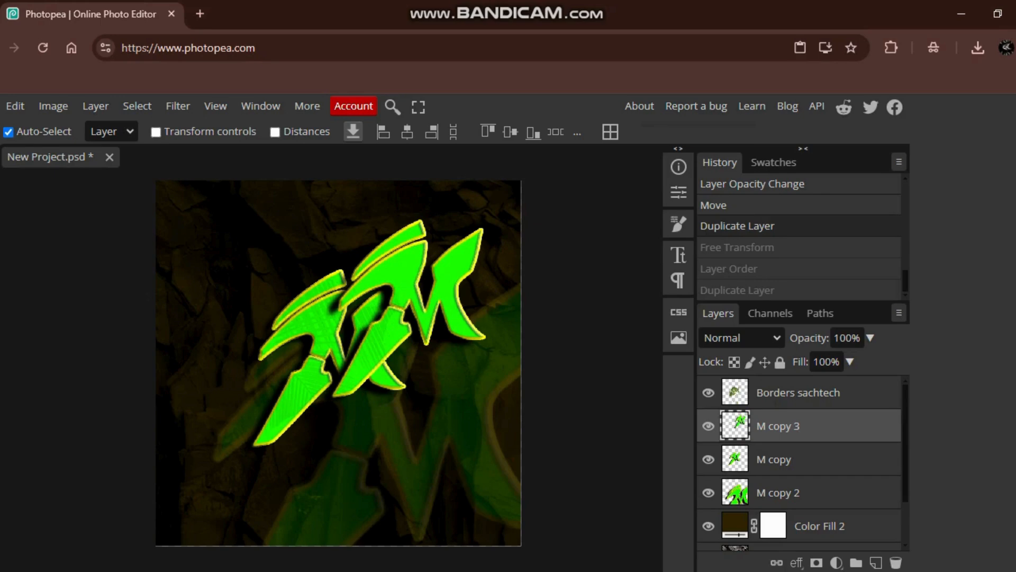
pyautogui.hotkey('ctrl', 'shift', 'z')
pyautogui.hotkey('ctrl', 'shift', 'z')
pyautogui.hotkey('ctrl', 'shift', 'z')
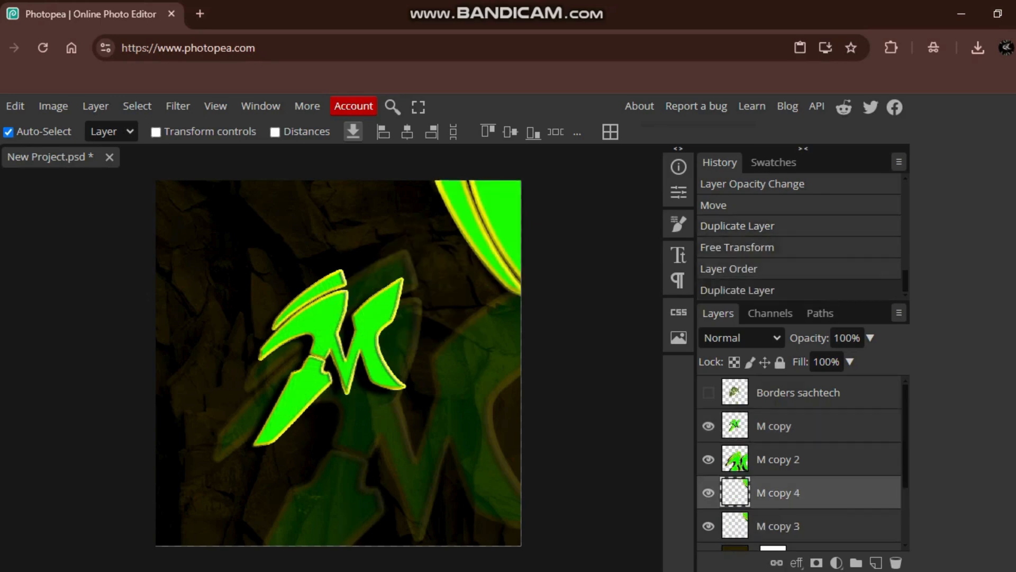
# - Move the faded M copy 2 up and left behind the original M, then hide its layer
pyautogui.moveTo(365, 413); pyautogui.dragTo(309, 303)
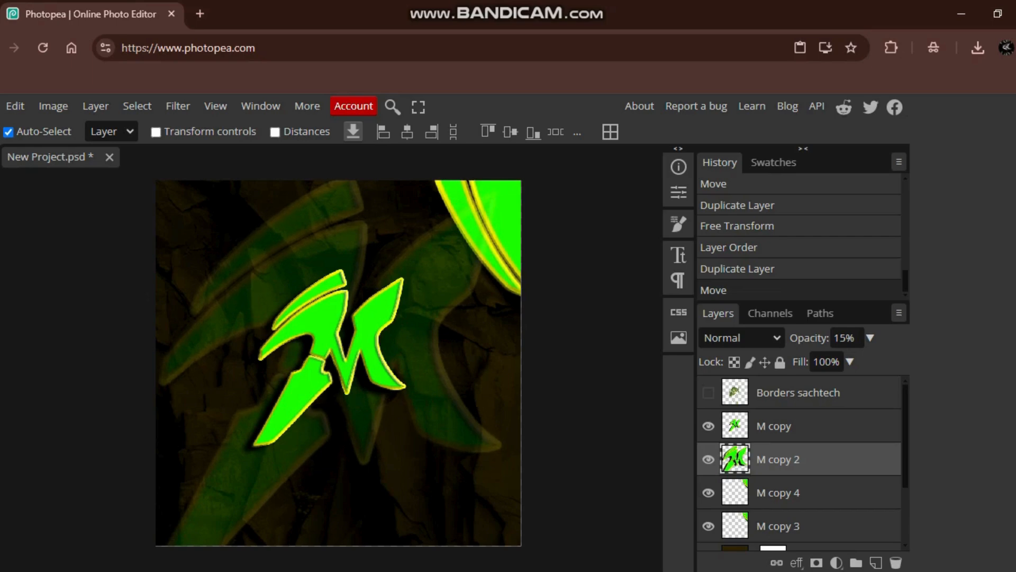
pyautogui.click(778, 492)
pyautogui.click(708, 459)
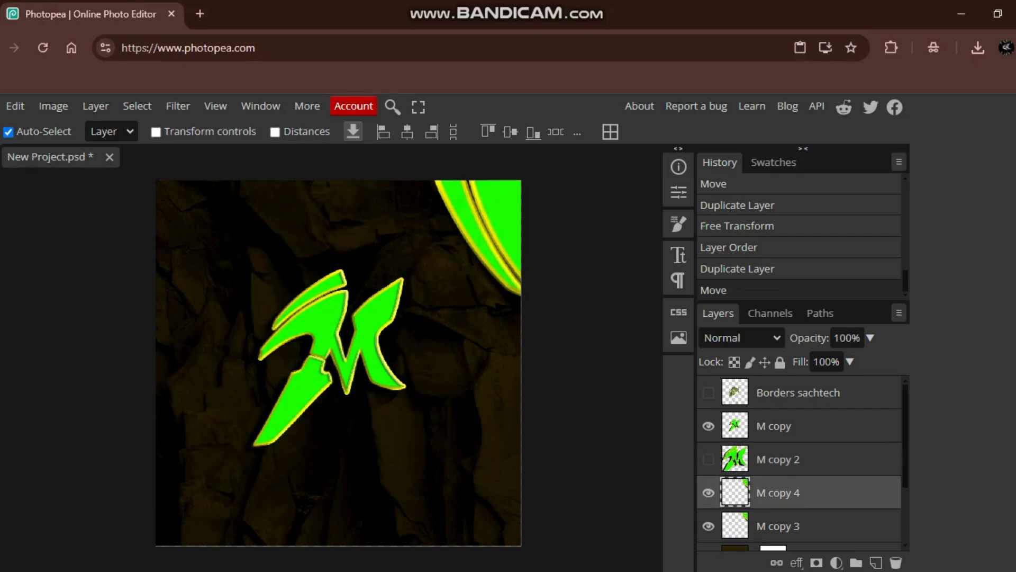
# - Move M copy 4 to the canvas's lower-left corner, rotate it to 151.9° and scale it to 119.82%
pyautogui.moveTo(495, 222); pyautogui.dragTo(240, 474)
pyautogui.hotkey('ctrl', 't')
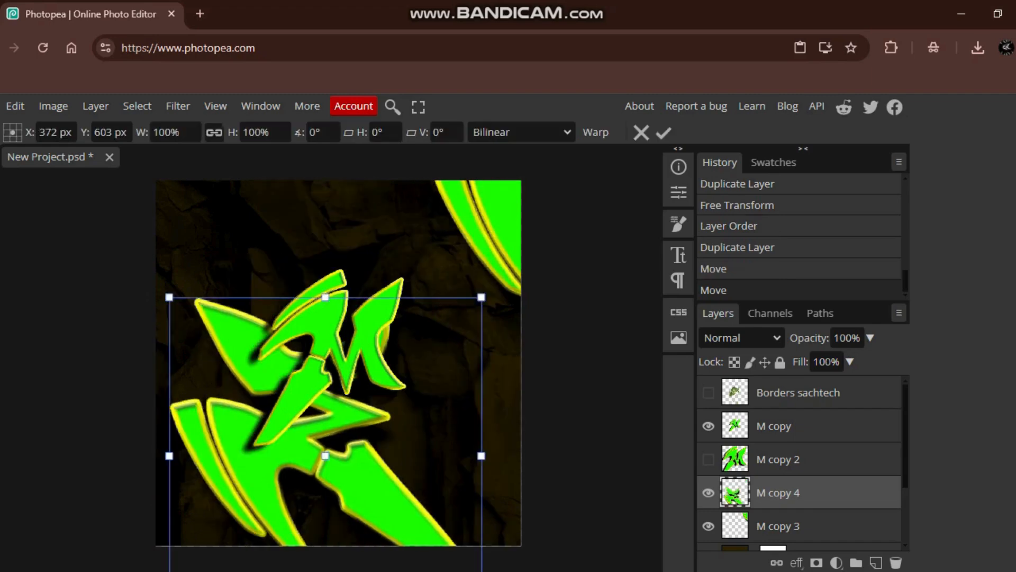
pyautogui.moveTo(169, 297); pyautogui.dragTo(266, 571)
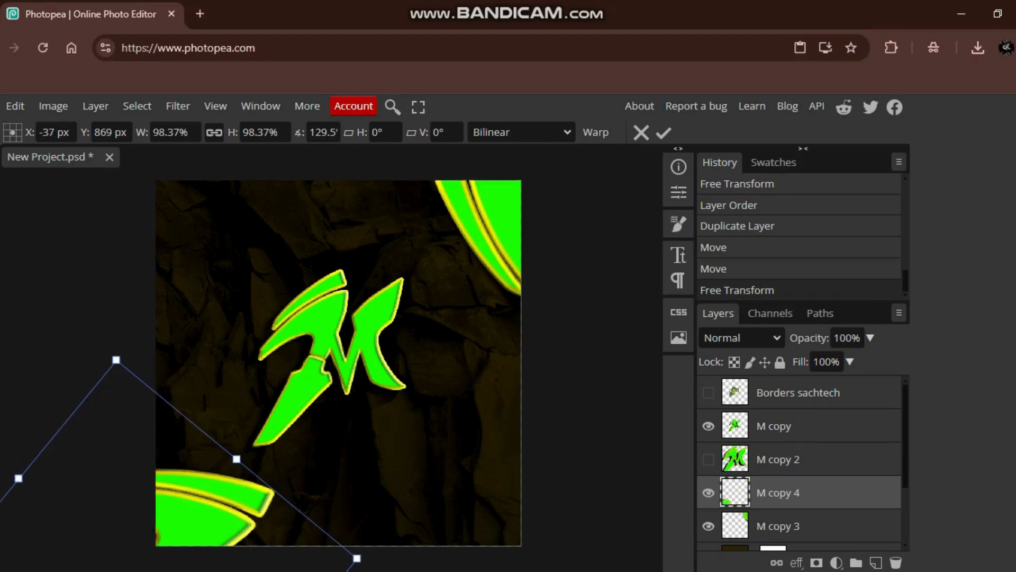
pyautogui.moveTo(12, 464); pyautogui.dragTo(41, 442)
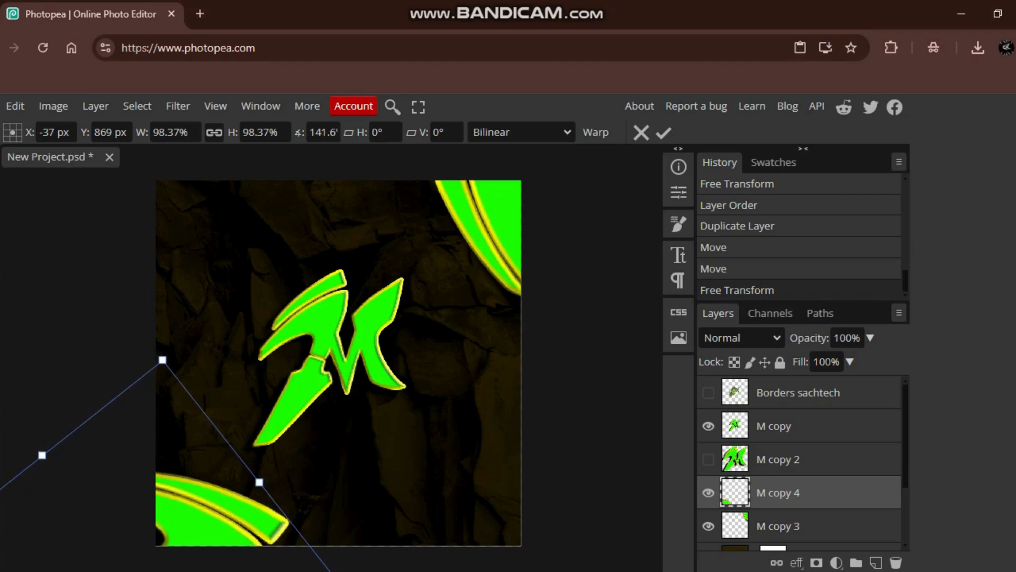
pyautogui.moveTo(163, 360); pyautogui.dragTo(173, 265)
pyautogui.moveTo(185, 403); pyautogui.dragTo(159, 464)
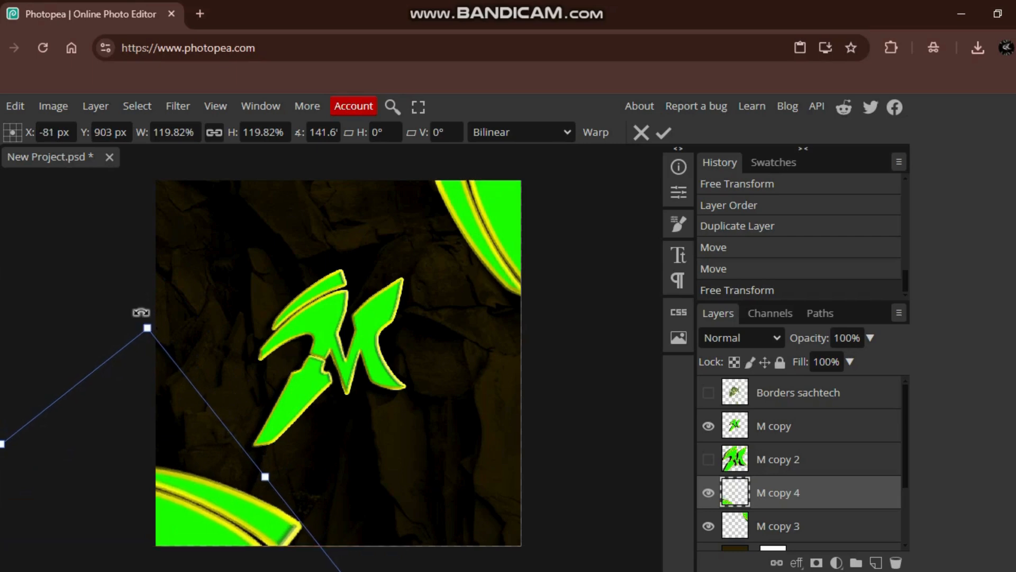
pyautogui.moveTo(141, 312); pyautogui.dragTo(186, 322)
pyautogui.moveTo(185, 455)
pyautogui.mouseDown()
pyautogui.moveTo(200, 453)
pyautogui.moveTo(173, 454)
pyautogui.mouseUp()
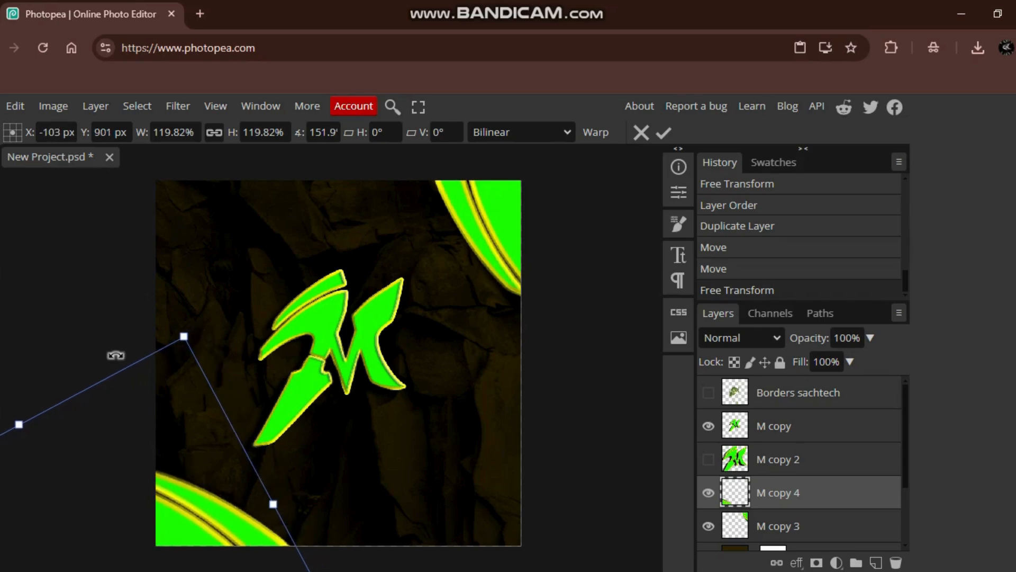
pyautogui.press('Return')
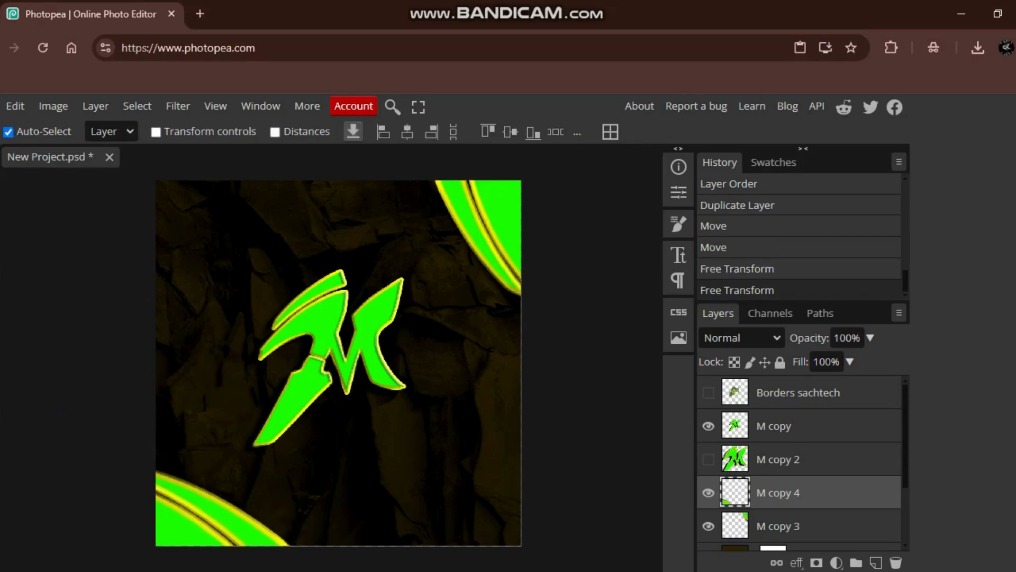
# - Show the M copy 2 and Borders sachtech layers, and duplicate the M copy 4 layer
pyautogui.click(708, 459)
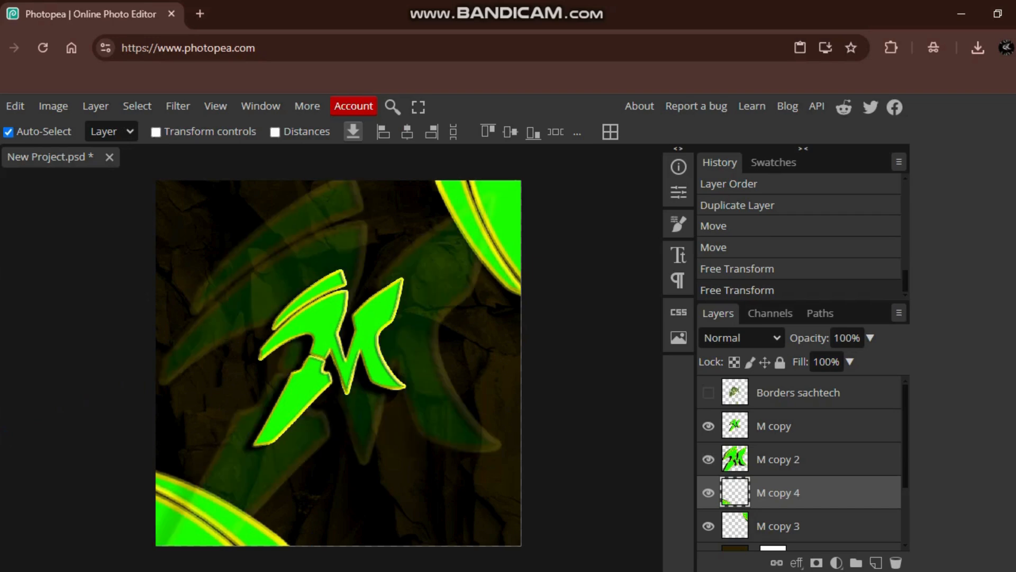
pyautogui.click(778, 460)
pyautogui.click(840, 338)
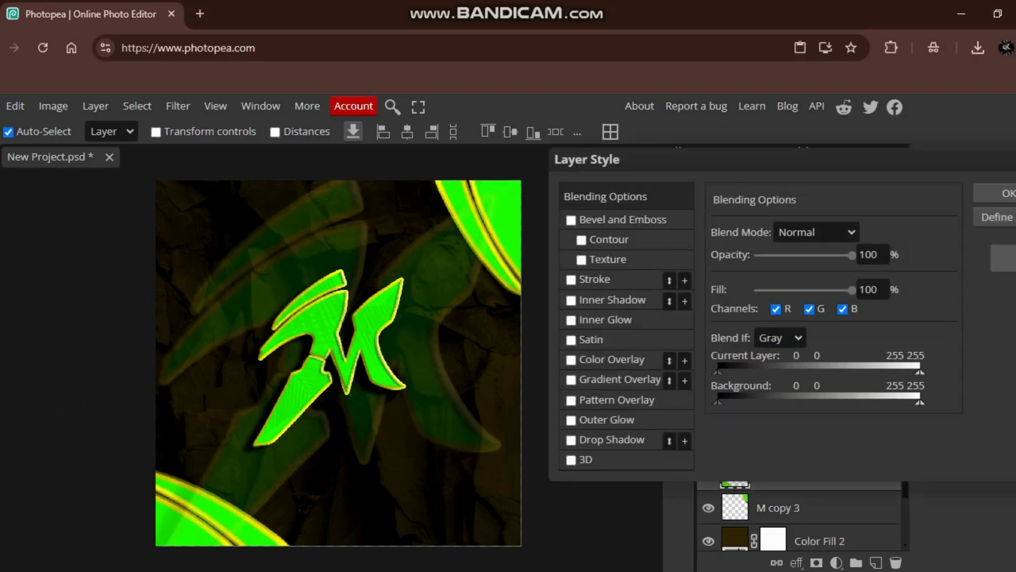
pyautogui.press('Escape')
pyautogui.rightClick(811, 474)
pyautogui.click(739, 200)
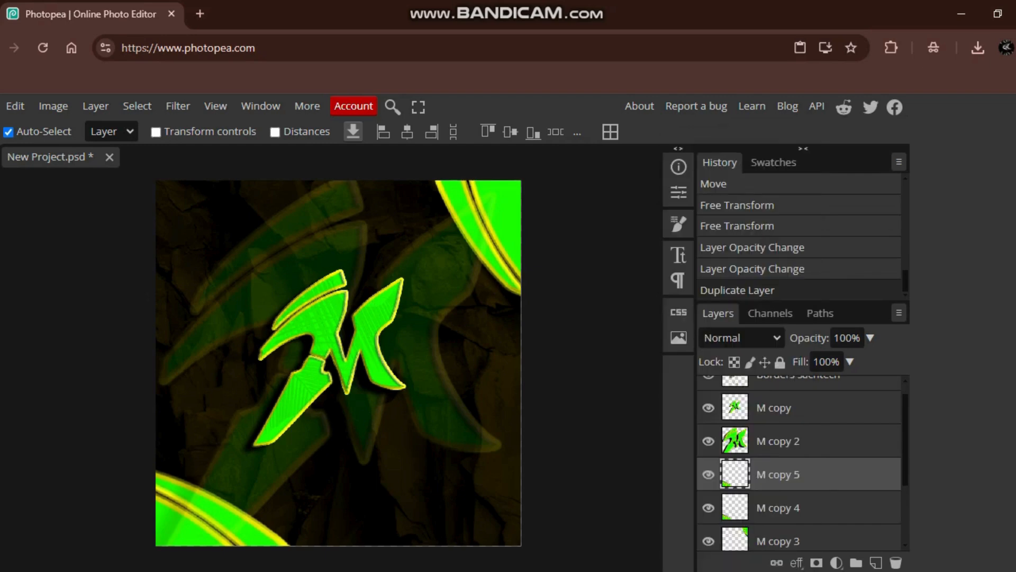
# - Undo the accidental move of M copy 2, then hide that layer and select M copy 5
pyautogui.moveTo(205, 514); pyautogui.dragTo(218, 254)
pyautogui.hotkey('ctrl', 'z')
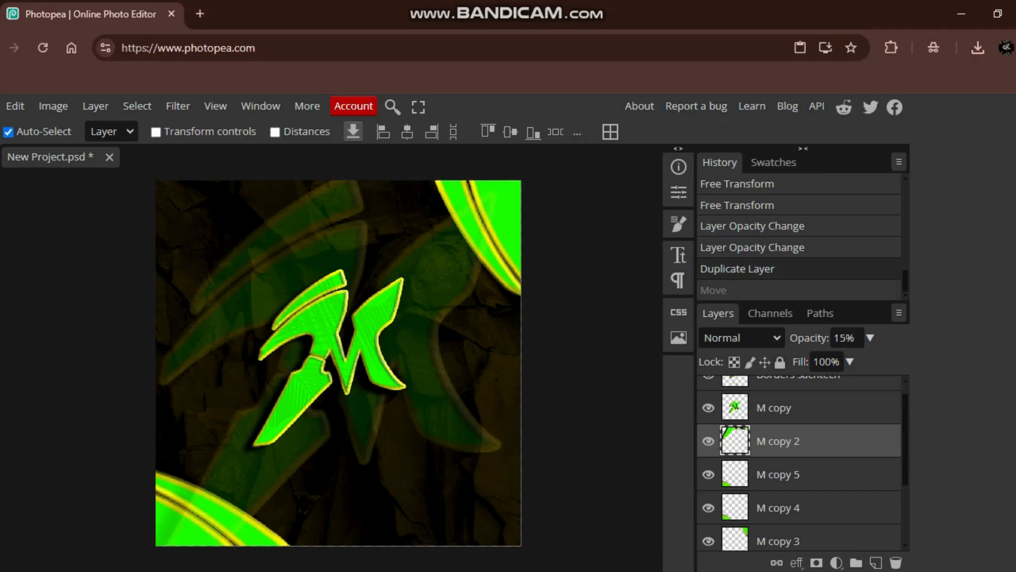
pyautogui.click(708, 440)
pyautogui.click(778, 474)
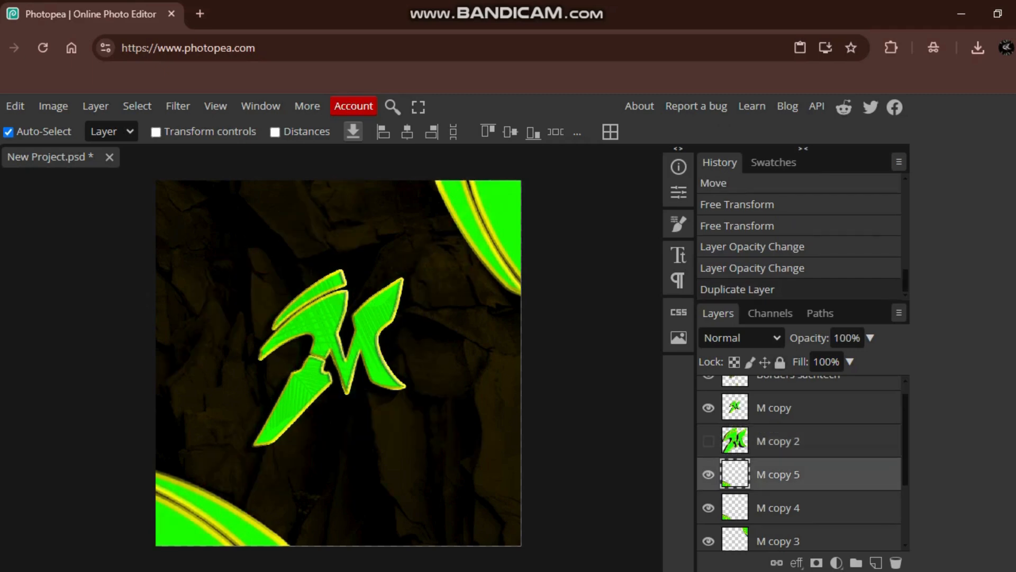
# - Move M copy 5 to the canvas's upper-left corner, rotate it to -15.5° and scale it to 112%
pyautogui.moveTo(205, 518); pyautogui.dragTo(144, 79)
pyautogui.moveTo(212, 220); pyautogui.dragTo(291, 211)
pyautogui.hotkey('ctrl', 'alt', 't')
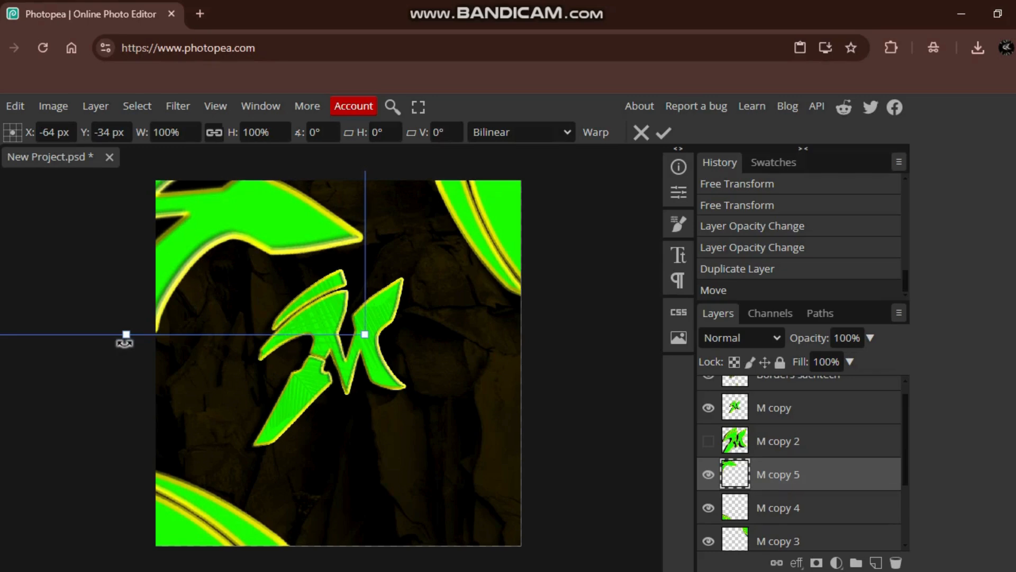
pyautogui.moveTo(125, 342); pyautogui.dragTo(181, 367)
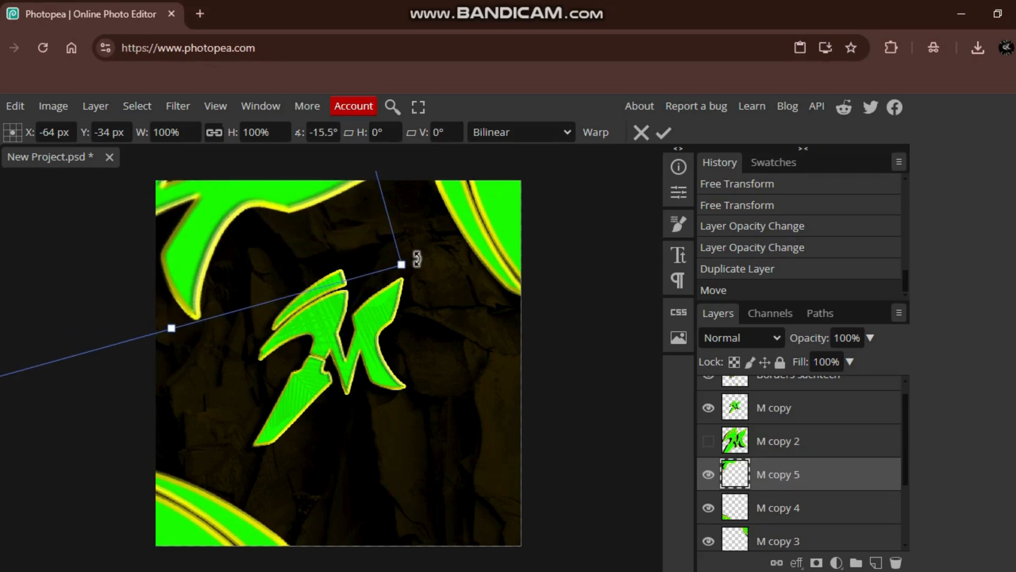
pyautogui.moveTo(406, 263); pyautogui.dragTo(467, 289)
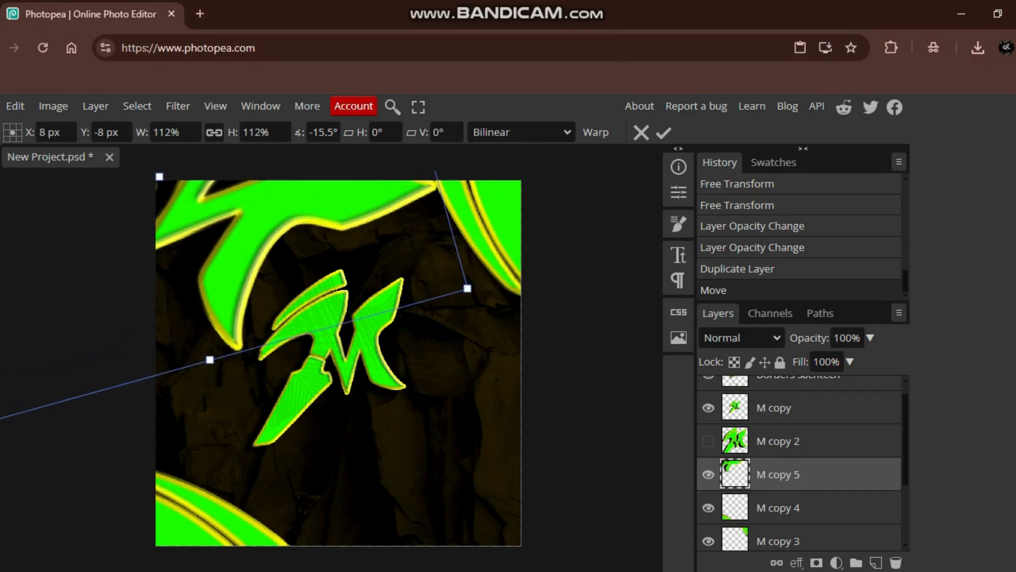
pyautogui.press('Return')
# - Shift M copy 5 further into the upper-left corner and rotate it slightly so only its curved edge frames the canvas
pyautogui.moveTo(323, 204); pyautogui.dragTo(215, 195)
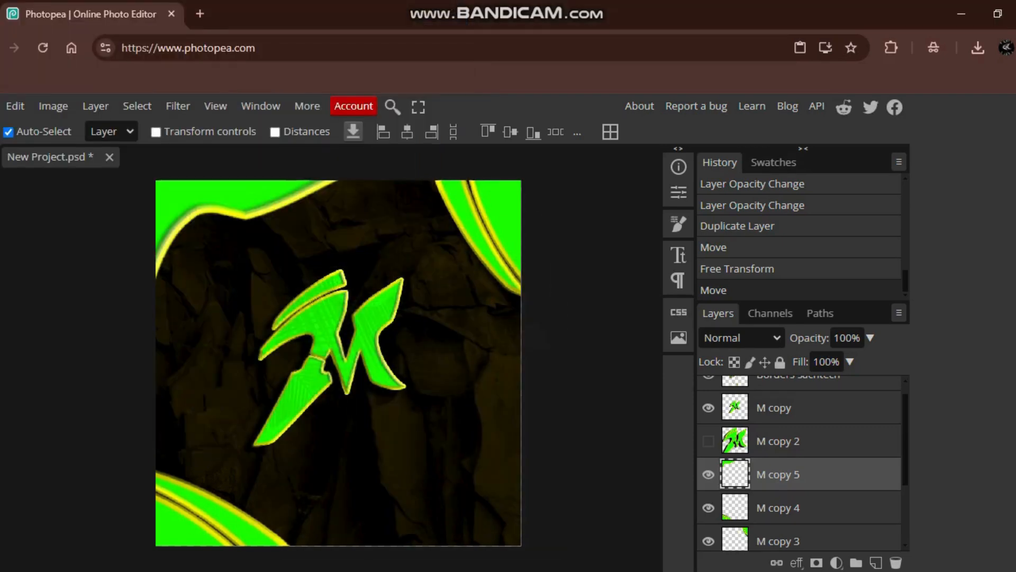
pyautogui.moveTo(214, 196); pyautogui.dragTo(247, 214)
pyautogui.hotkey('ctrl', 't')
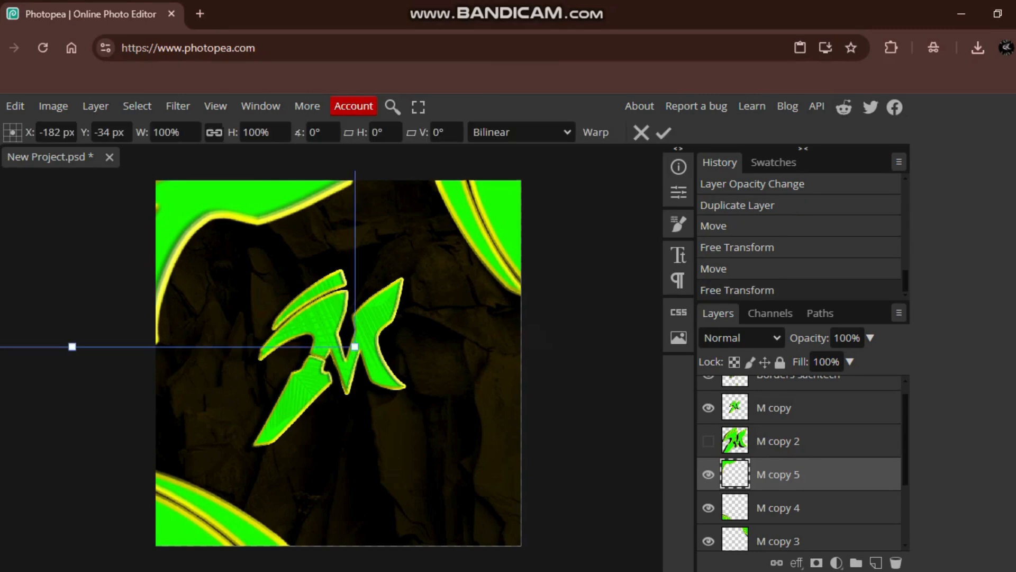
pyautogui.moveTo(366, 200); pyautogui.dragTo(375, 179)
pyautogui.press('Return')
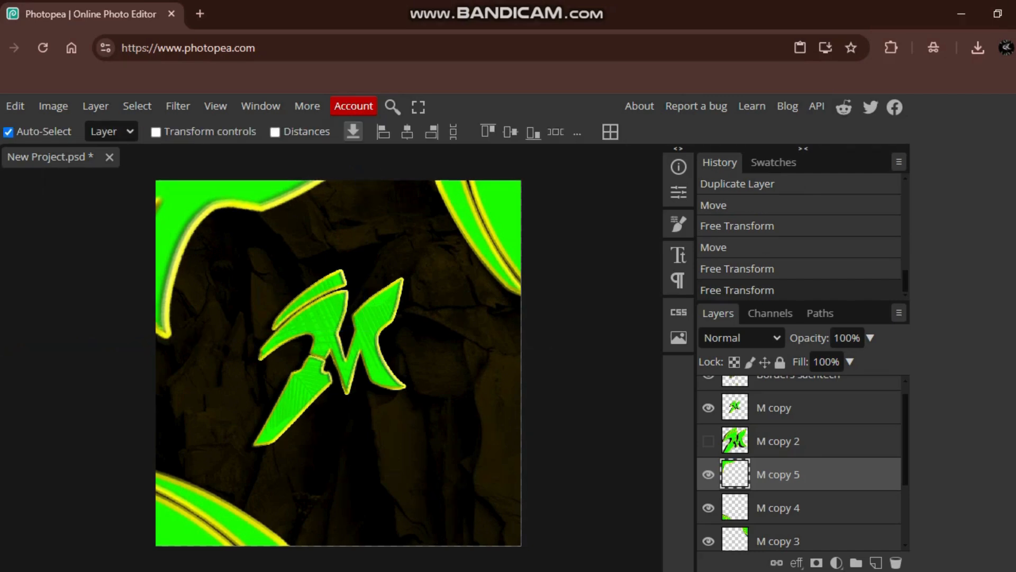
pyautogui.moveTo(204, 195)
pyautogui.mouseDown()
pyautogui.moveTo(179, 194)
pyautogui.moveTo(198, 193)
pyautogui.mouseUp()
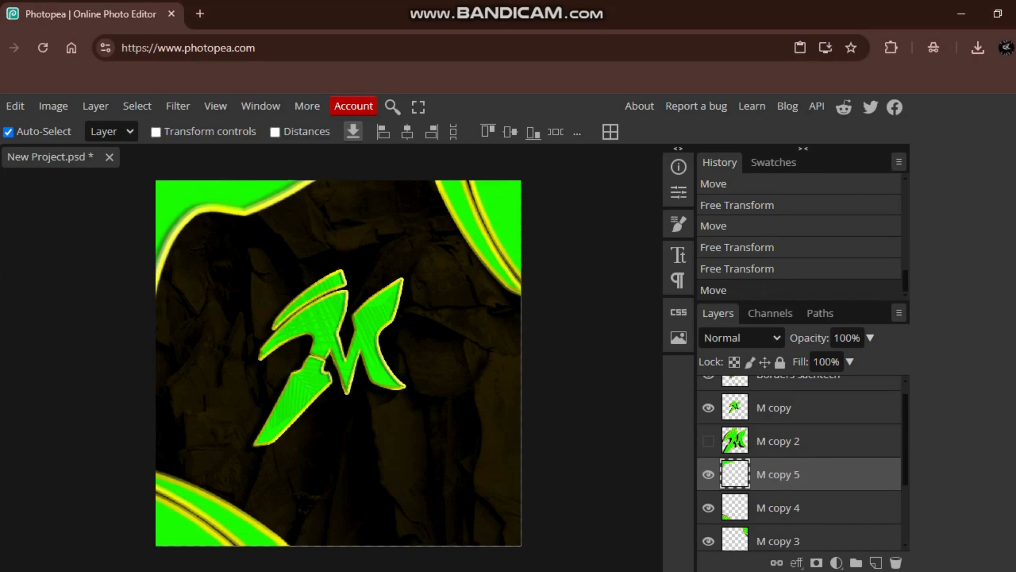
# - Duplicate the M copy 5 layer, move the copy toward the canvas's lower-right corner and rotate it to -143.4°
pyautogui.rightClick(768, 474)
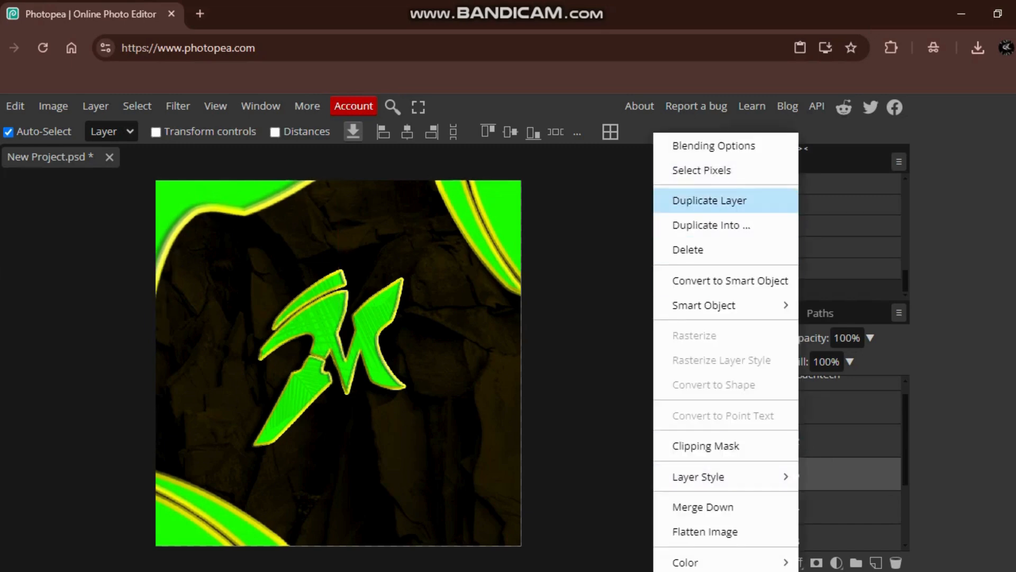
pyautogui.click(699, 200)
pyautogui.moveTo(207, 202); pyautogui.dragTo(392, 393)
pyautogui.hotkey('ctrl', 'alt', 't')
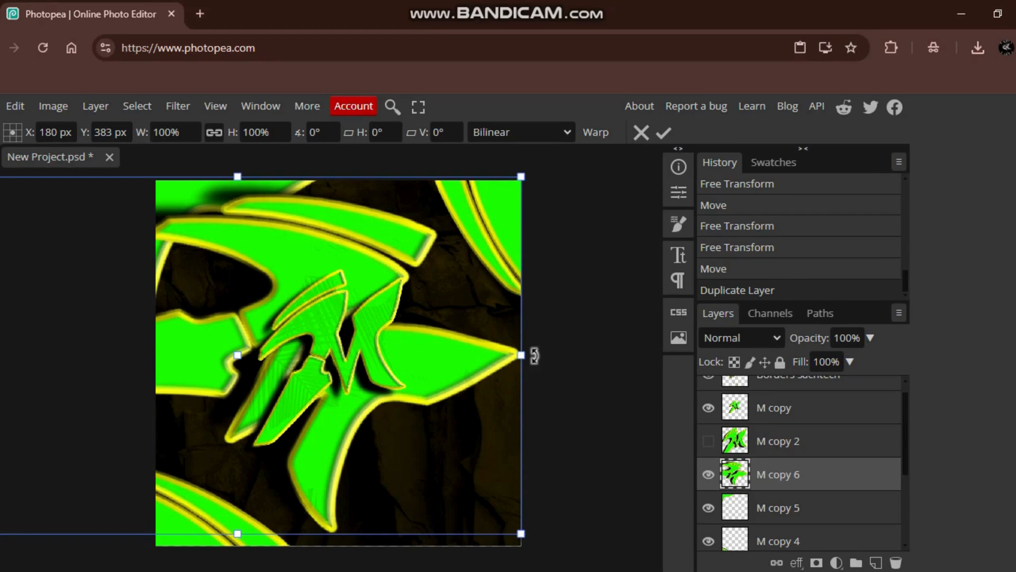
pyautogui.moveTo(535, 355); pyautogui.dragTo(121, 268)
pyautogui.moveTo(180, 307); pyautogui.dragTo(503, 532)
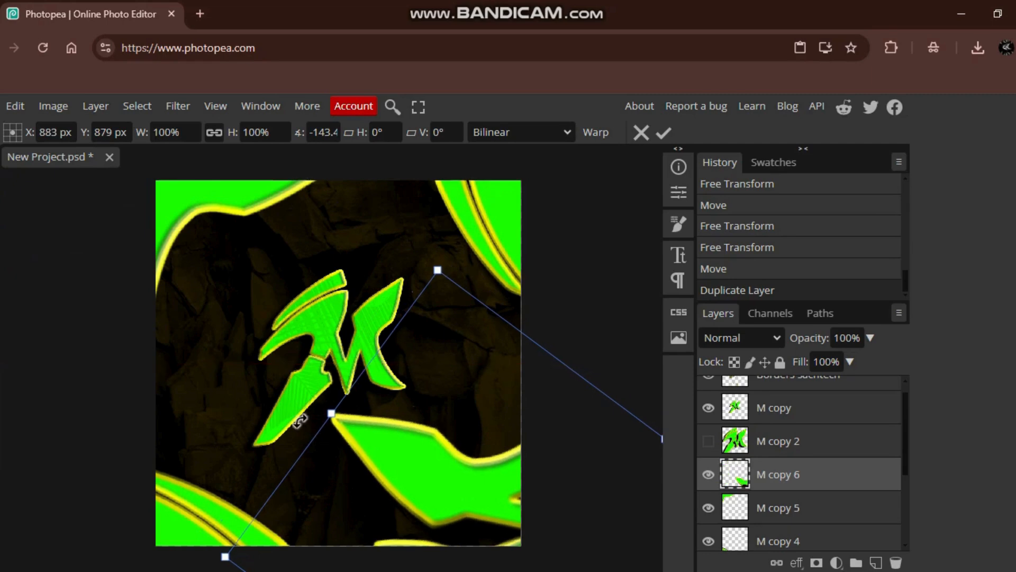
# - Rotate M copy 6 to about 176° and position it so its curved edge frames the canvas's lower-right corner
pyautogui.moveTo(309, 411); pyautogui.dragTo(265, 464)
pyautogui.moveTo(370, 487); pyautogui.dragTo(256, 409)
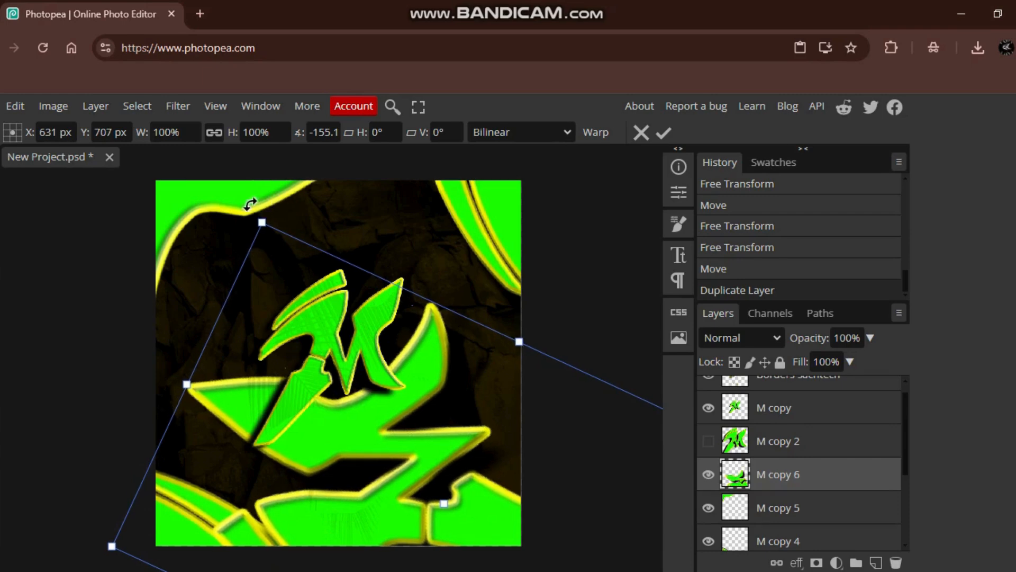
pyautogui.moveTo(251, 211); pyautogui.dragTo(406, 345)
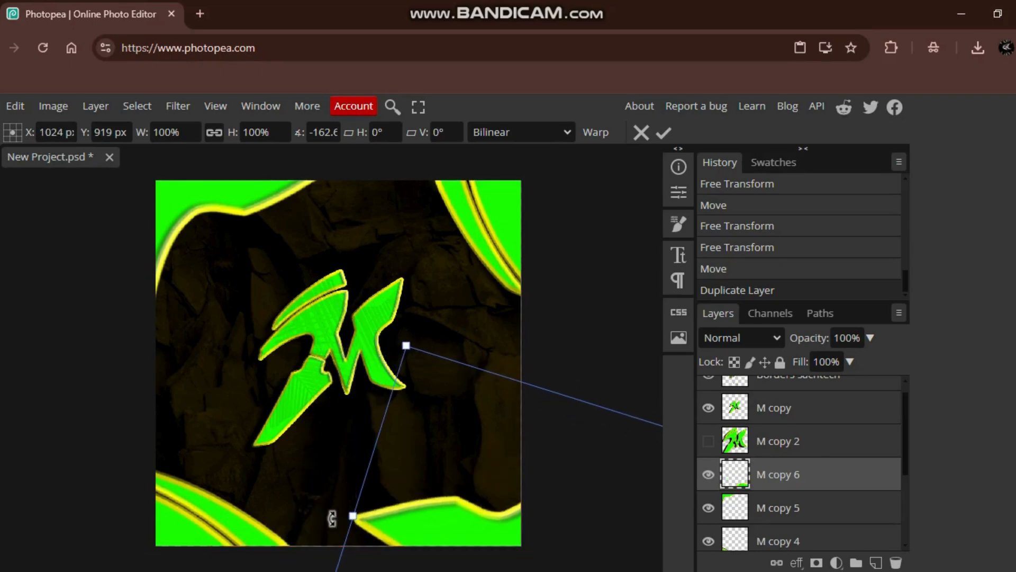
pyautogui.moveTo(331, 518); pyautogui.dragTo(332, 571)
pyautogui.moveTo(477, 534); pyautogui.dragTo(425, 522)
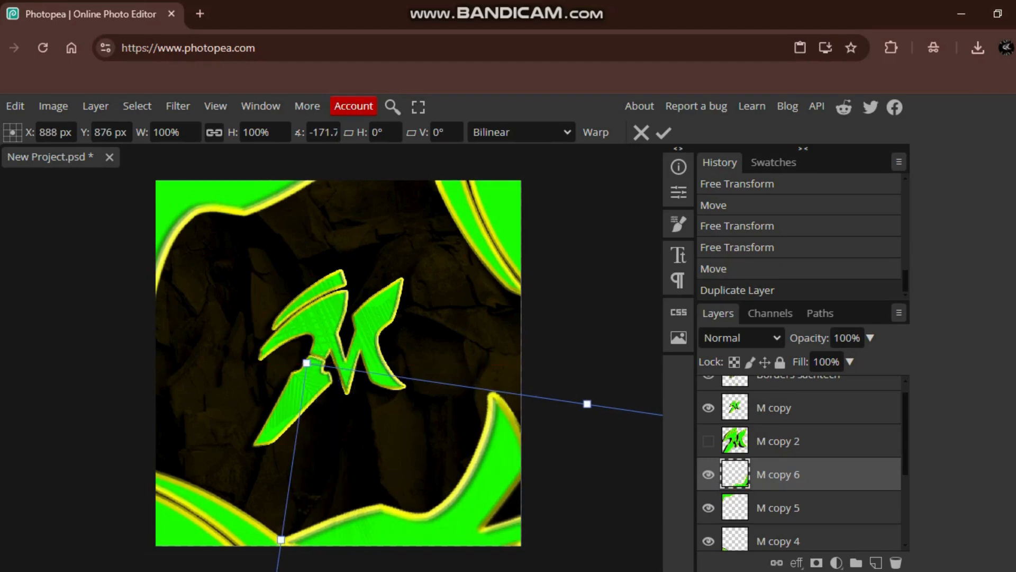
pyautogui.moveTo(272, 532); pyautogui.dragTo(260, 571)
pyautogui.moveTo(429, 502); pyautogui.dragTo(501, 477)
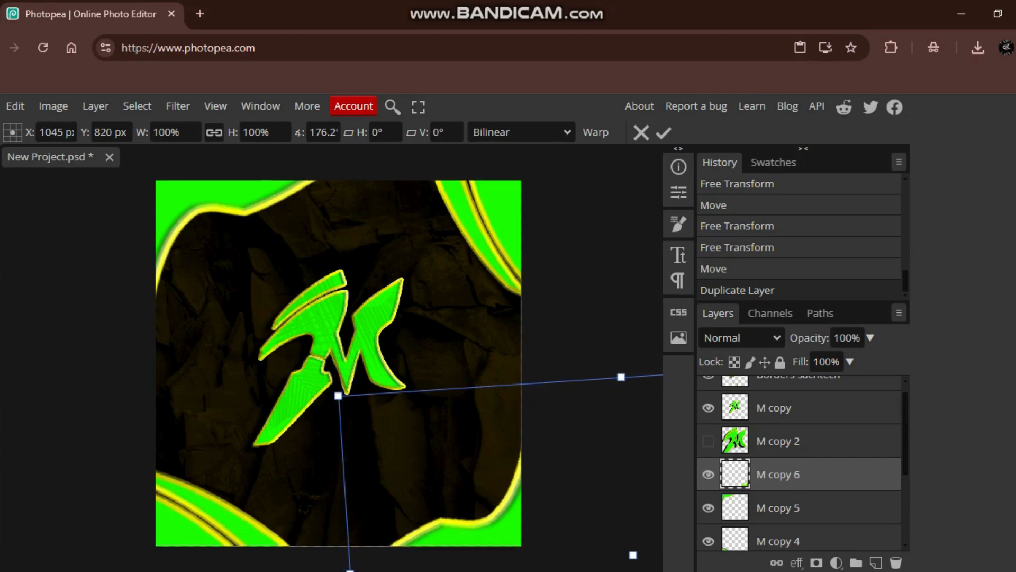
pyautogui.press('Return')
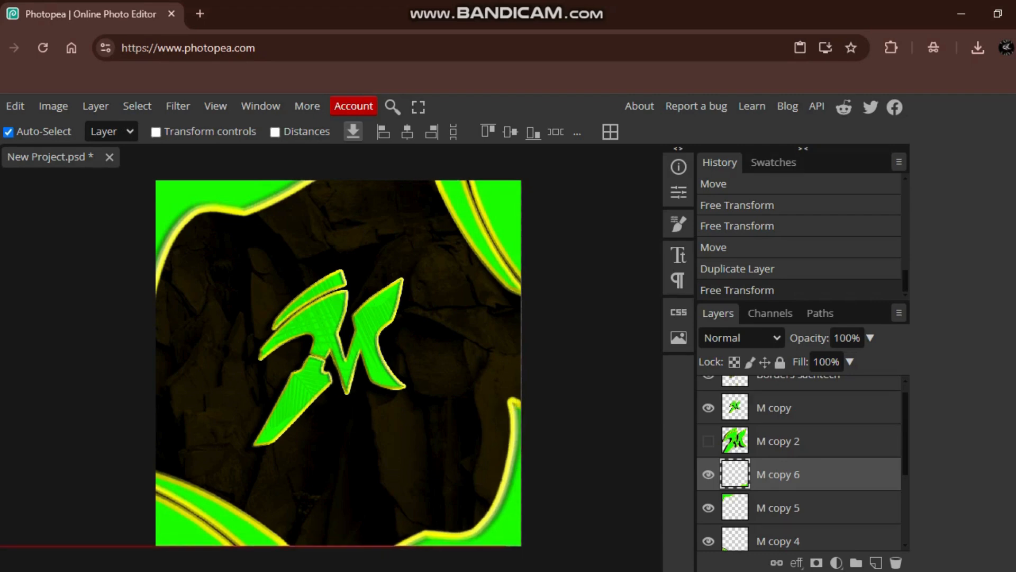
# - Nudge the lower-left, upper-right and upper-left M copies slightly outward toward their canvas corners
pyautogui.click(450, 455)
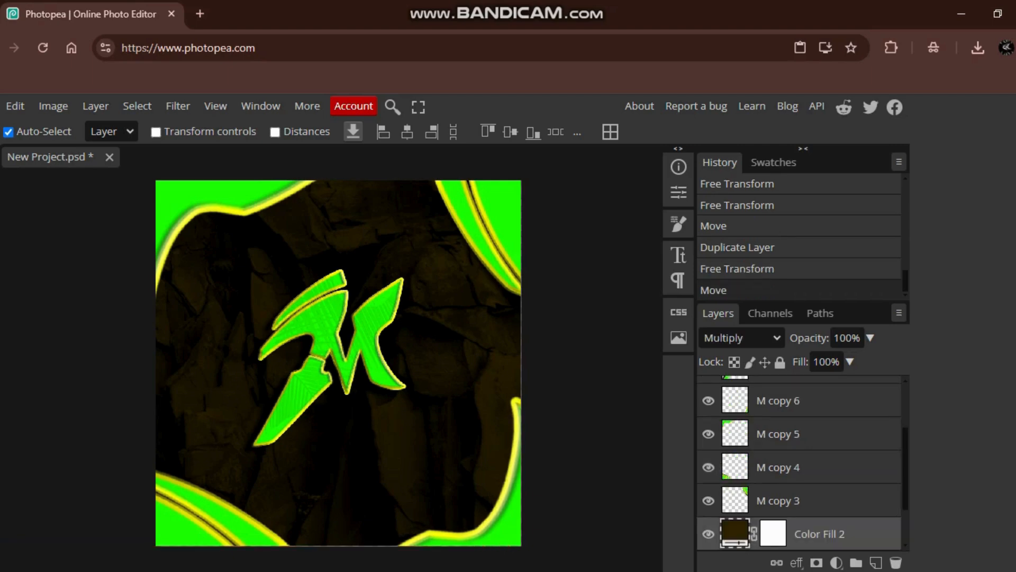
pyautogui.moveTo(193, 521); pyautogui.dragTo(189, 525)
pyautogui.moveTo(500, 207); pyautogui.dragTo(511, 208)
pyautogui.moveTo(185, 199); pyautogui.dragTo(184, 196)
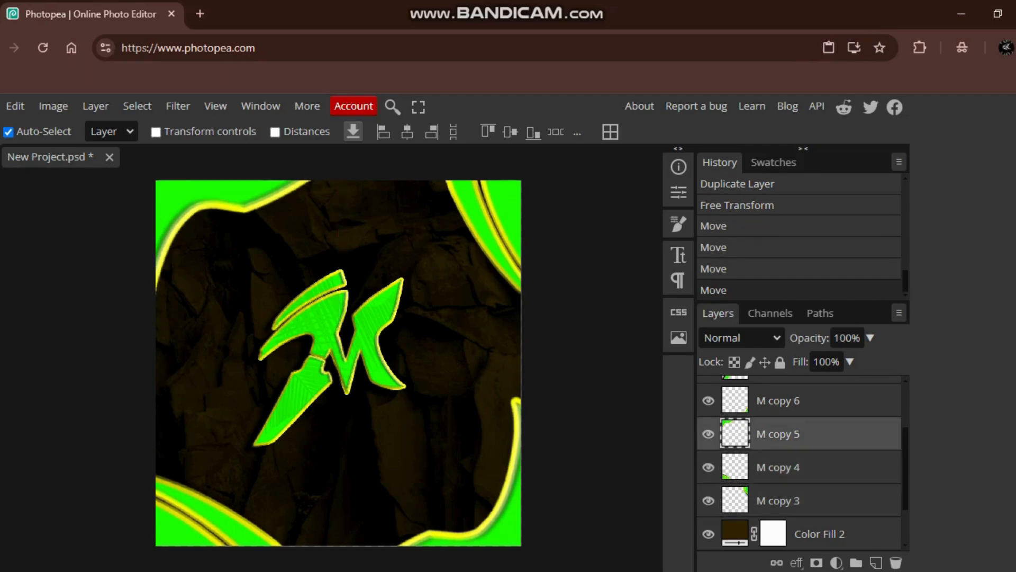
# - Show the M copy 2 layer, place it directly above Color Fill 2, and shift the faded M slightly down and left on the canvas
pyautogui.scroll(3, 799, 463)
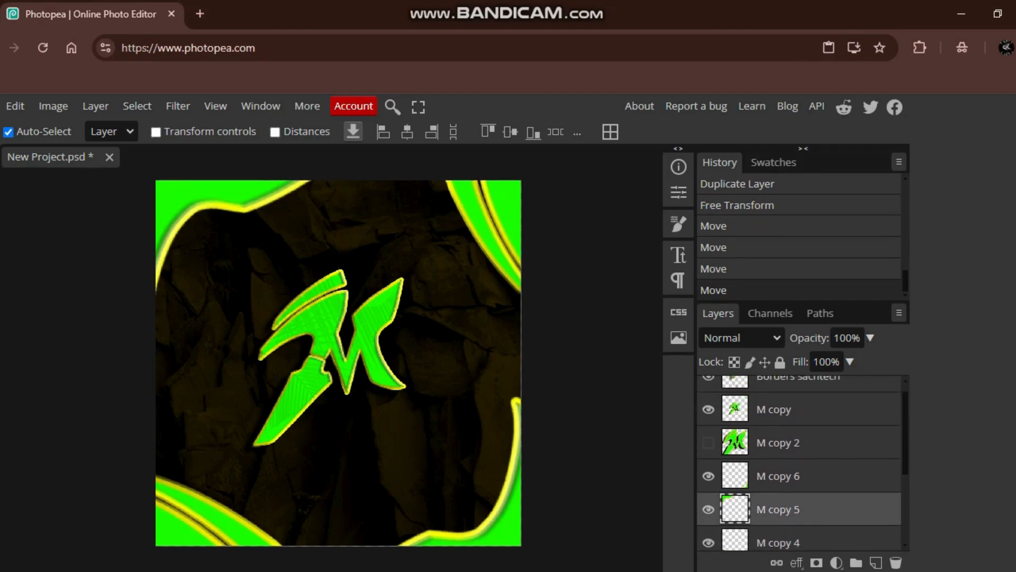
pyautogui.click(708, 442)
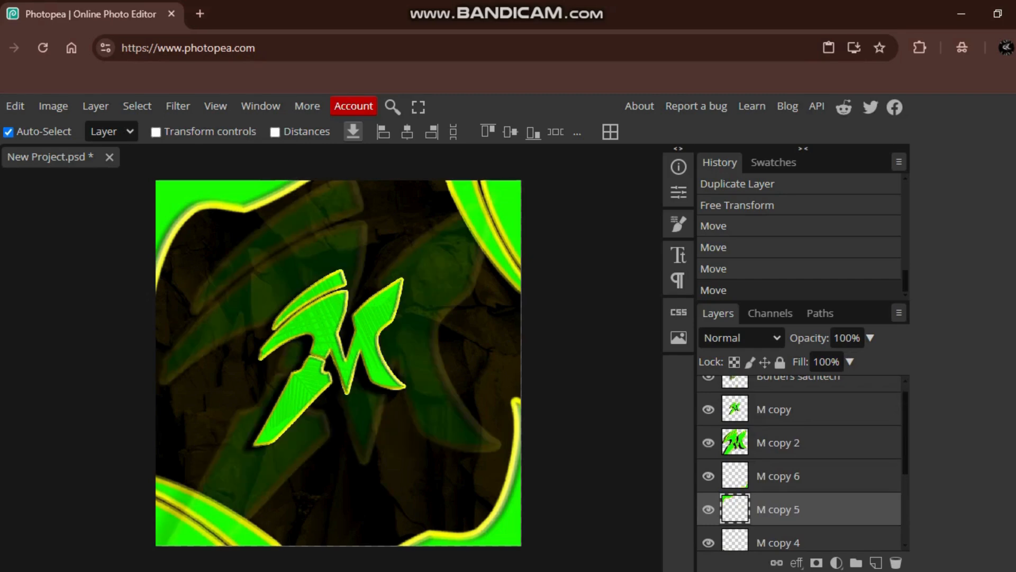
pyautogui.moveTo(793, 443)
pyautogui.mouseDown()
pyautogui.moveTo(800, 547)
pyautogui.moveTo(799, 446)
pyautogui.mouseUp()
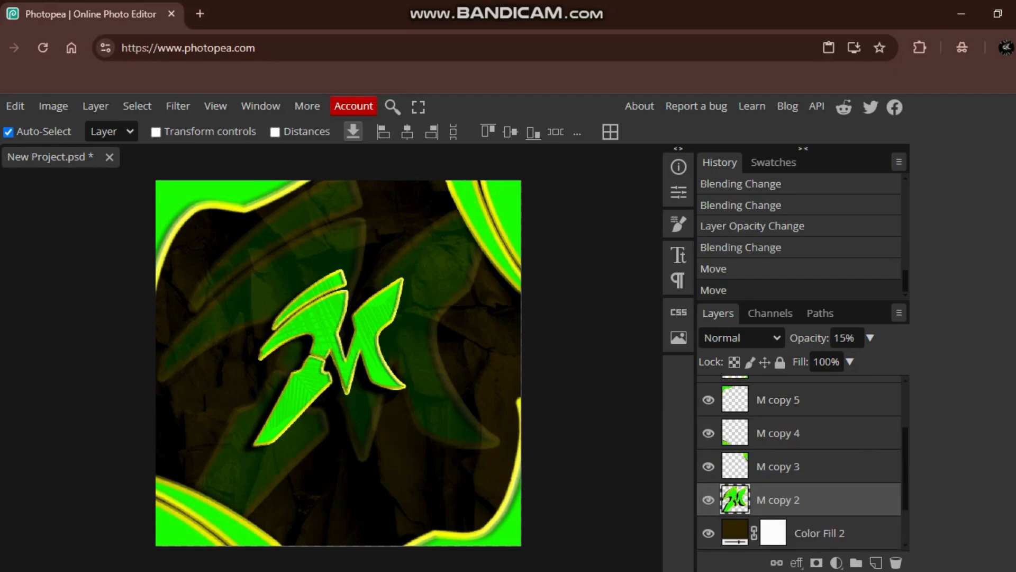
pyautogui.scroll(4, 799, 463)
pyautogui.moveTo(423, 371); pyautogui.dragTo(416, 383)
# - Create a paragraph text box above the Borders sachtech layer across the canvas's upper half, using the MADE Soulmaze font
pyautogui.scroll(1, 798, 423)
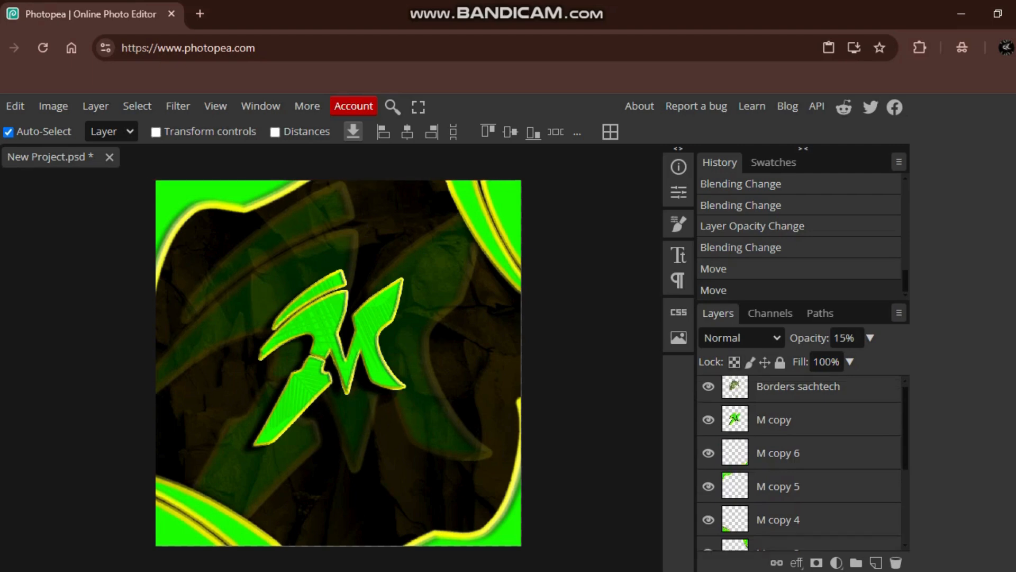
pyautogui.click(798, 393)
pyautogui.press('t')
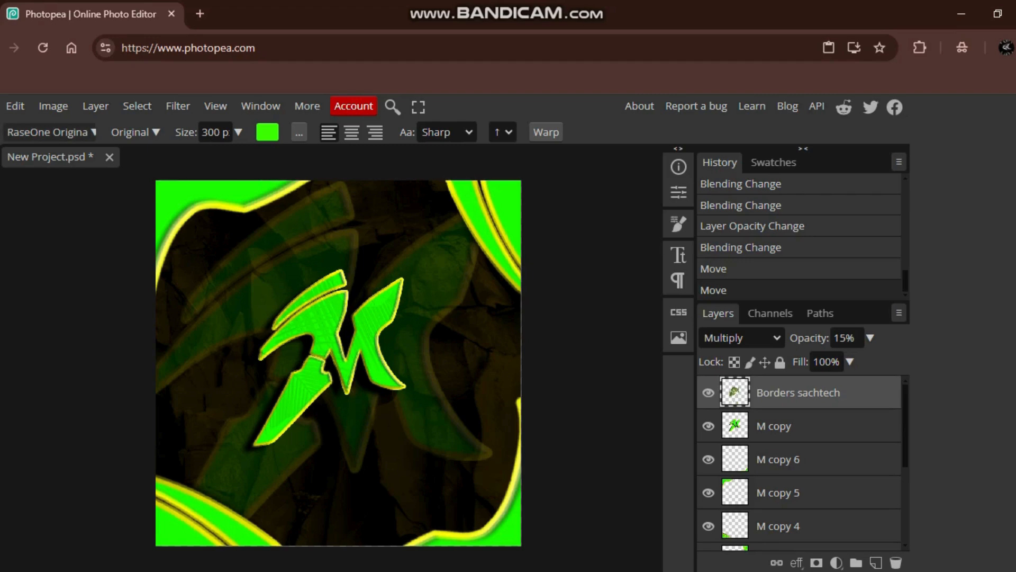
pyautogui.click(50, 133)
pyautogui.press('Escape')
pyautogui.moveTo(232, 231); pyautogui.dragTo(505, 312)
pyautogui.click(51, 132)
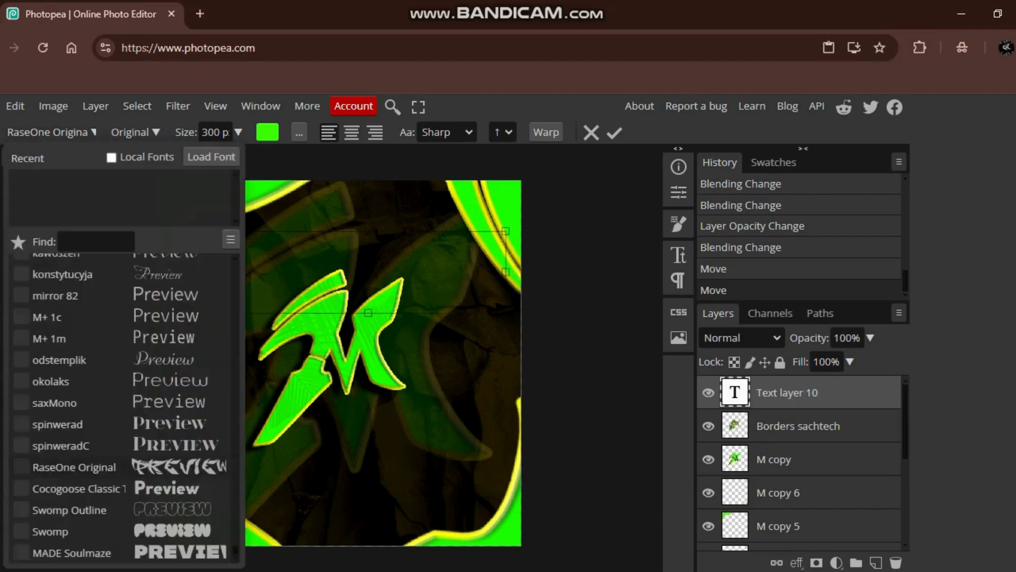
pyautogui.click(127, 531)
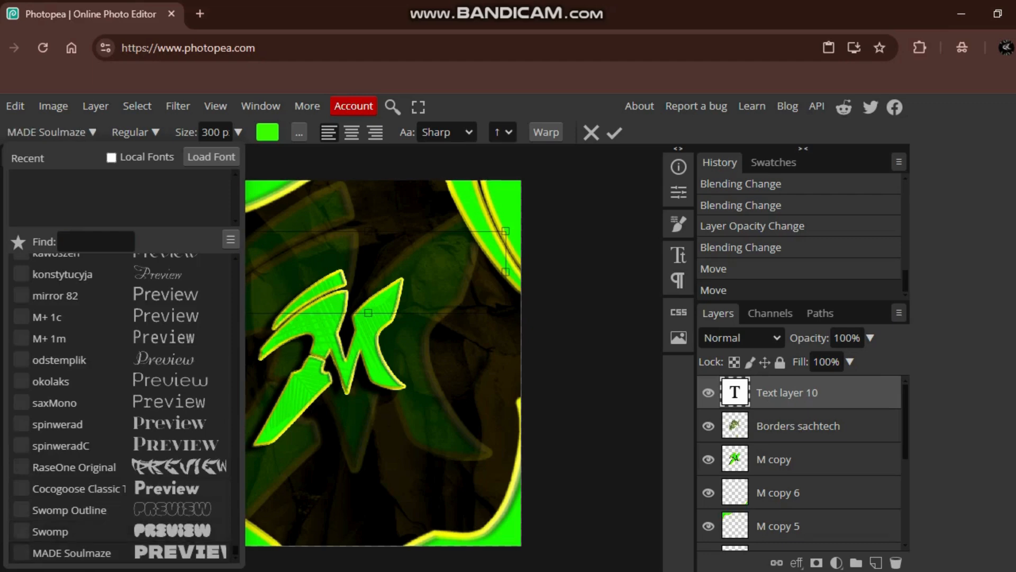
pyautogui.press('Escape')
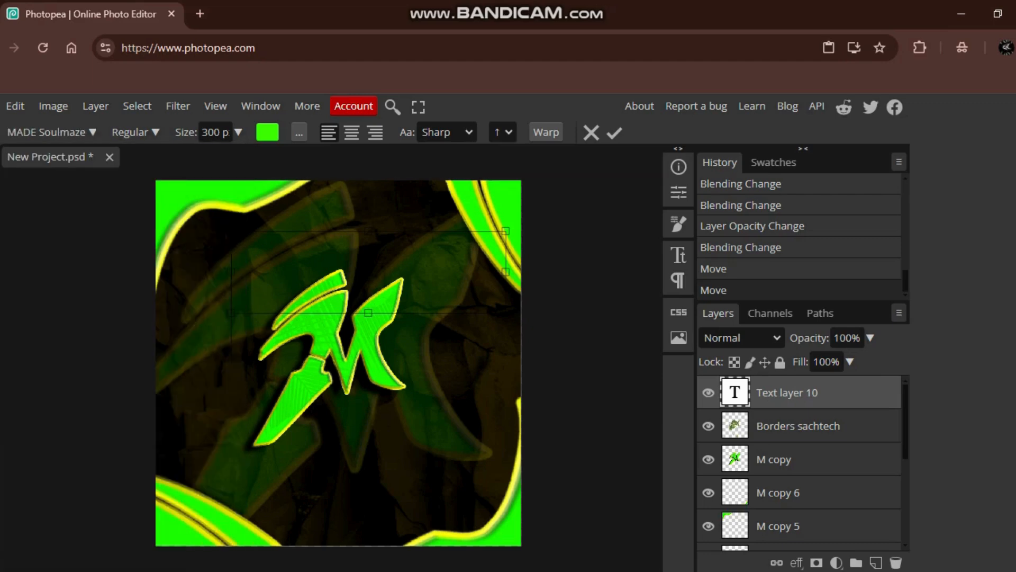
# - Set the text size to 40 px and enter "MR BEAST" in the text box
pyautogui.click(214, 131)
pyautogui.press('BackSpace')
pyautogui.write('25')
pyautogui.press('BackSpace')
pyautogui.press('BackSpace')
pyautogui.write('40')
pyautogui.press('Return')
pyautogui.write('MRB')
pyautogui.press('BackSpace')
pyautogui.write('BEASR')
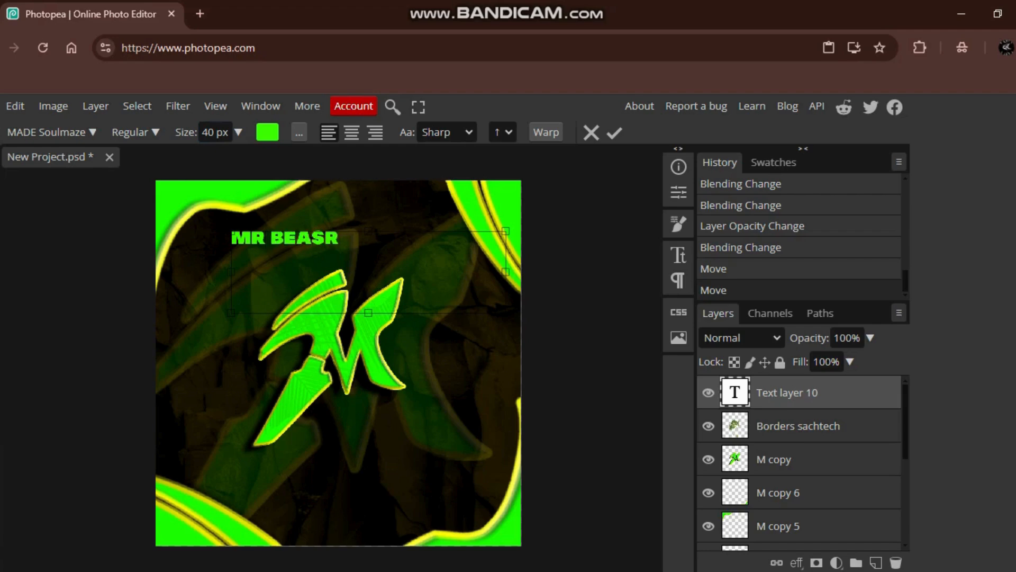
pyautogui.press('BackSpace')
pyautogui.write('T')
pyautogui.hotkey('ctrl', 'Return')
# - Move the MR BEAST text down near the M and rotate it counterclockwise to follow the slope of the M's upper-left stroke
pyautogui.press('v')
pyautogui.moveTo(286, 238); pyautogui.dragTo(291, 280)
pyautogui.doubleClick(292, 279)
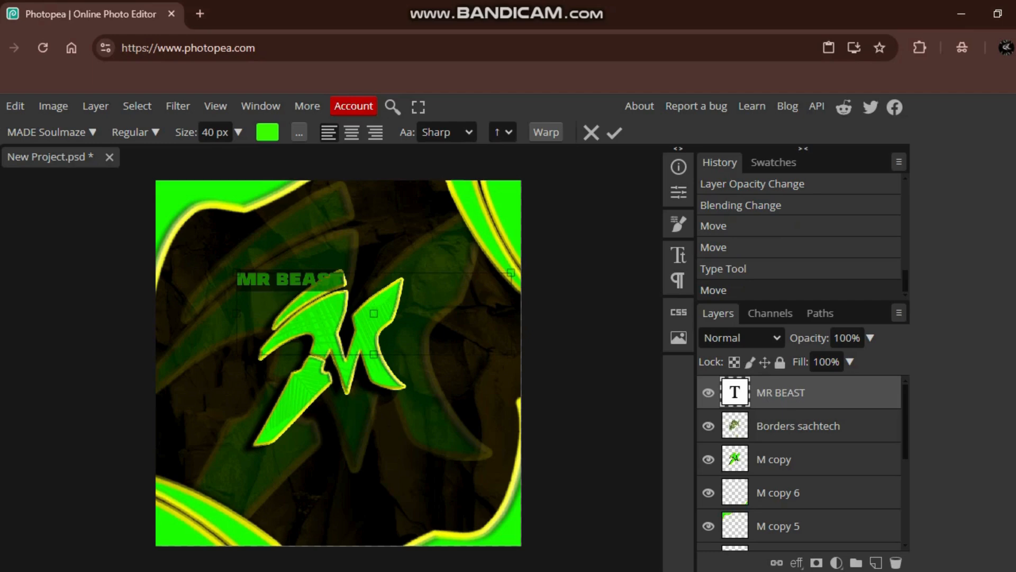
pyautogui.hotkey('ctrl', 'Return')
pyautogui.hotkey('ctrl', 't')
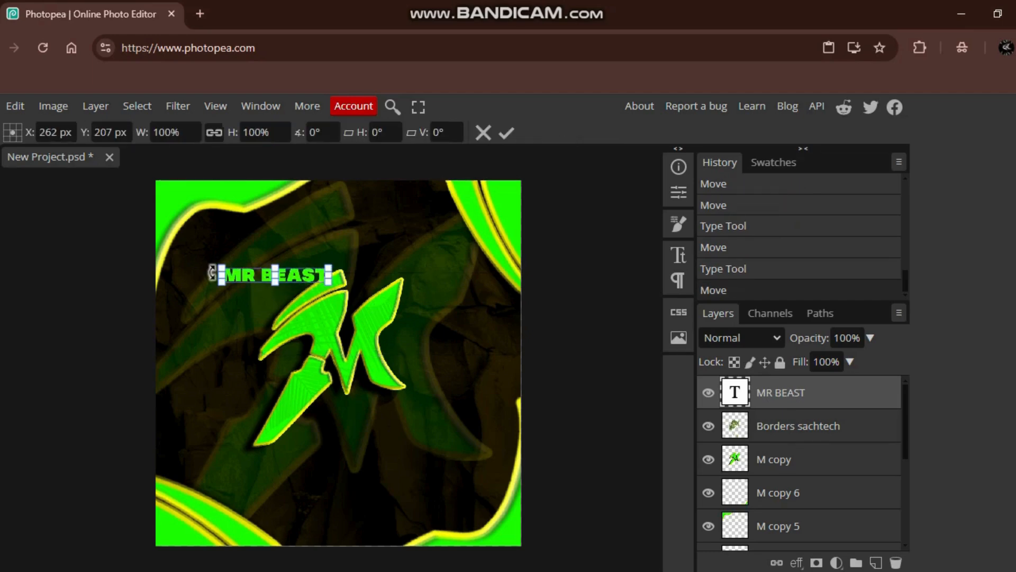
pyautogui.moveTo(212, 272); pyautogui.dragTo(212, 308)
pyautogui.press('Return')
pyautogui.moveTo(276, 275); pyautogui.dragTo(292, 282)
# - Warp the MR BEAST text with an Arc style, horizontal orientation, 14% bend, -6% horizontal distortion and 10% vertical distortion
pyautogui.doubleClick(292, 282)
pyautogui.click(545, 133)
pyautogui.moveTo(201, 224); pyautogui.dragTo(570, 169)
pyautogui.click(558, 205)
pyautogui.click(554, 252)
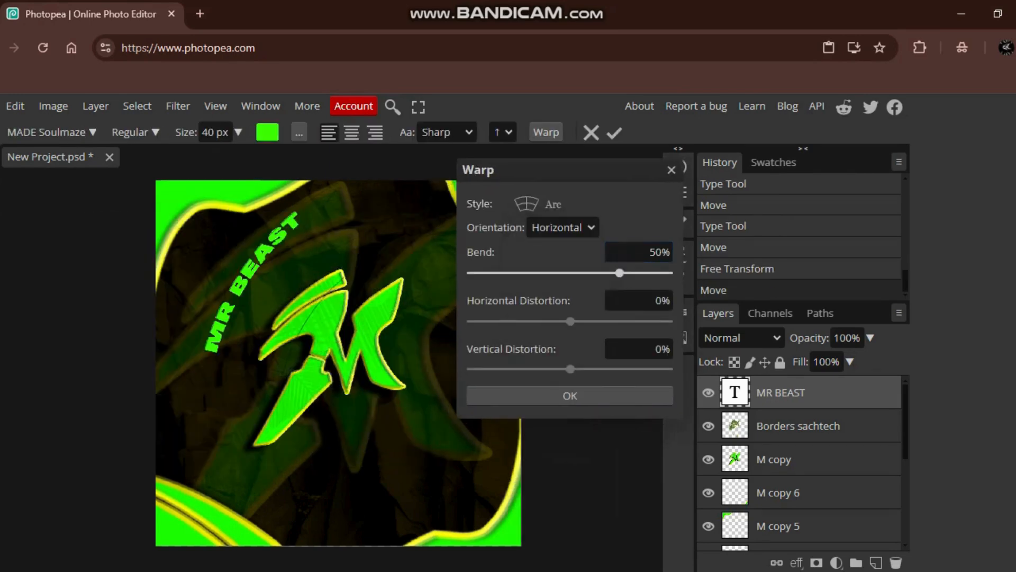
pyautogui.moveTo(621, 273); pyautogui.dragTo(584, 273)
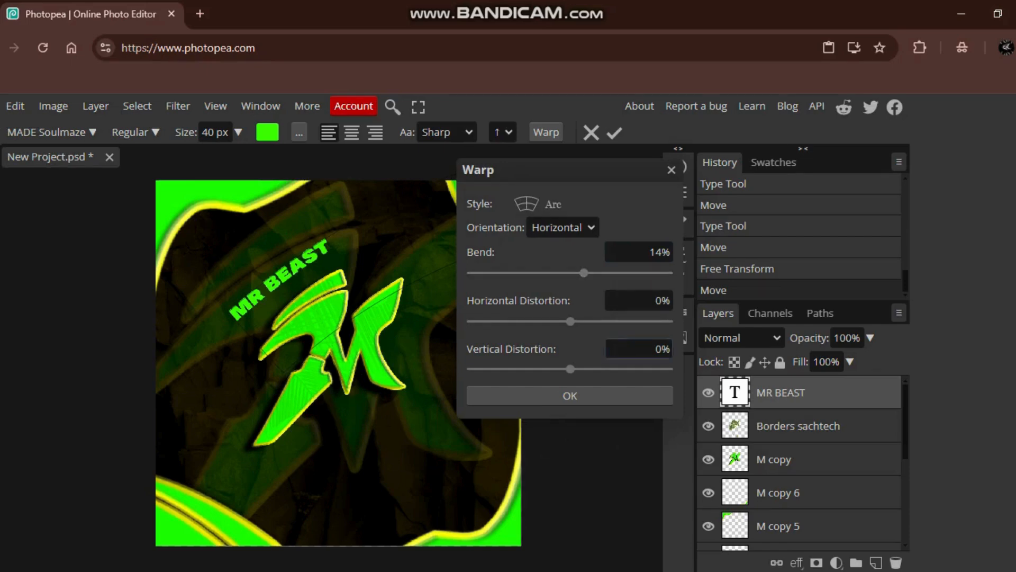
pyautogui.moveTo(570, 321); pyautogui.dragTo(564, 321)
pyautogui.moveTo(570, 369); pyautogui.dragTo(580, 369)
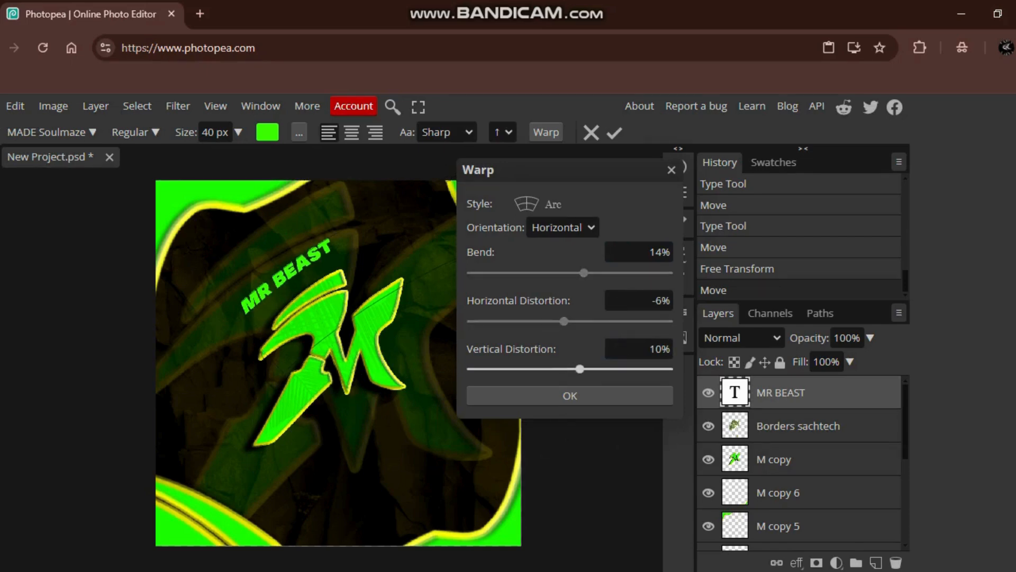
pyautogui.click(570, 395)
# - Move the MR BEAST text down against the M's upper-left stroke and set its font size to 30 px
pyautogui.press('v')
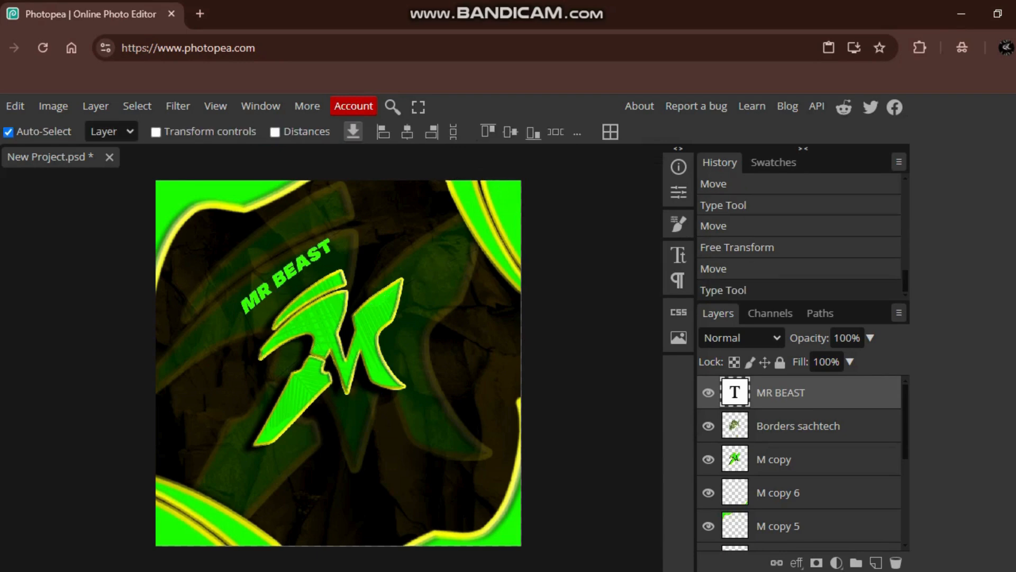
pyautogui.moveTo(286, 276); pyautogui.dragTo(298, 290)
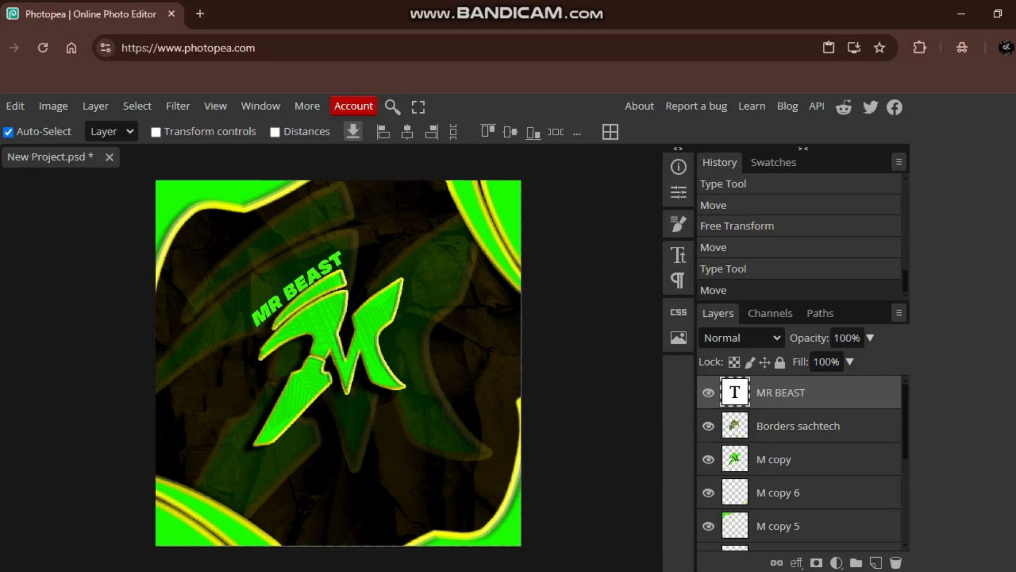
pyautogui.doubleClick(298, 290)
pyautogui.click(215, 132)
pyautogui.press('BackSpace')
pyautogui.write('3')
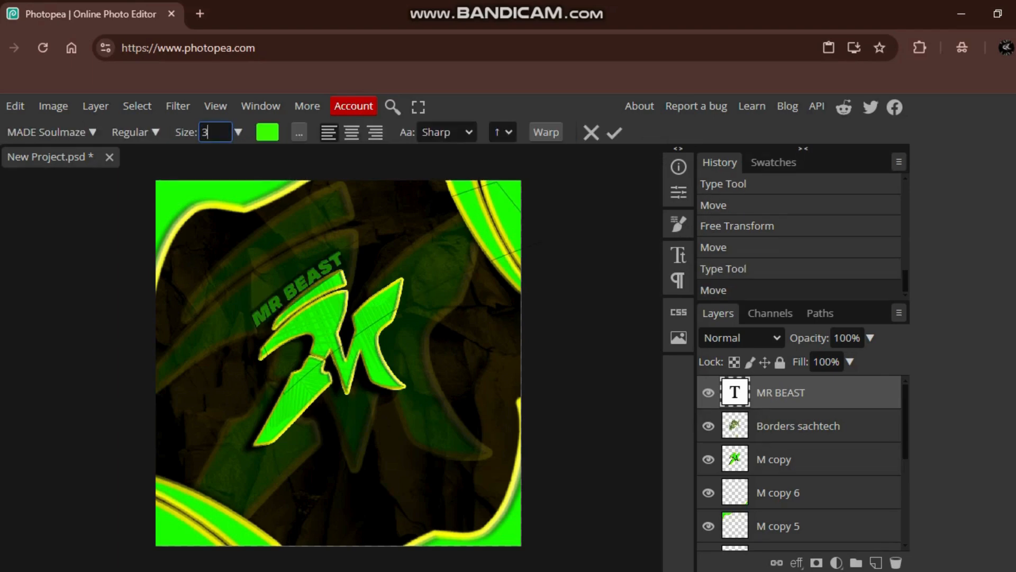
pyautogui.write('0')
pyautogui.press('Return')
# - Set the MR BEAST text's font size to 35 px
pyautogui.click(215, 133)
pyautogui.press('BackSpace')
pyautogui.write('3')
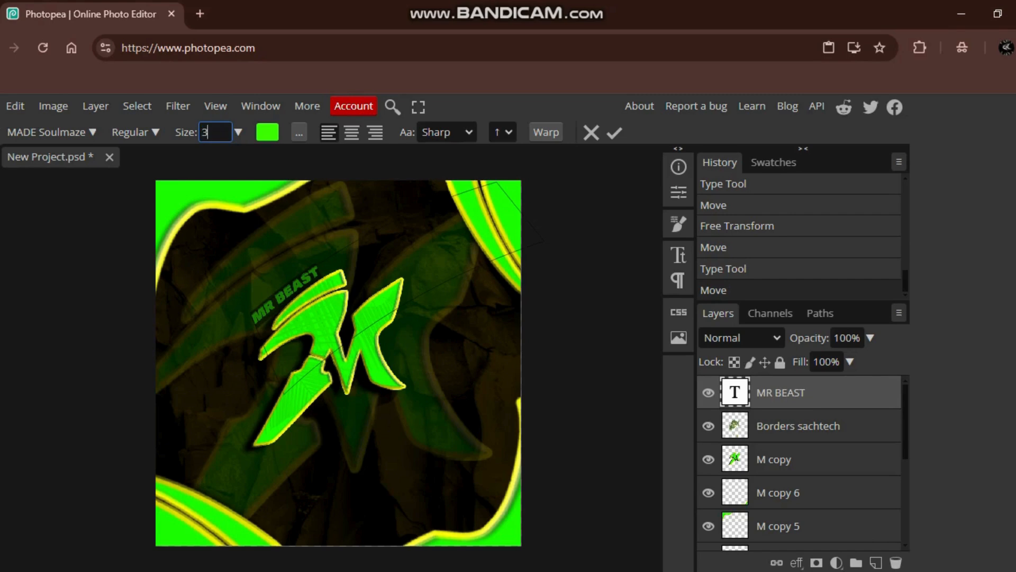
pyautogui.write('5')
pyautogui.press('Return')
pyautogui.hotkey('ctrl', 'Return')
# - Align the MR BEAST text along the M's upper-left stroke and place its layer directly above M copy 2
pyautogui.moveTo(294, 292); pyautogui.dragTo(304, 288)
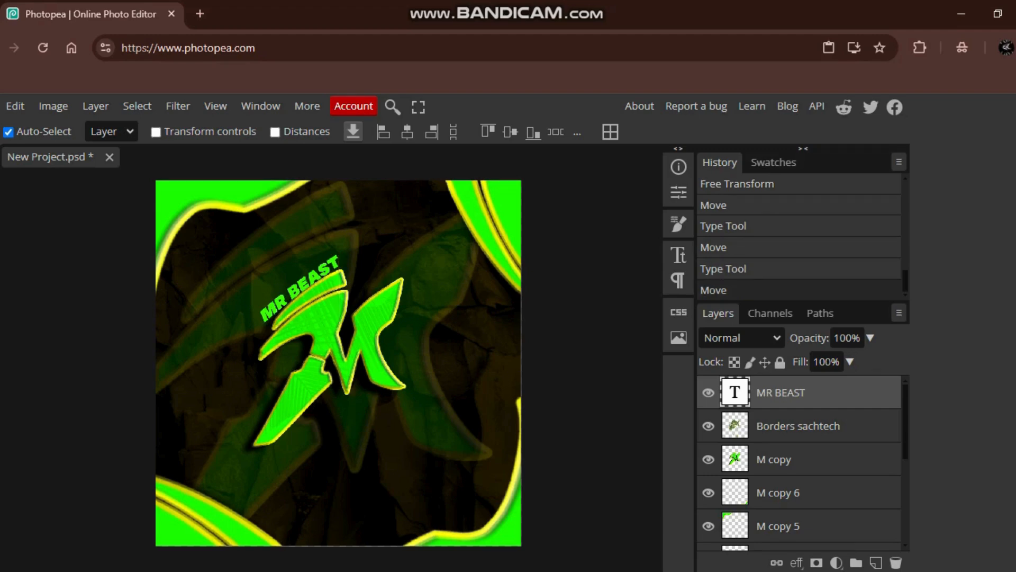
pyautogui.moveTo(780, 392); pyautogui.dragTo(783, 479)
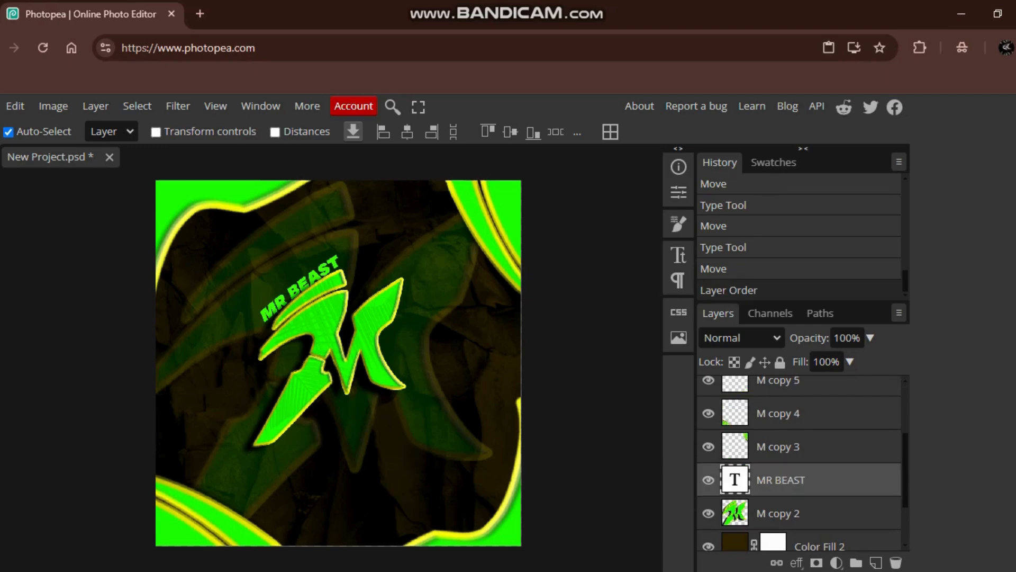
pyautogui.moveTo(300, 288); pyautogui.dragTo(300, 287)
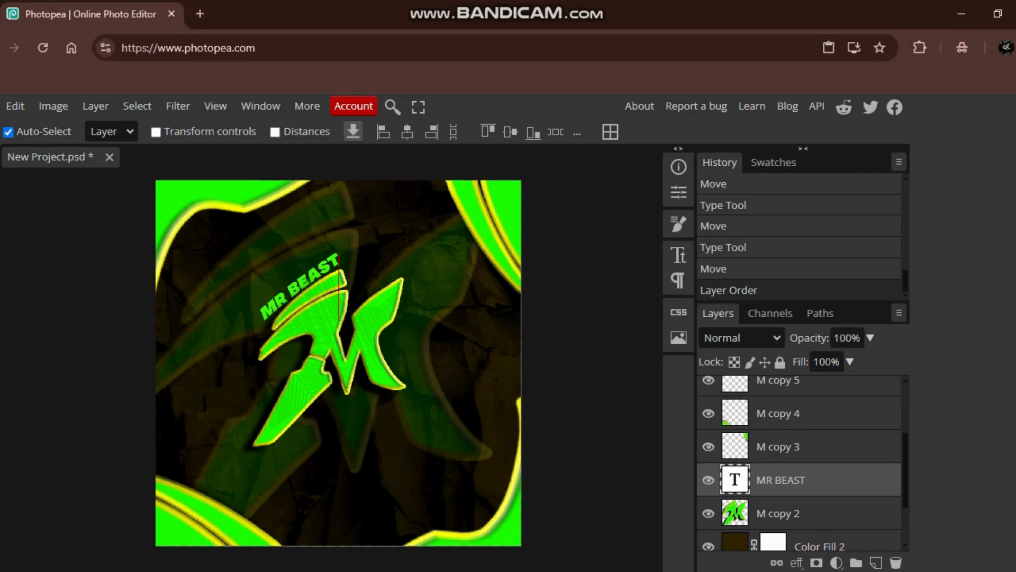
# - Add a Bevel and Emboss effect to the MR BEAST text with the Pillow Emboss style
pyautogui.rightClick(776, 479)
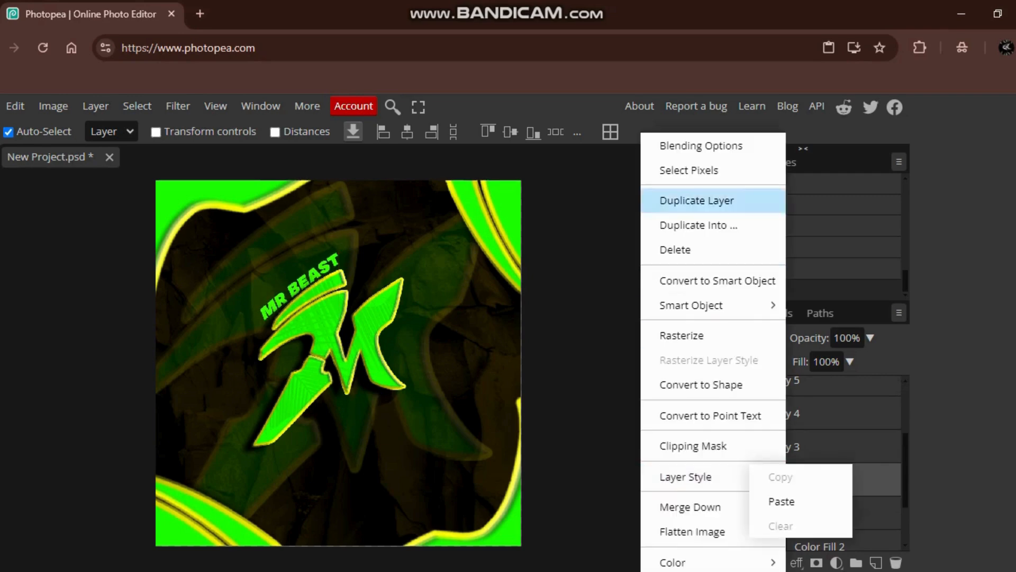
pyautogui.click(682, 143)
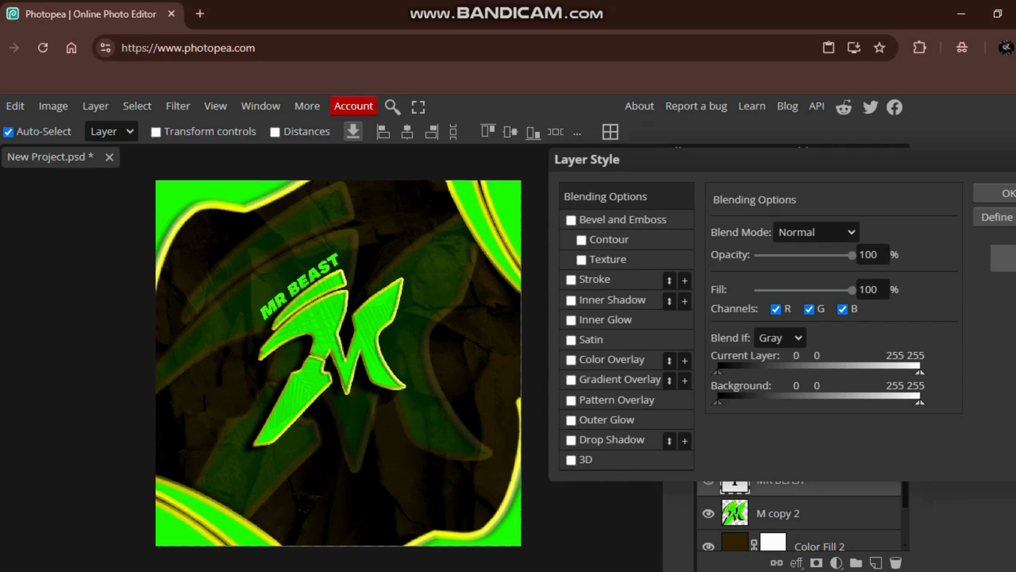
pyautogui.click(571, 220)
pyautogui.click(800, 233)
pyautogui.click(787, 274)
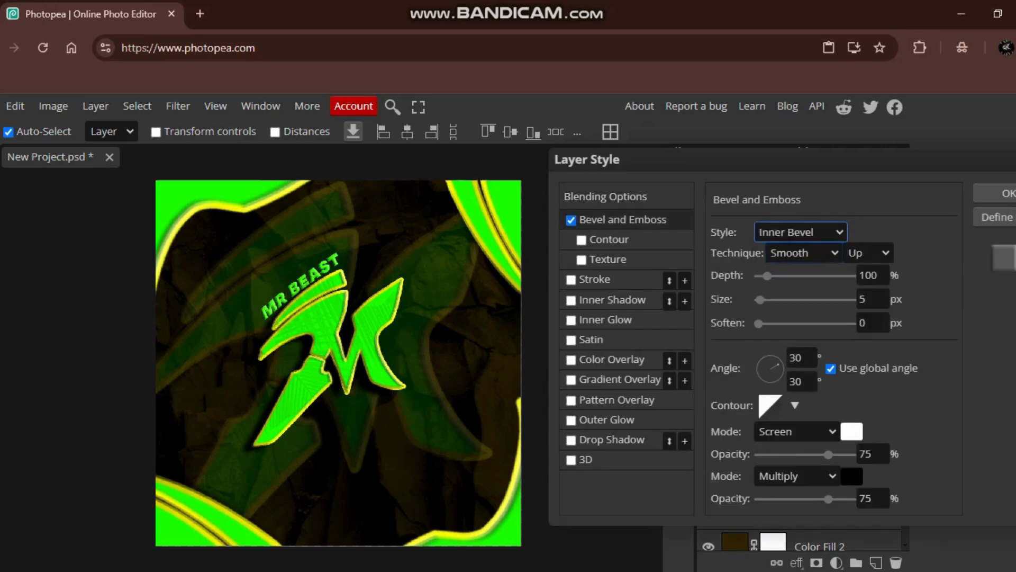
pyautogui.click(800, 232)
pyautogui.click(788, 313)
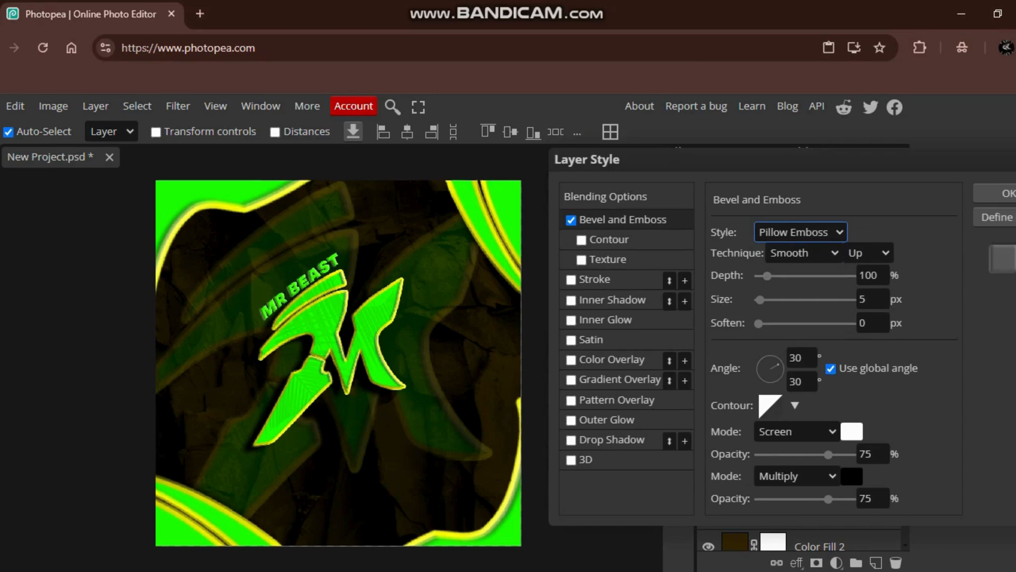
# - Add a yellow outside stroke to the MR BEAST text and set its size to 1 px
pyautogui.click(571, 280)
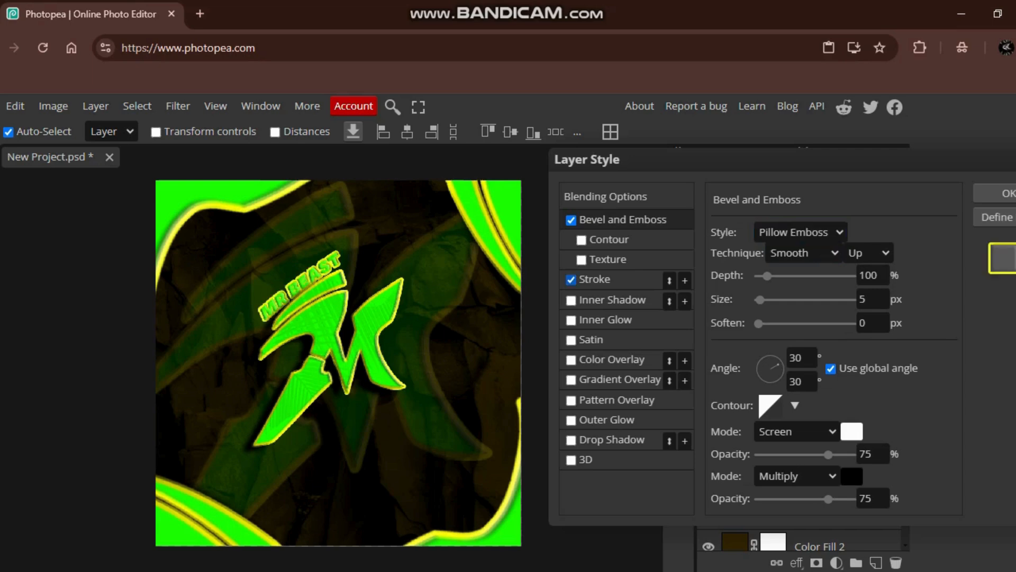
pyautogui.click(595, 280)
pyautogui.doubleClick(862, 234)
pyautogui.press('BackSpace')
pyautogui.write('2')
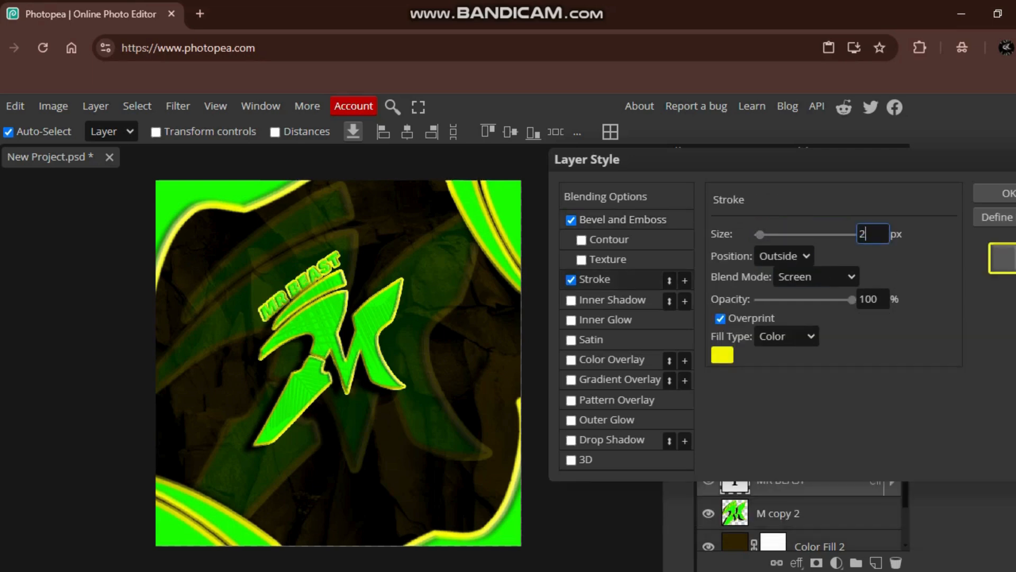
pyautogui.press('Return')
pyautogui.doubleClick(863, 234)
pyautogui.press('BackSpace')
pyautogui.write('1')
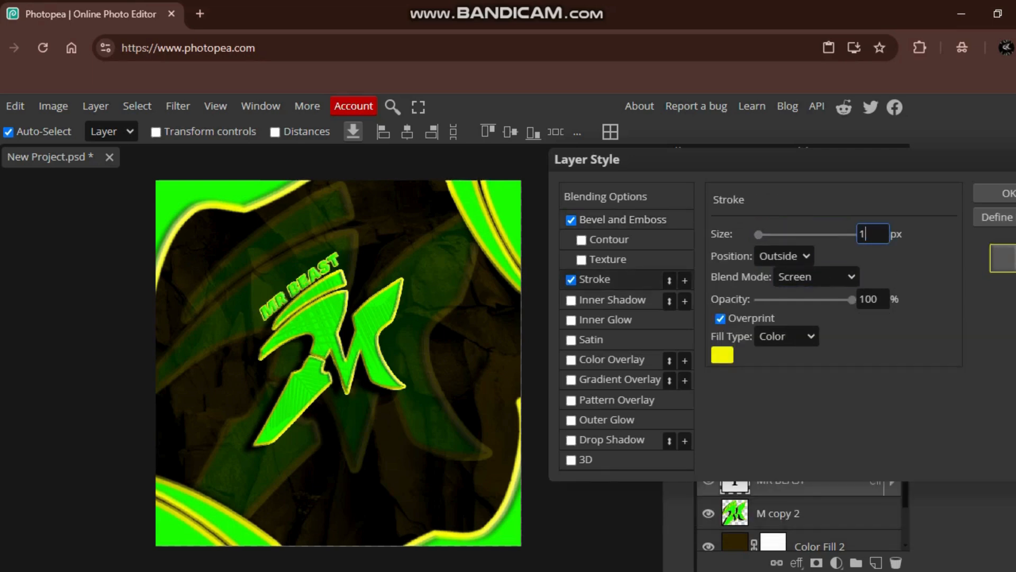
pyautogui.press('Return')
# - Set the text stroke's position to Center, its size to 1 px and its opacity to 77%
pyautogui.click(784, 256)
pyautogui.click(779, 297)
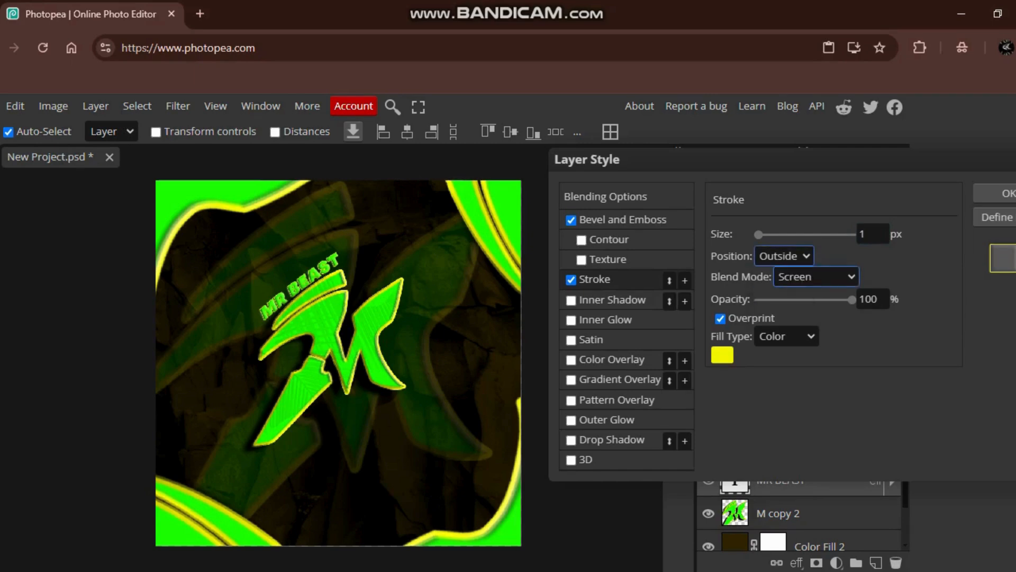
pyautogui.doubleClick(861, 233)
pyautogui.press('BackSpace')
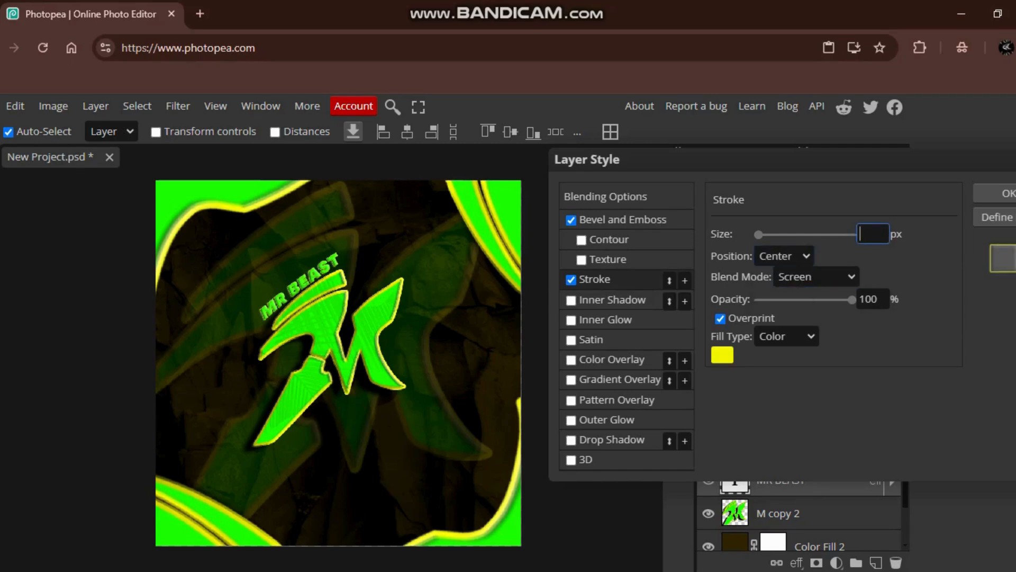
pyautogui.write('3')
pyautogui.press('BackSpace')
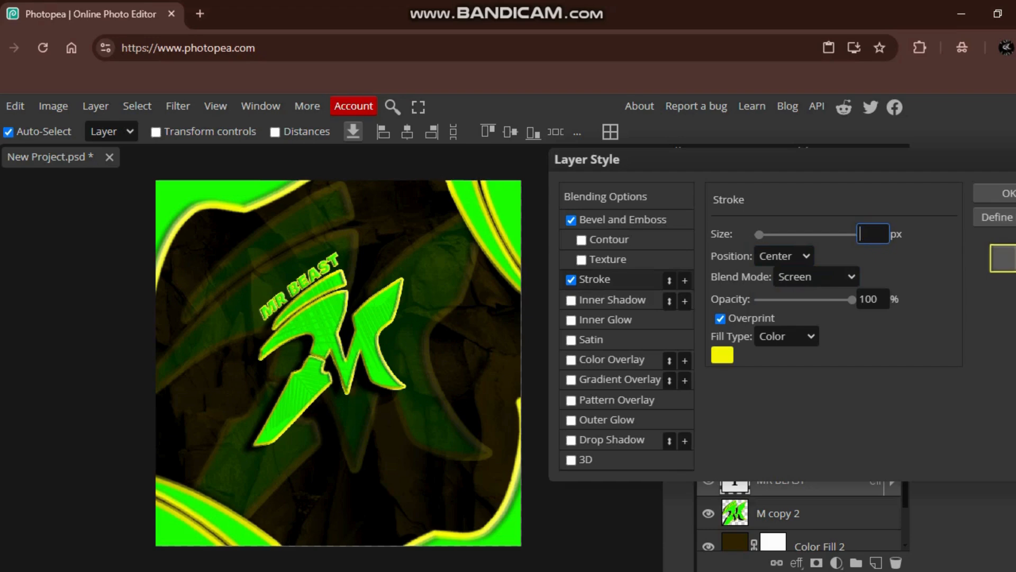
pyautogui.write('1')
pyautogui.press('Return')
pyautogui.moveTo(852, 300); pyautogui.dragTo(830, 299)
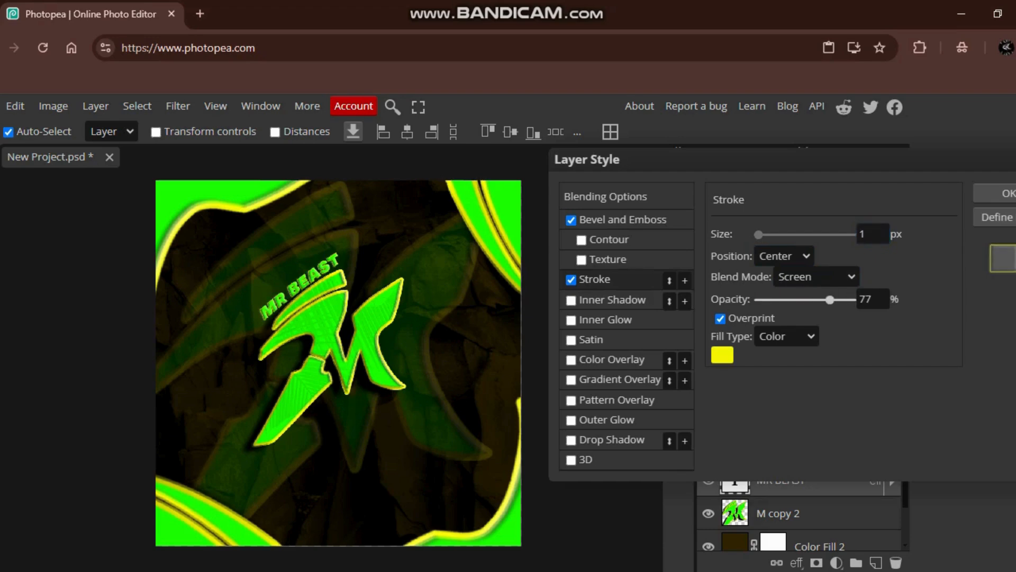
# - Try an Inner Shadow at 16% opacity on the MR BEAST text, and turn the effect back off
pyautogui.click(571, 300)
pyautogui.click(612, 300)
pyautogui.moveTo(828, 255); pyautogui.dragTo(772, 255)
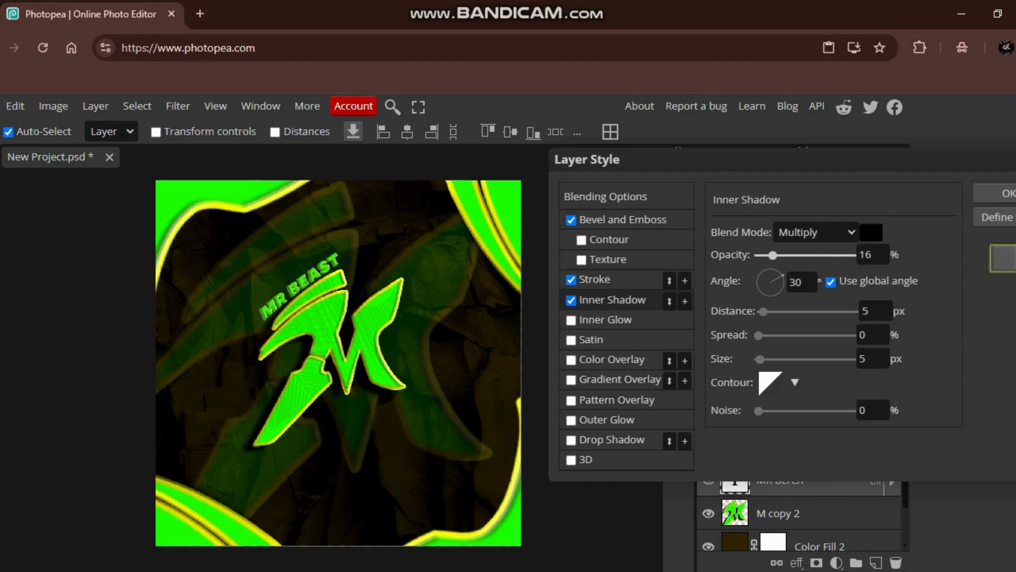
pyautogui.click(570, 300)
# - Turn on Inner Glow, Outer Glow and Drop Shadow for the MR BEAST text, and lower the Outer Glow's opacity
pyautogui.click(571, 320)
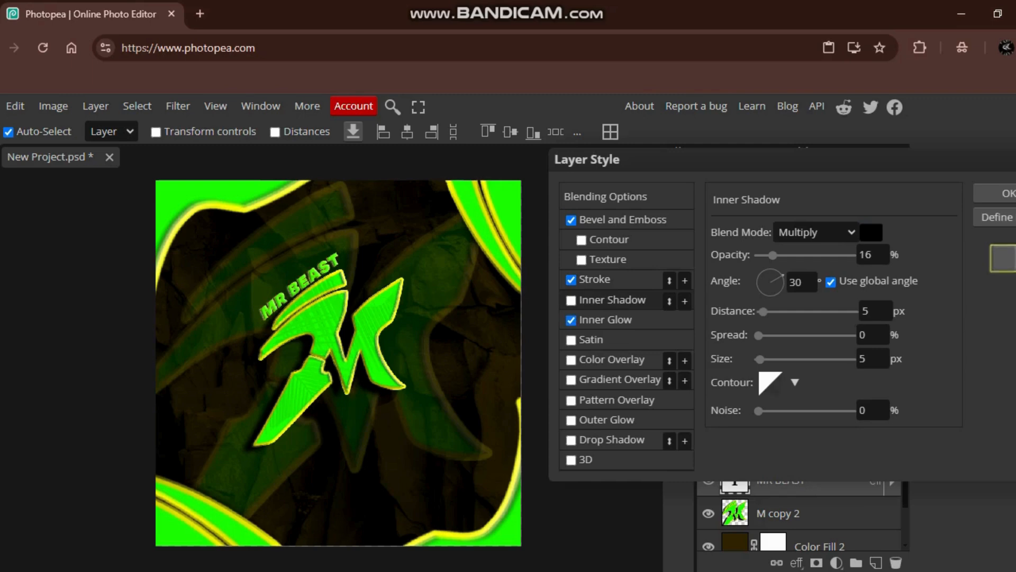
pyautogui.click(571, 420)
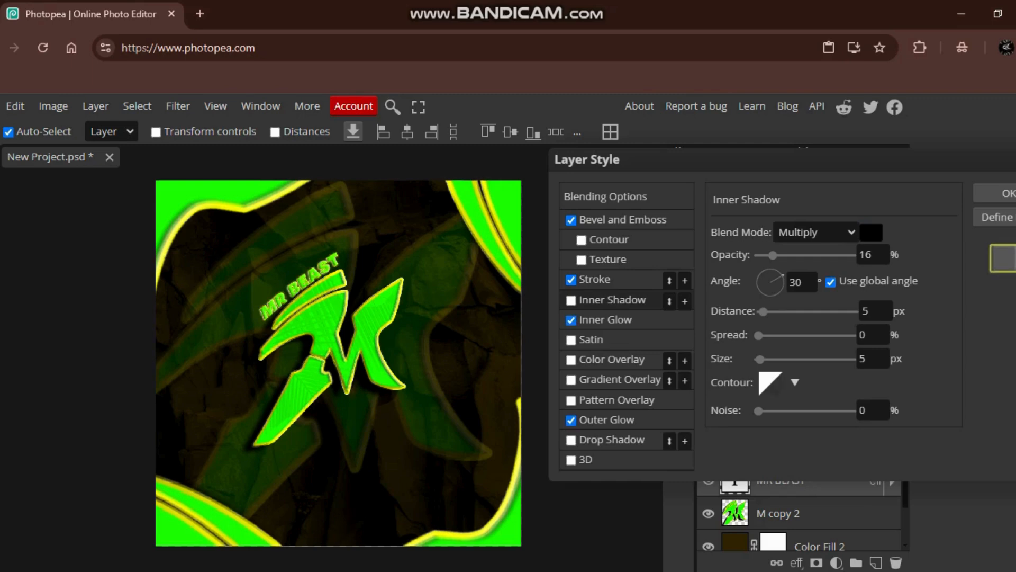
pyautogui.click(611, 440)
pyautogui.click(606, 419)
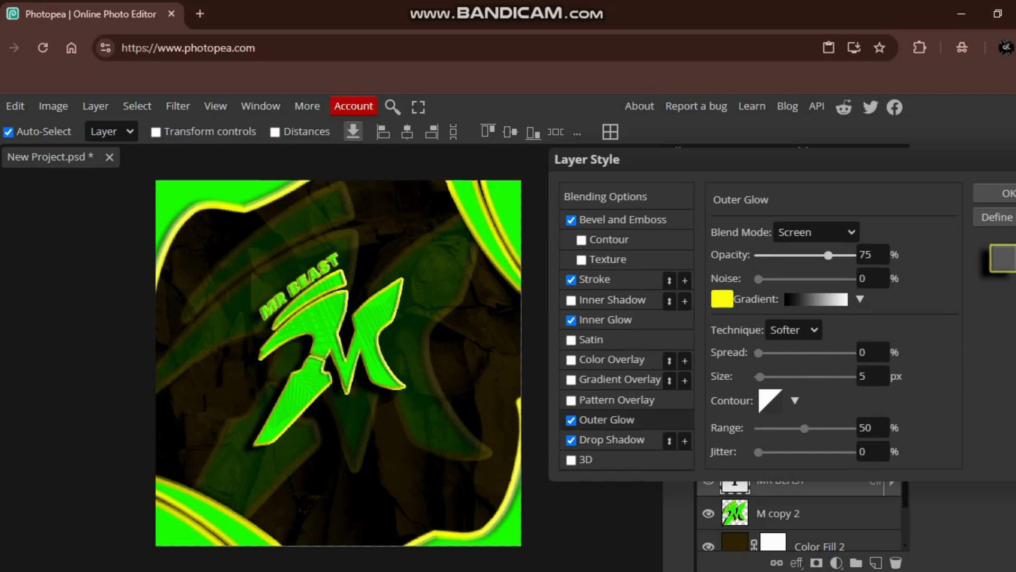
pyautogui.click(807, 255)
# - Lower the Inner Glow's opacity, turn the text's Inner Shadow back on, and apply the layer style
pyautogui.click(606, 319)
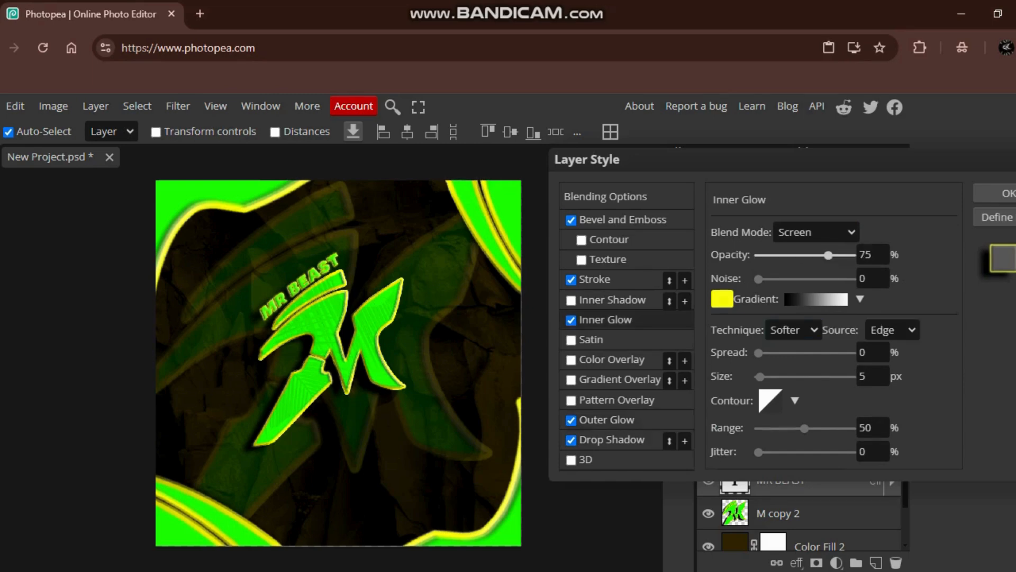
pyautogui.click(812, 255)
pyautogui.click(796, 255)
pyautogui.click(612, 440)
pyautogui.click(606, 320)
pyautogui.click(571, 301)
pyautogui.click(612, 300)
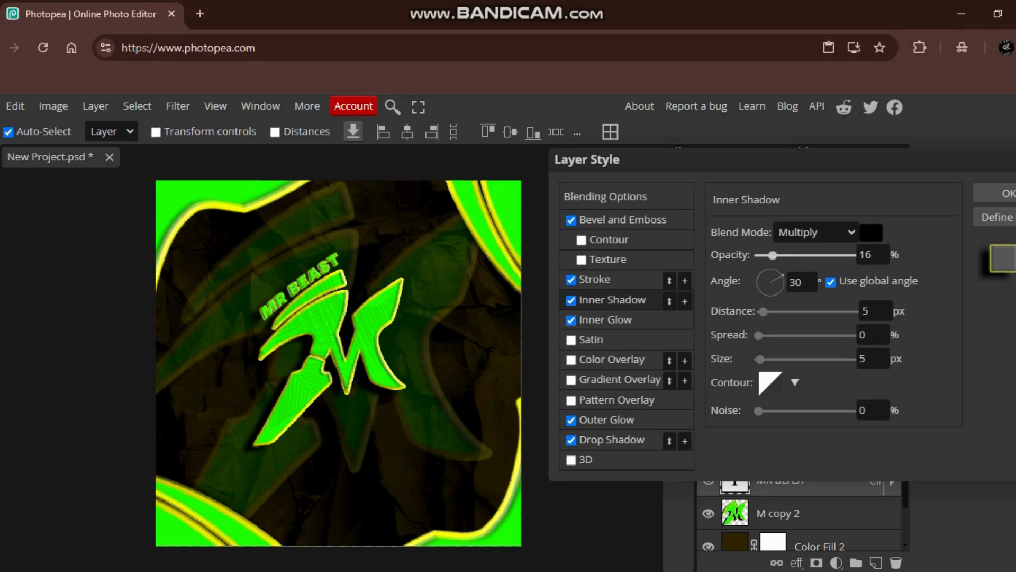
pyautogui.press('Return')
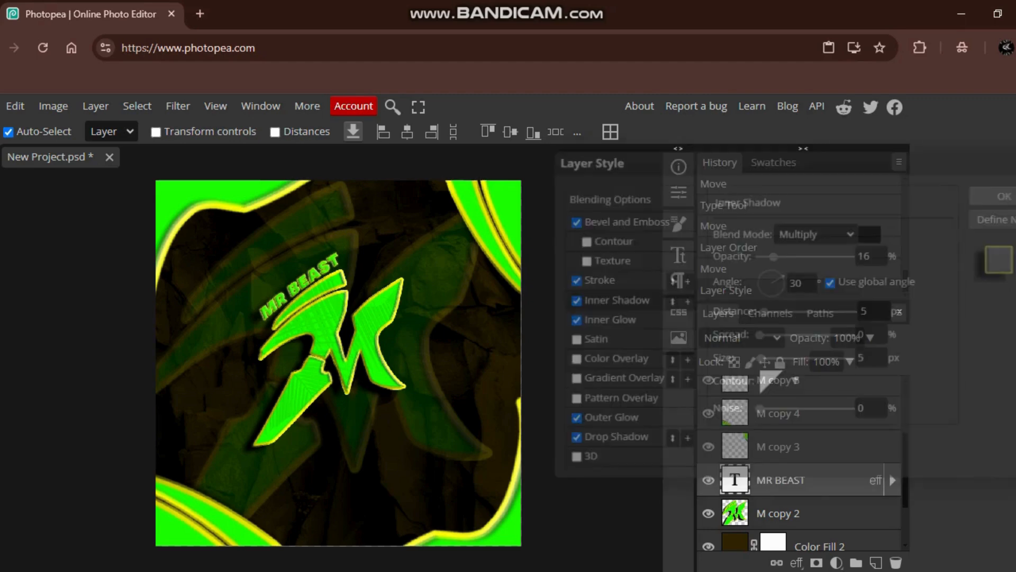
# - Duplicate the MR BEAST text layer and set the copy's blend mode to Overlay
pyautogui.rightClick(888, 471)
pyautogui.click(721, 200)
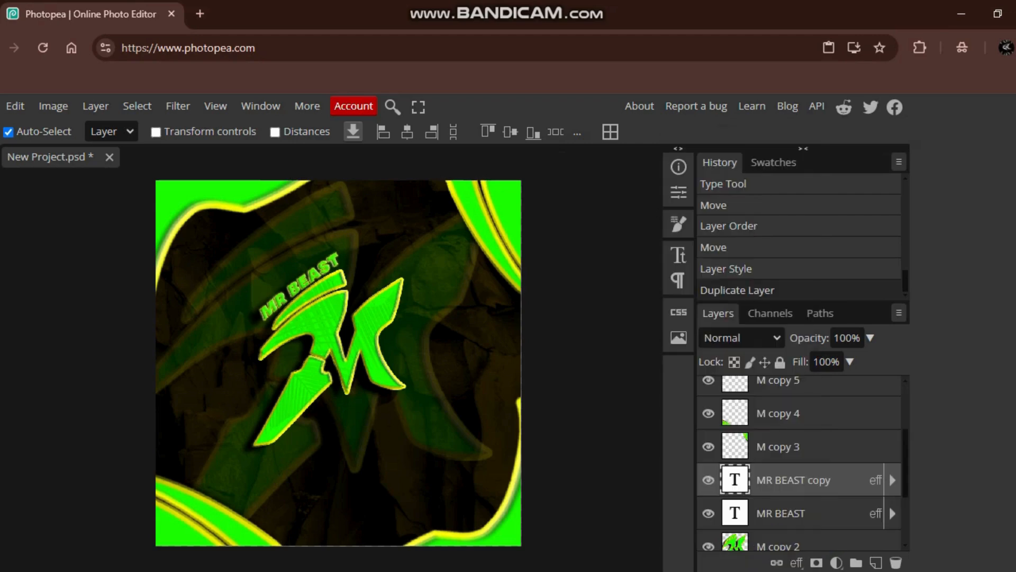
pyautogui.click(742, 338)
pyautogui.click(728, 294)
# - Set the opacity of the MR BEAST copy layer to 30%
pyautogui.click(870, 338)
pyautogui.click(828, 360)
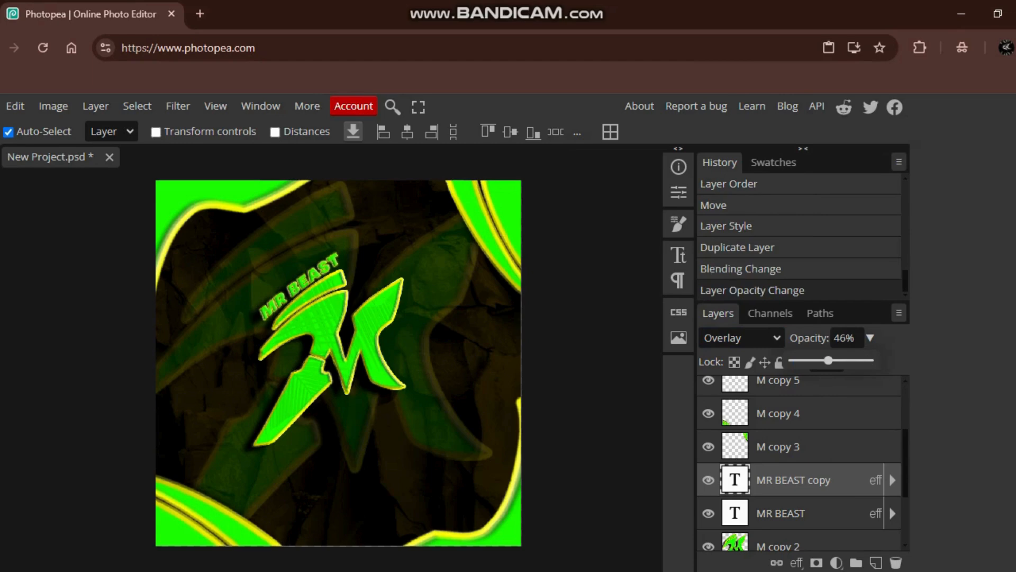
pyautogui.moveTo(828, 360)
pyautogui.mouseDown()
pyautogui.moveTo(807, 360)
pyautogui.moveTo(824, 361)
pyautogui.mouseUp()
pyautogui.click(870, 338)
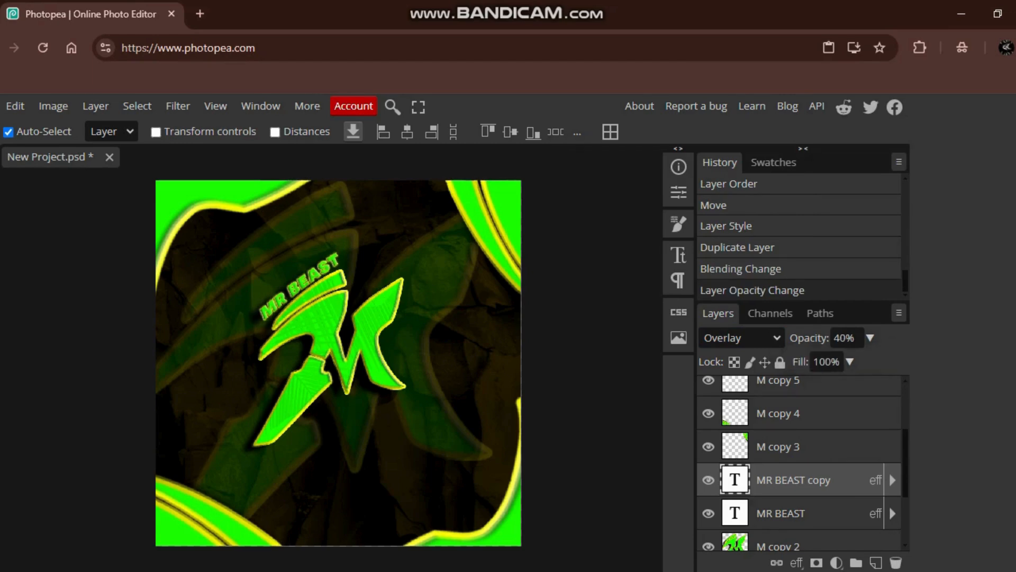
pyautogui.click(848, 338)
pyautogui.hotkey('ctrl', 'a')
pyautogui.write('1')
pyautogui.press('BackSpace')
pyautogui.write('30')
pyautogui.press('Return')
# - Export the finished artwork as a PNG named New Project and open the downloaded image
pyautogui.click(1, 106)
pyautogui.moveTo(53, 338)
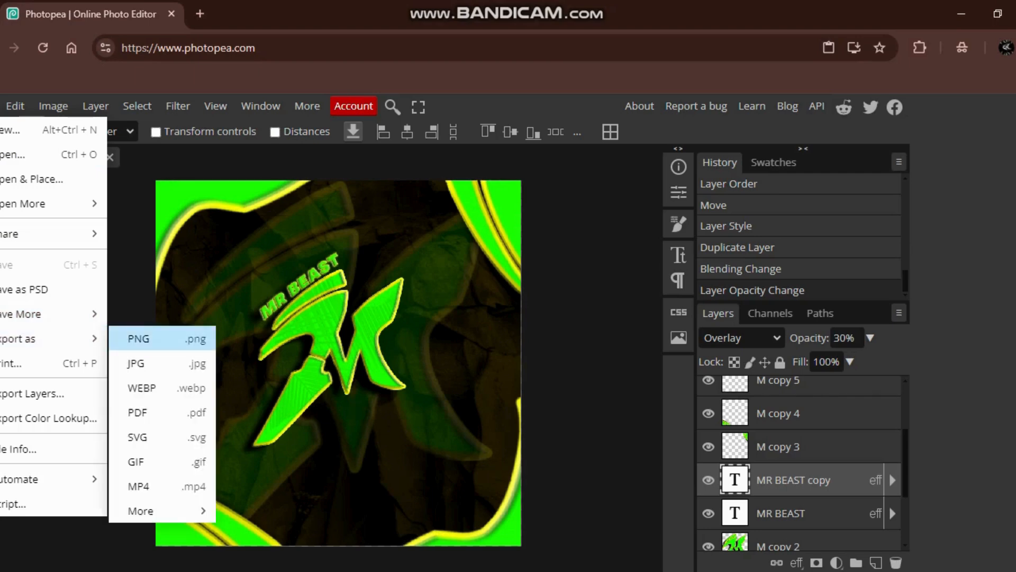
pyautogui.click(138, 338)
pyautogui.click(574, 161)
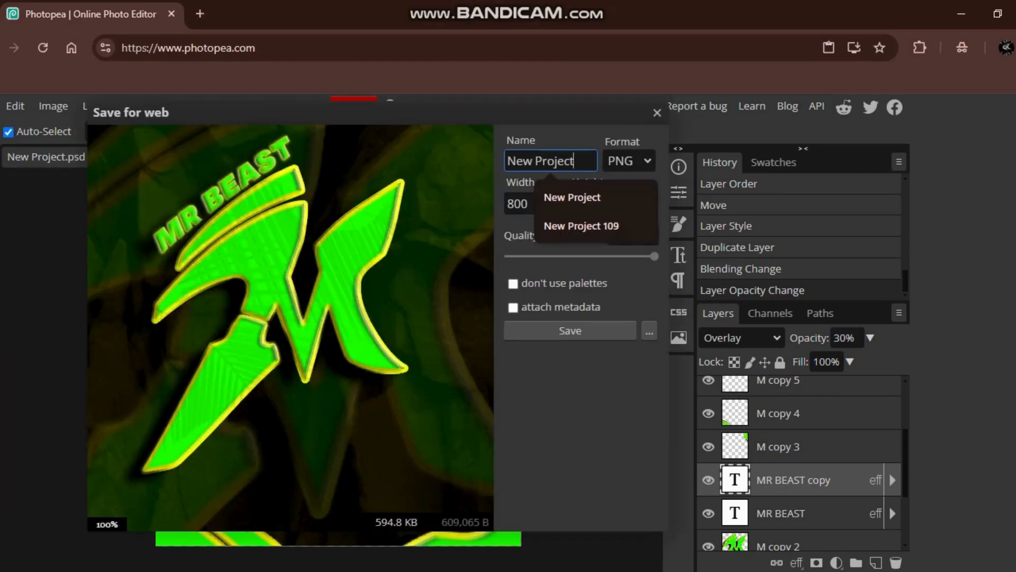
pyautogui.click(561, 163)
pyautogui.click(570, 331)
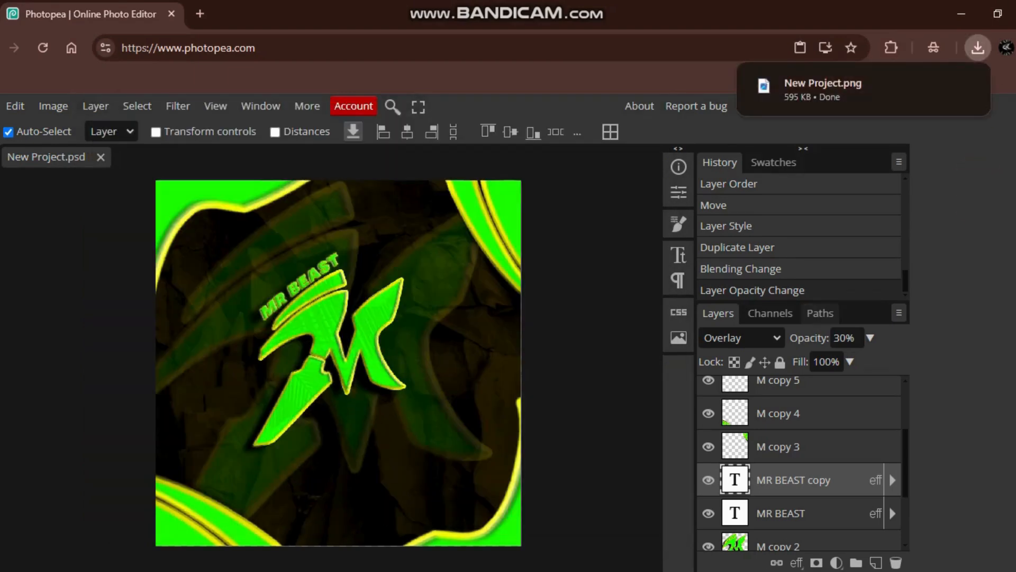
pyautogui.click(823, 89)
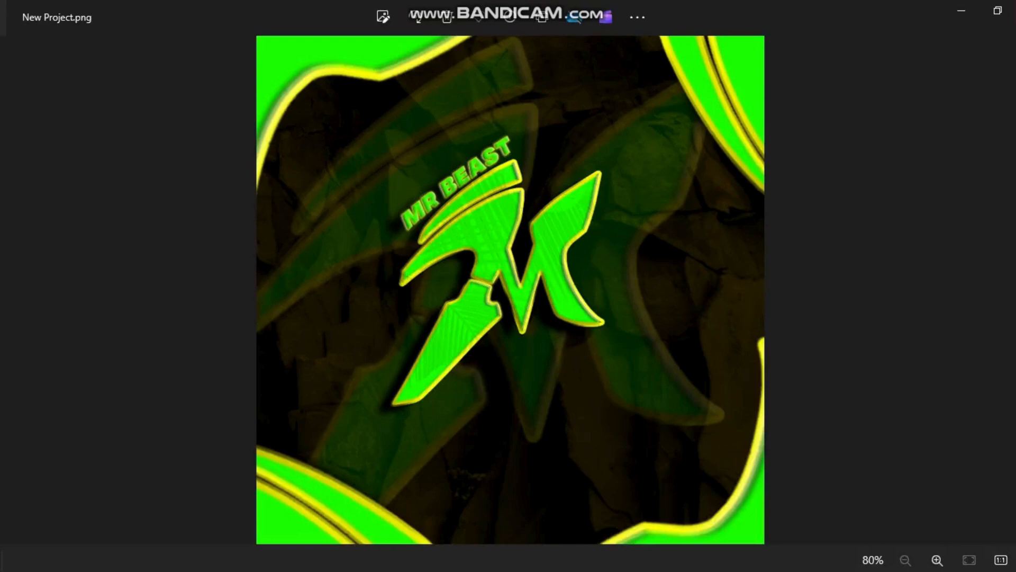